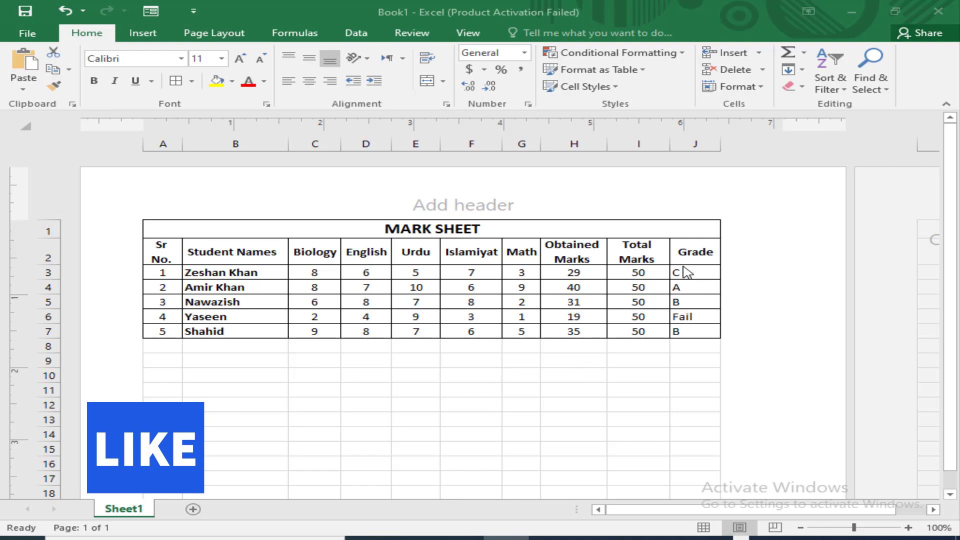
- Examine the Grade column in the finished mark sheet example
left_click(693, 324)
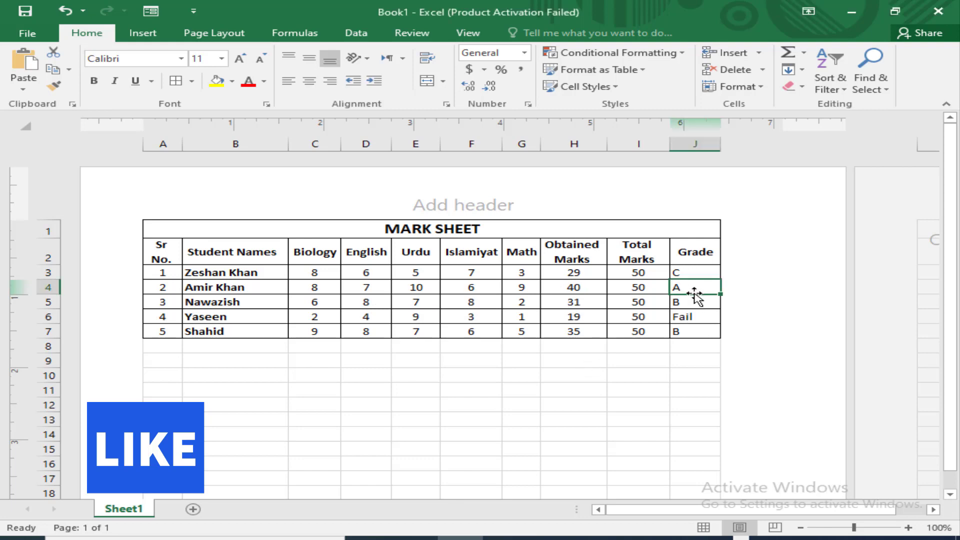
left_click(693, 269)
left_click(689, 252)
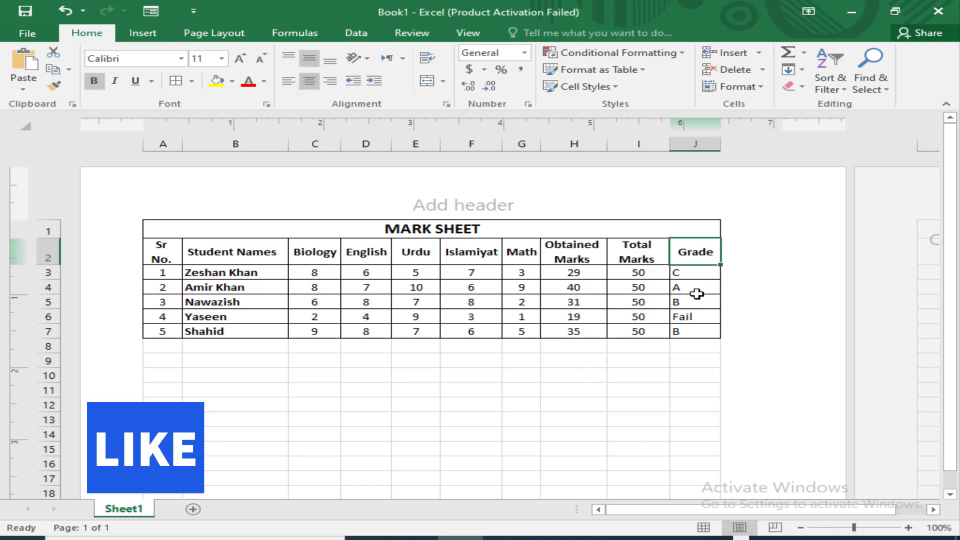
left_click(696, 302)
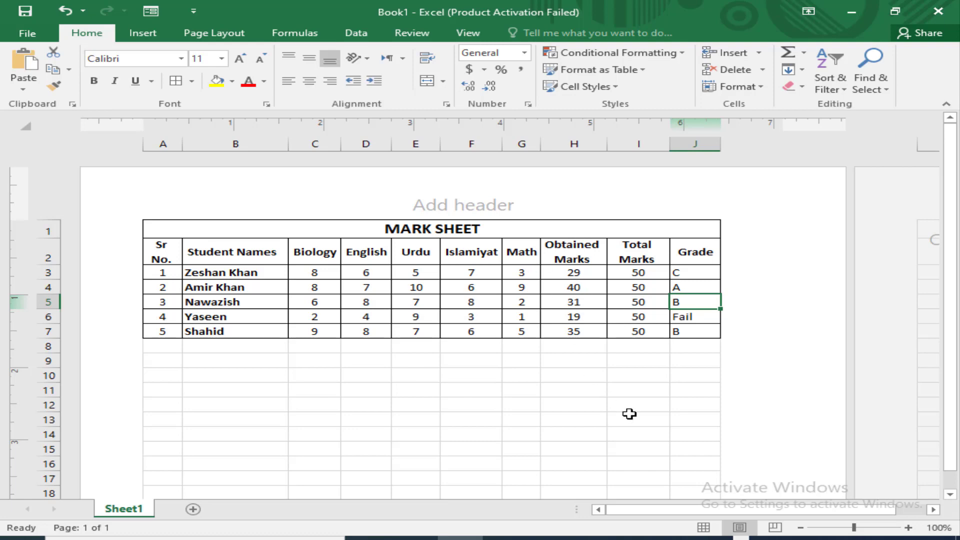
- Switch to the Word document, read the mark sheet design instructions, and return to the Excel workbook
left_click(742, 538)
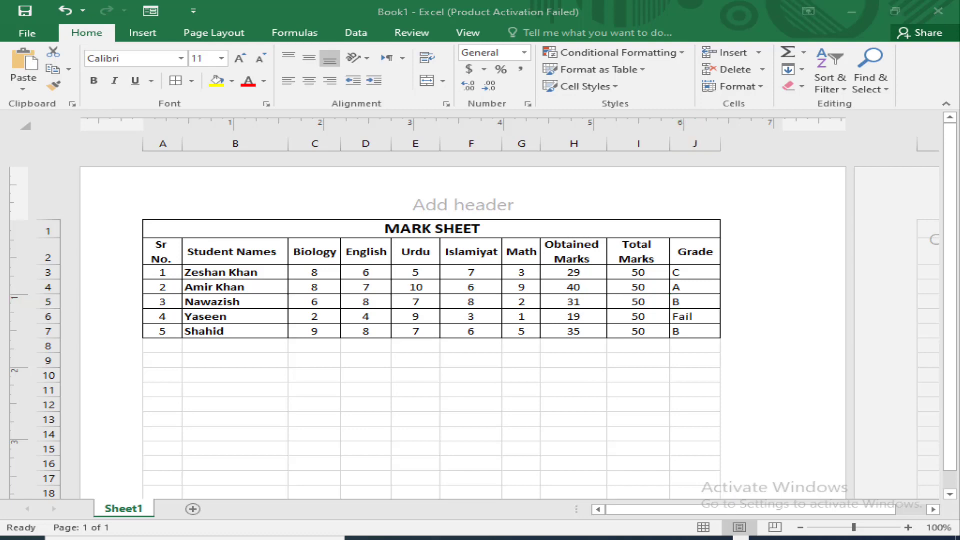
left_click(675, 538)
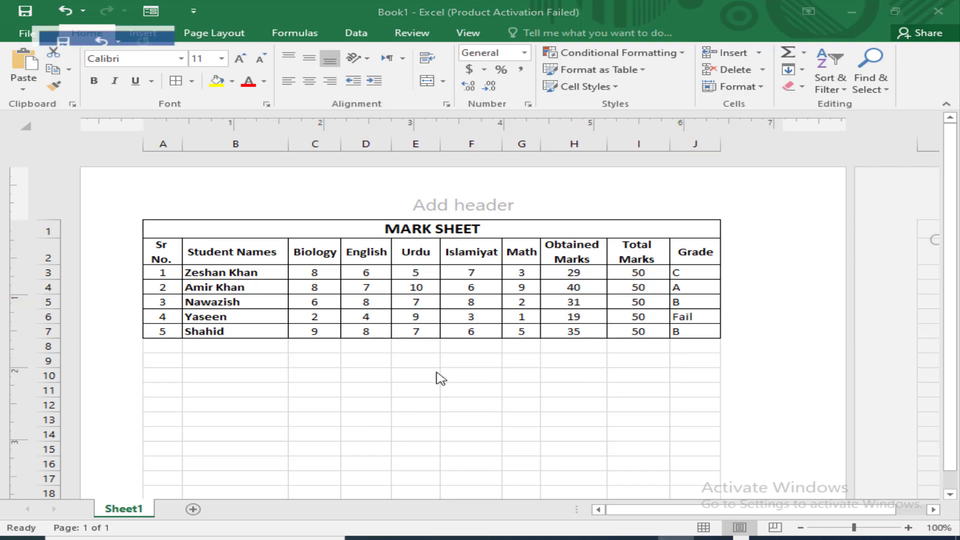
left_click_drag(192, 200, 622, 321)
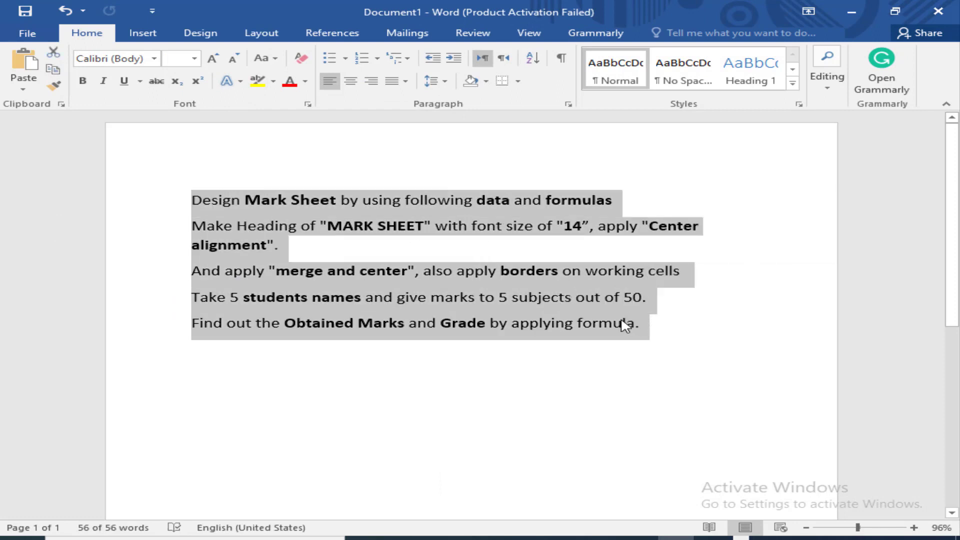
left_click(622, 322)
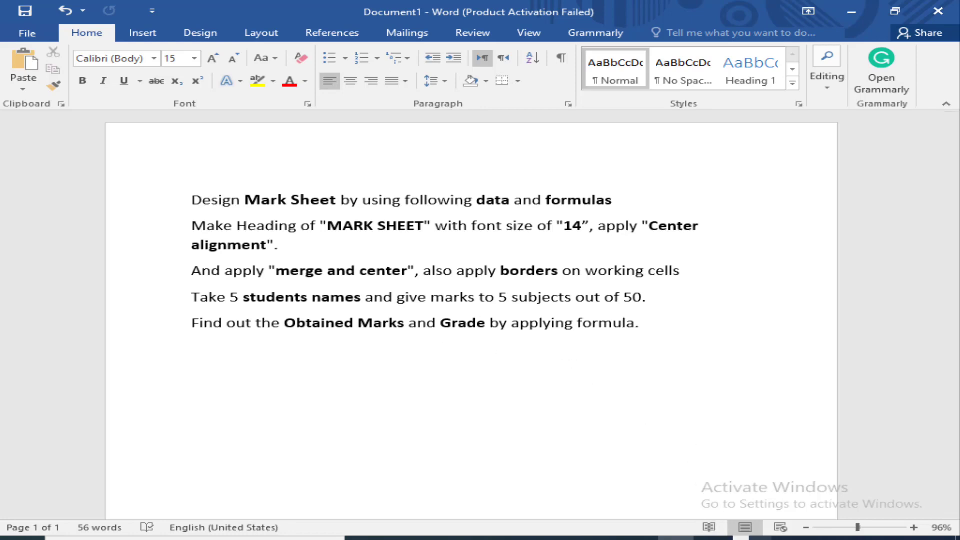
left_click(676, 537)
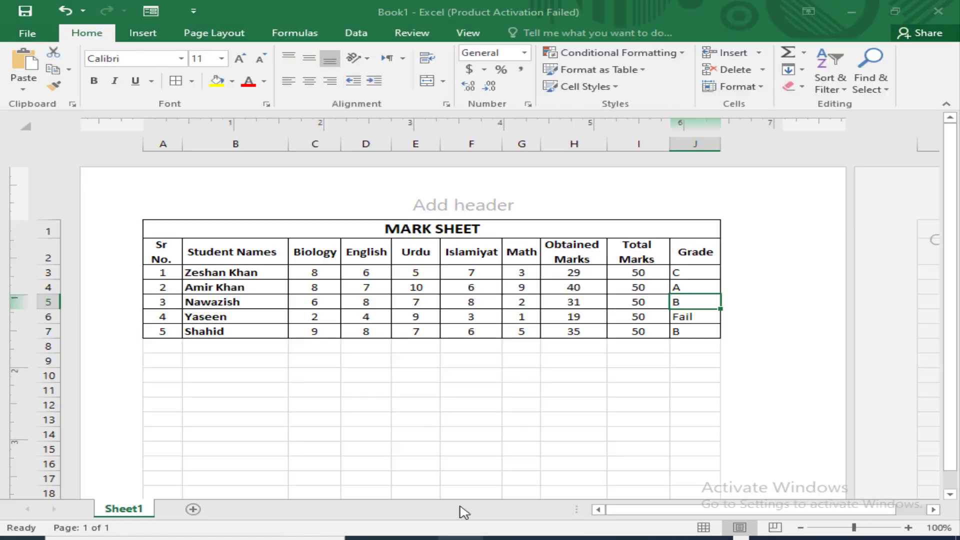
left_click(460, 538)
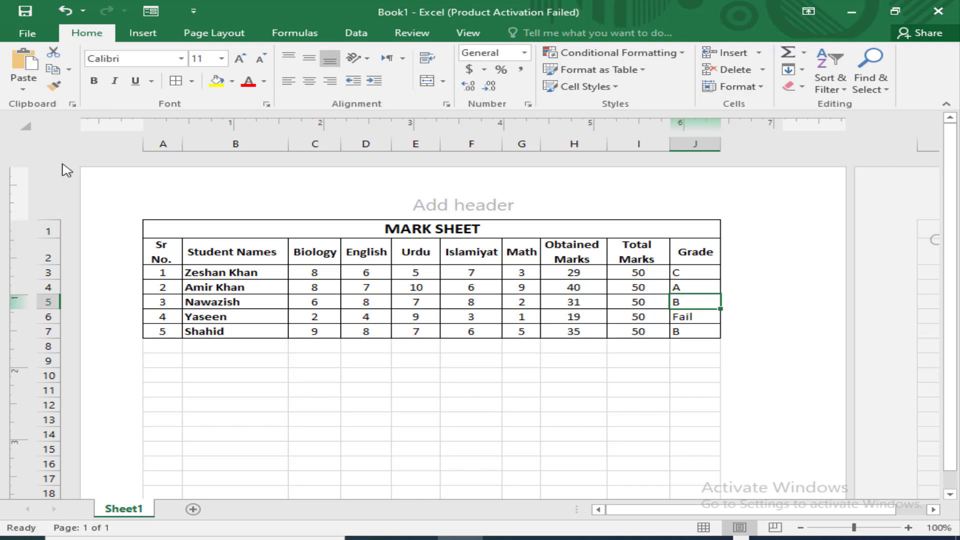
left_click(140, 36)
left_click(94, 39)
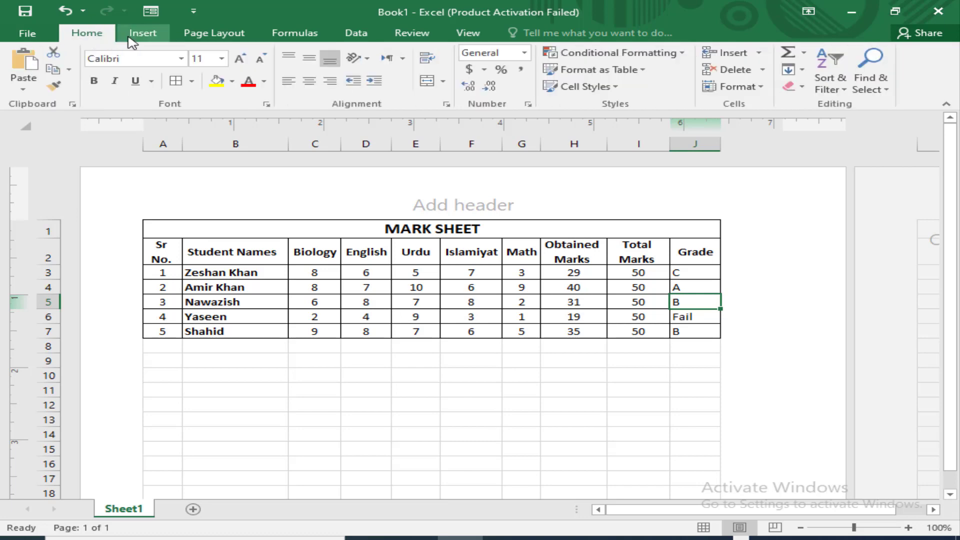
left_click(132, 37)
left_click(90, 37)
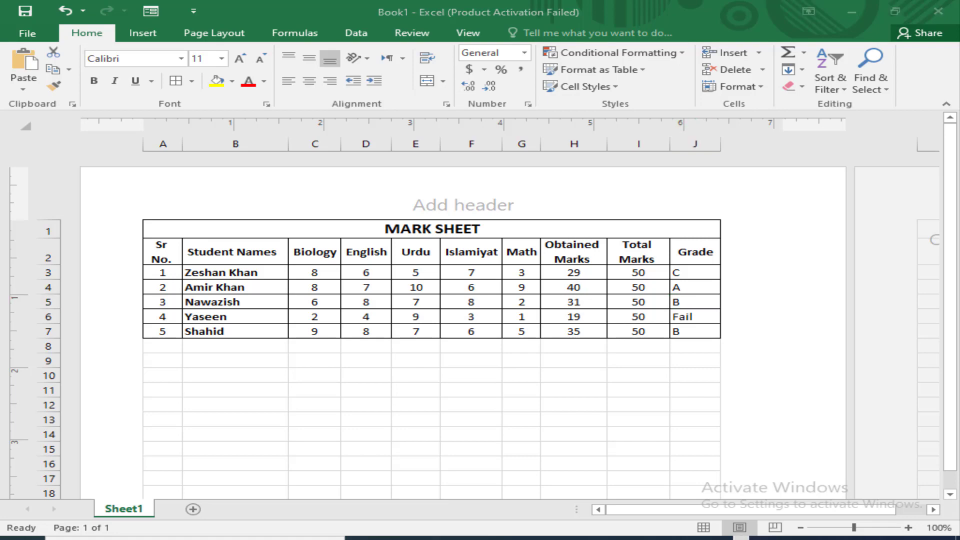
- Review the mark sheet instructions in Word again and go back to the Excel workbook
left_click(676, 538)
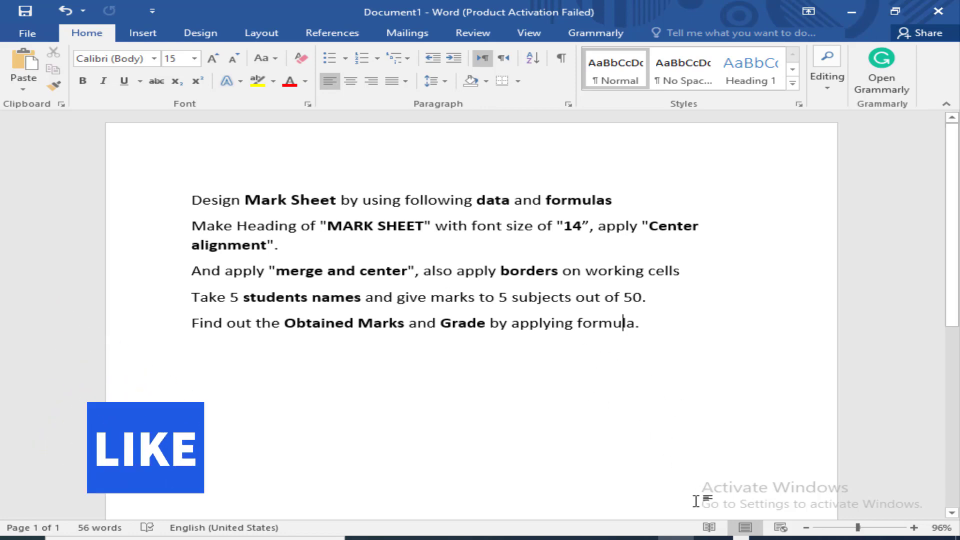
left_click(759, 538)
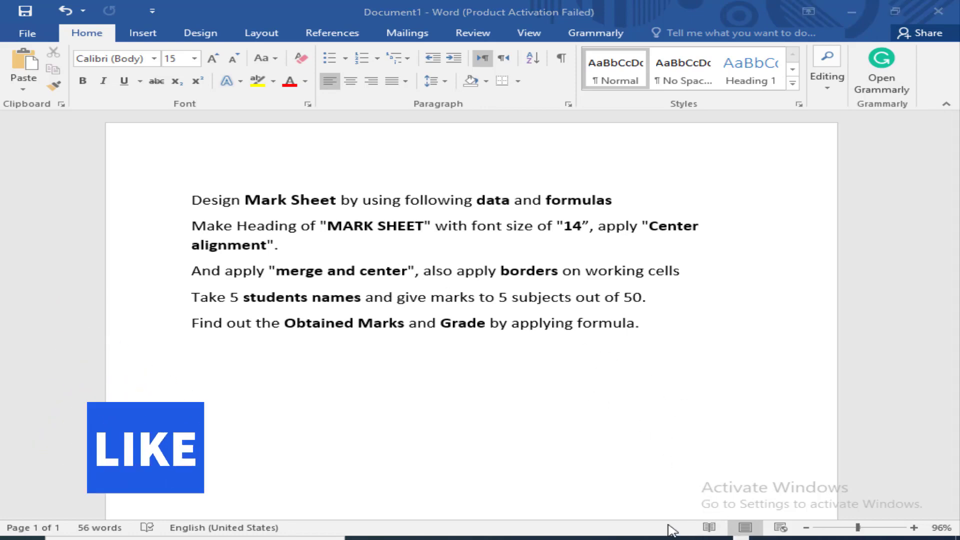
left_click(460, 538)
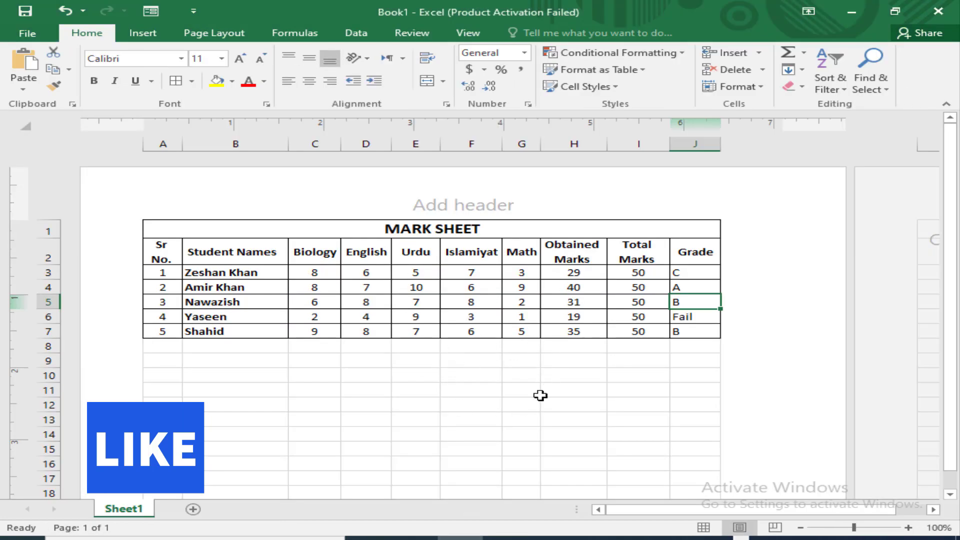
- Add a new worksheet to the workbook and show it in Page Layout view
left_click(200, 375)
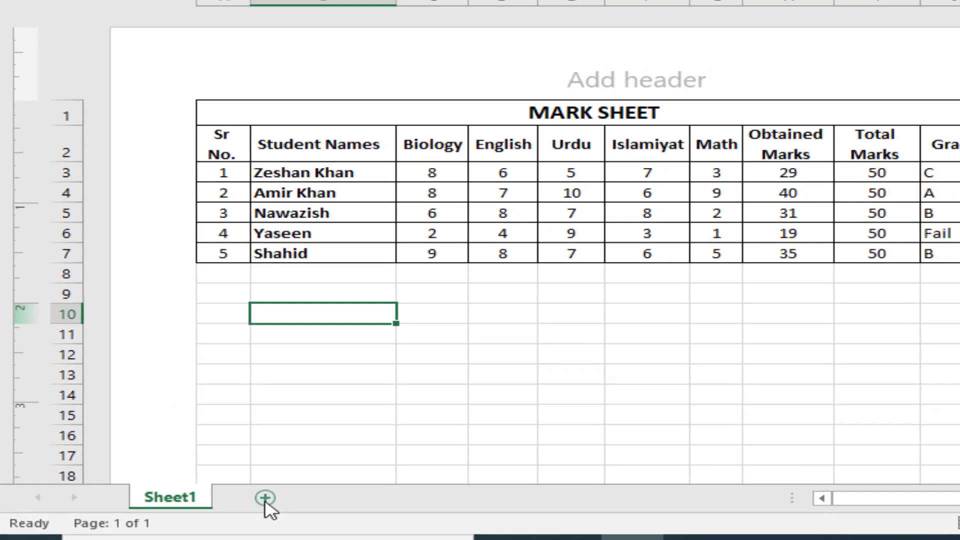
left_click(281, 495)
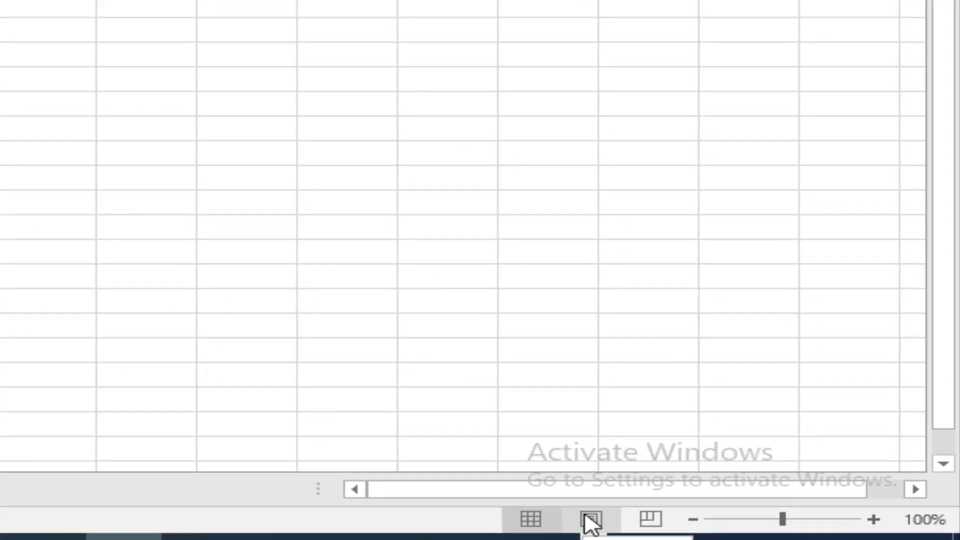
left_click(591, 520)
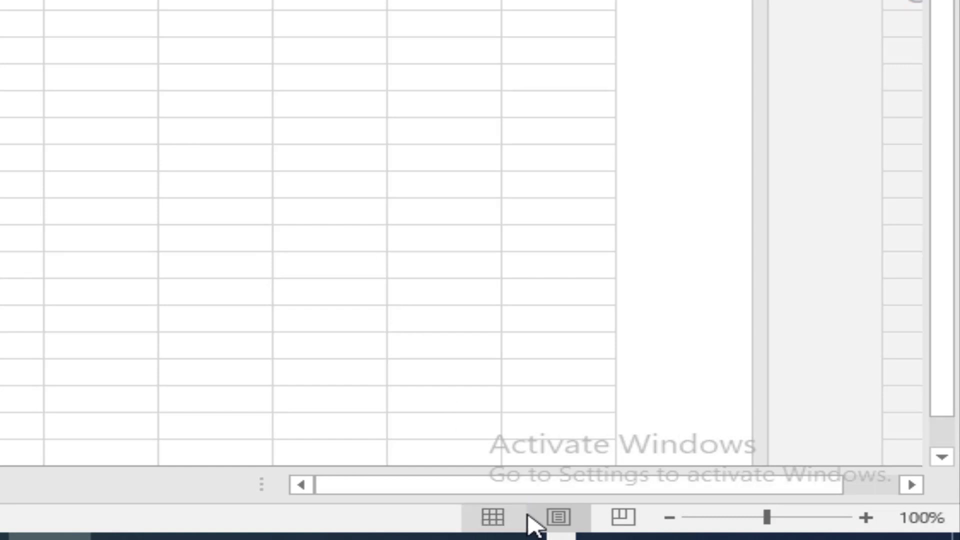
left_click(558, 518)
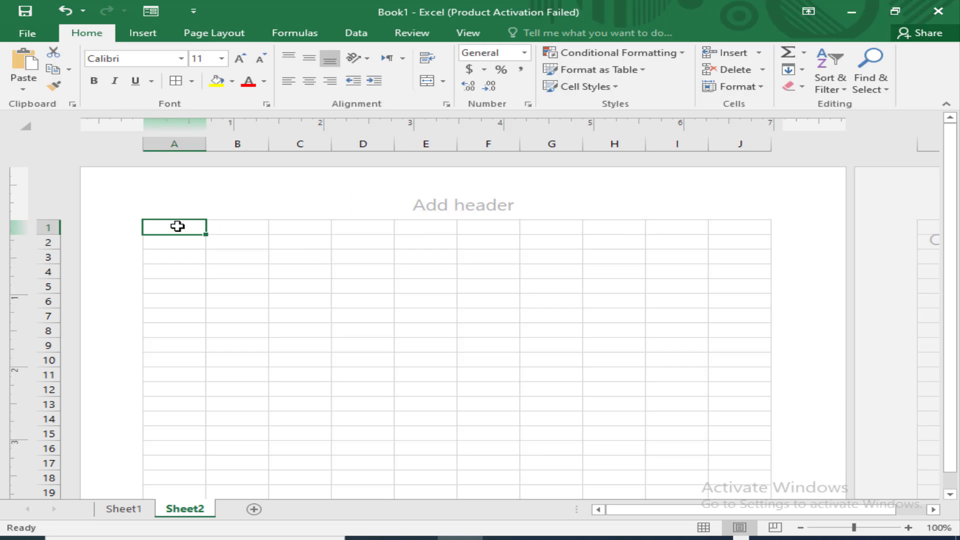
- Merge and center cells A1 to J1 on the new sheet
left_click_drag(177, 226, 742, 228)
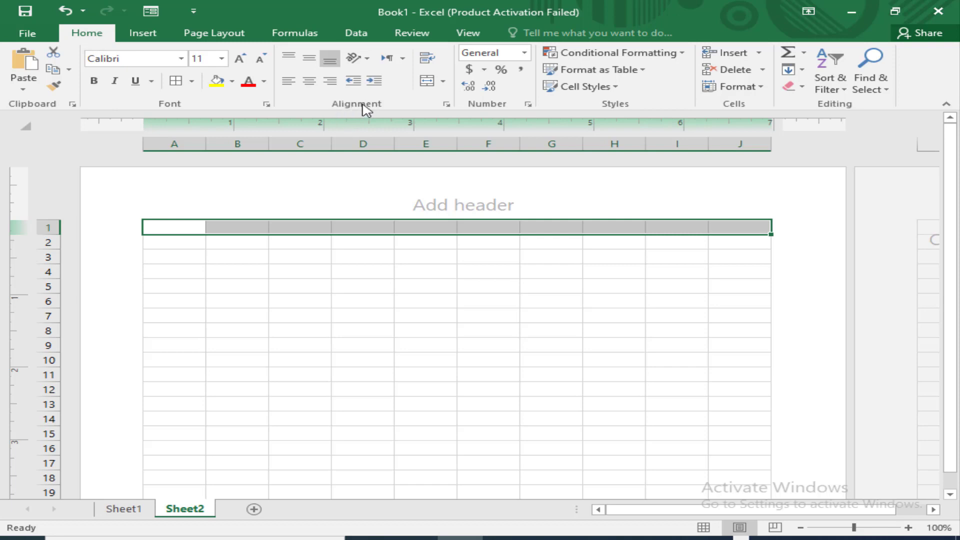
left_click(443, 81)
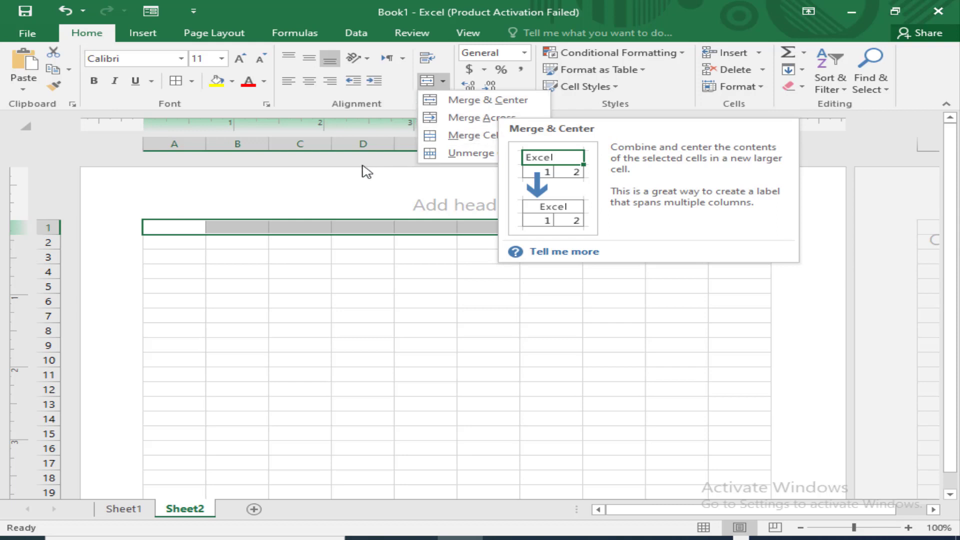
left_click(477, 102)
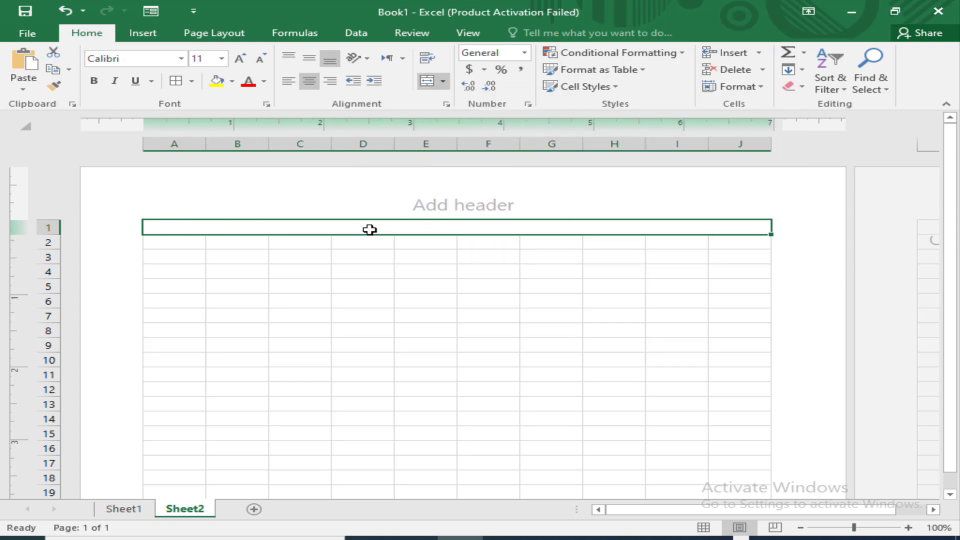
left_click(407, 259)
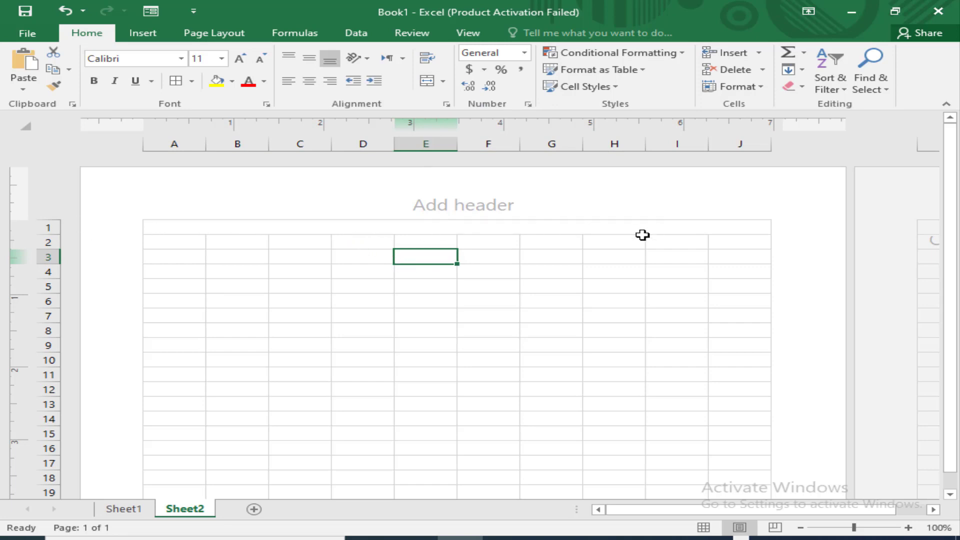
- Enter the heading MARK SHEET in the merged cell of row 1 and middle-align it vertically
left_click(445, 229)
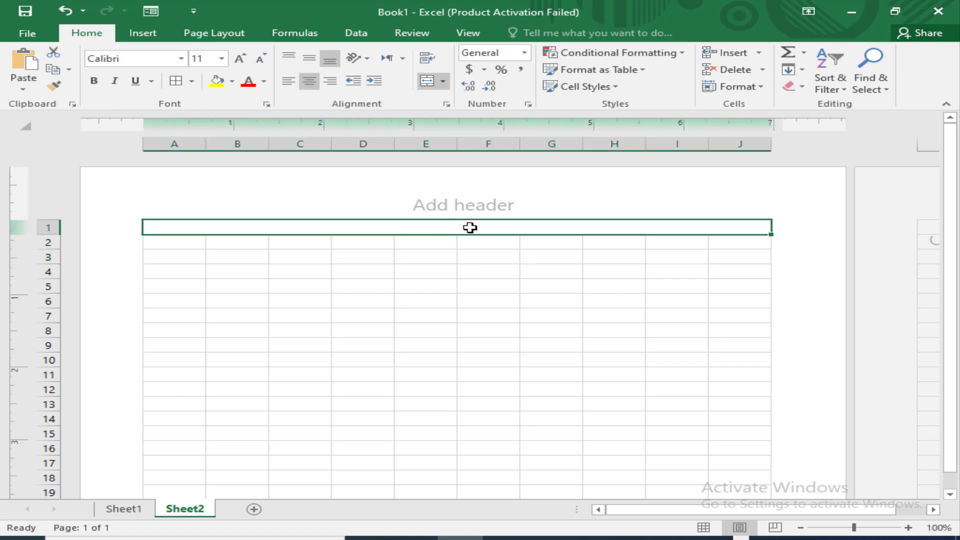
double_click(436, 229)
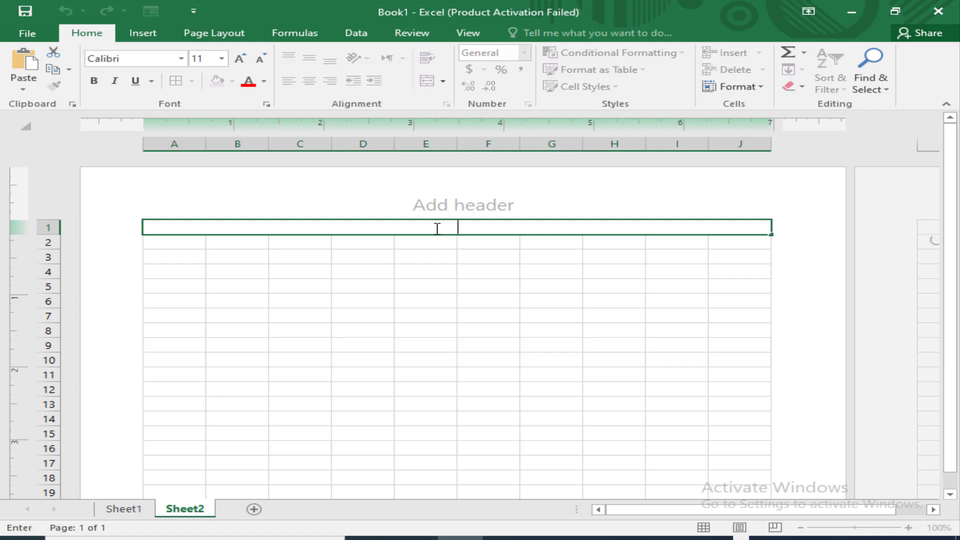
type("MARK SHEET")
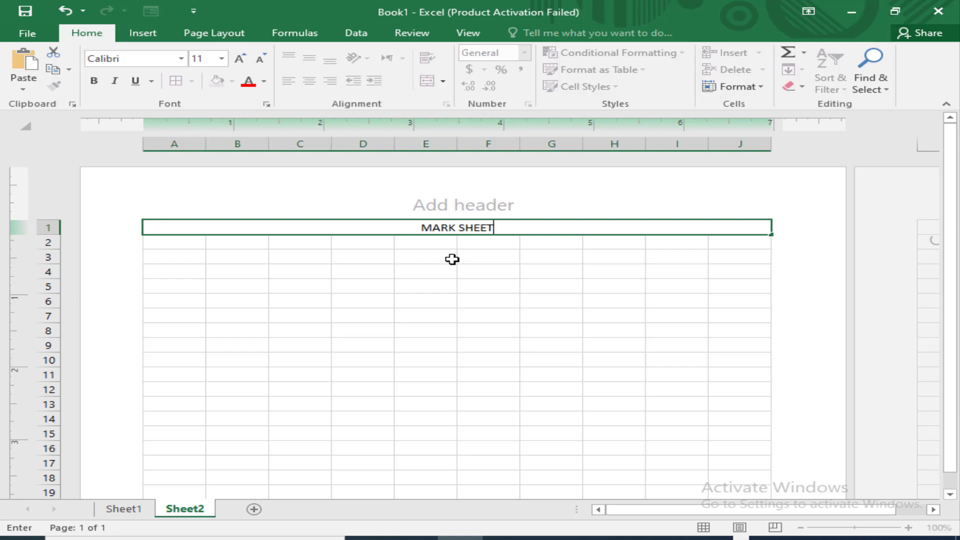
left_click(463, 274)
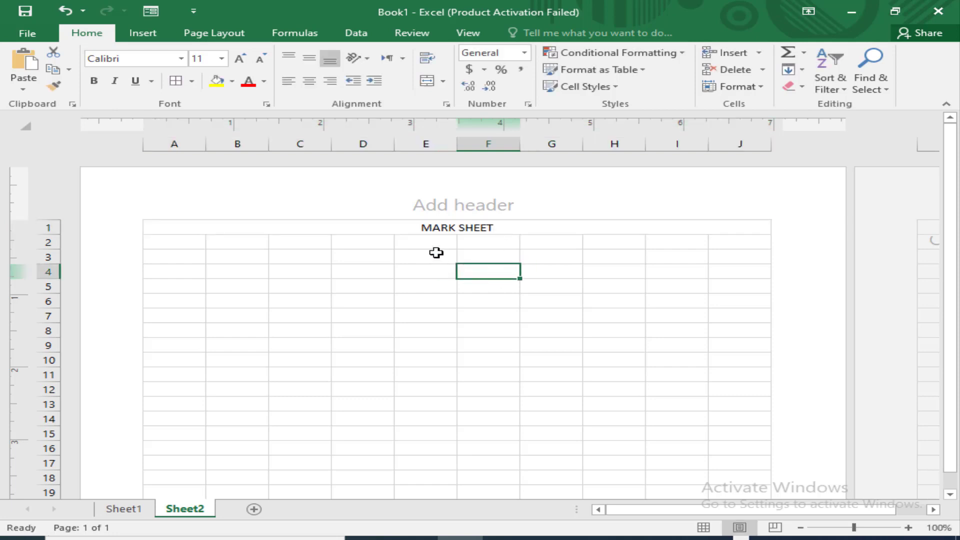
left_click(439, 228)
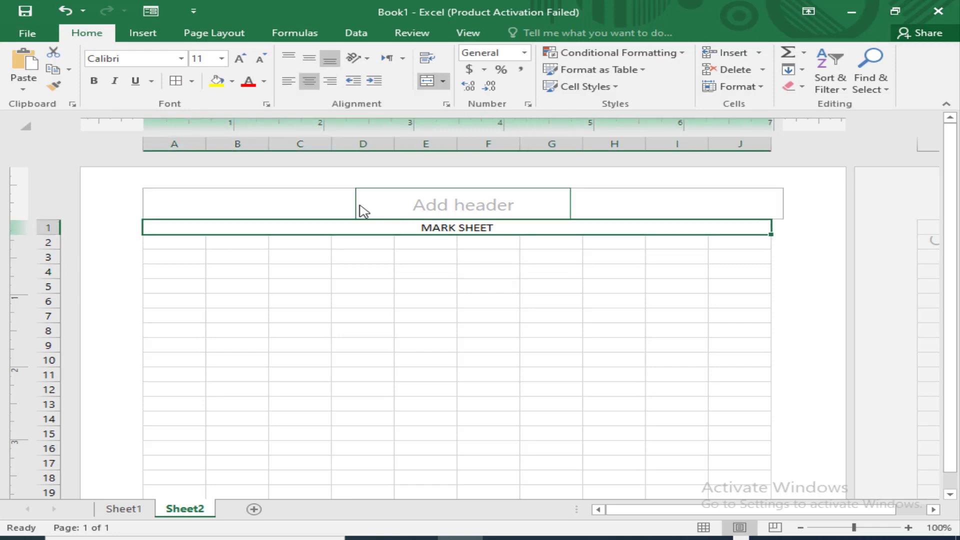
left_click(312, 63)
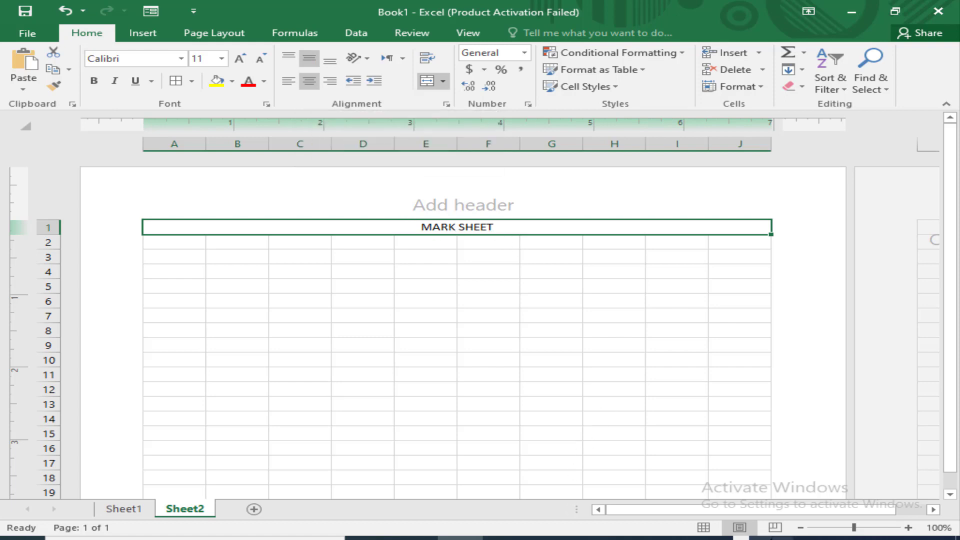
- Check the required heading font size in the Word instructions and return to the Excel workbook
left_click(676, 538)
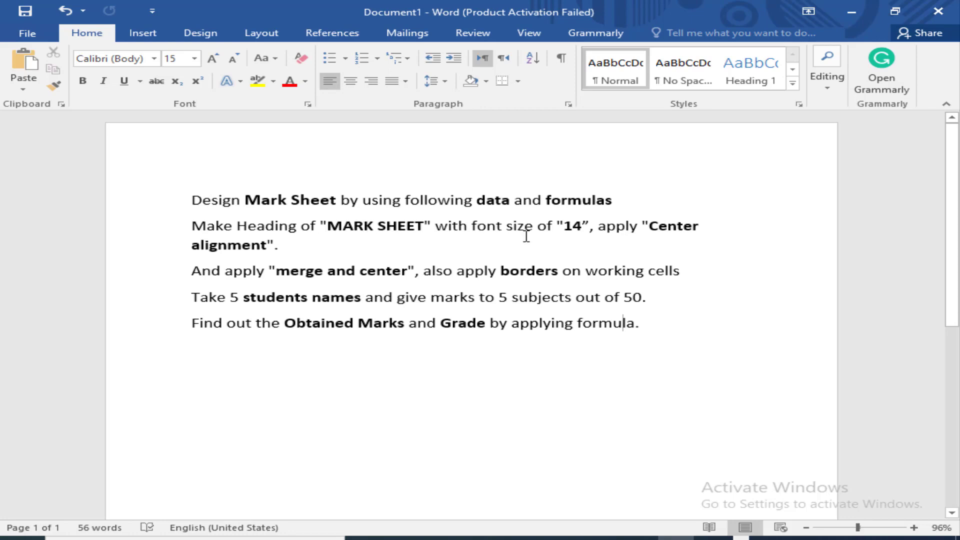
double_click(566, 226)
left_click(574, 229)
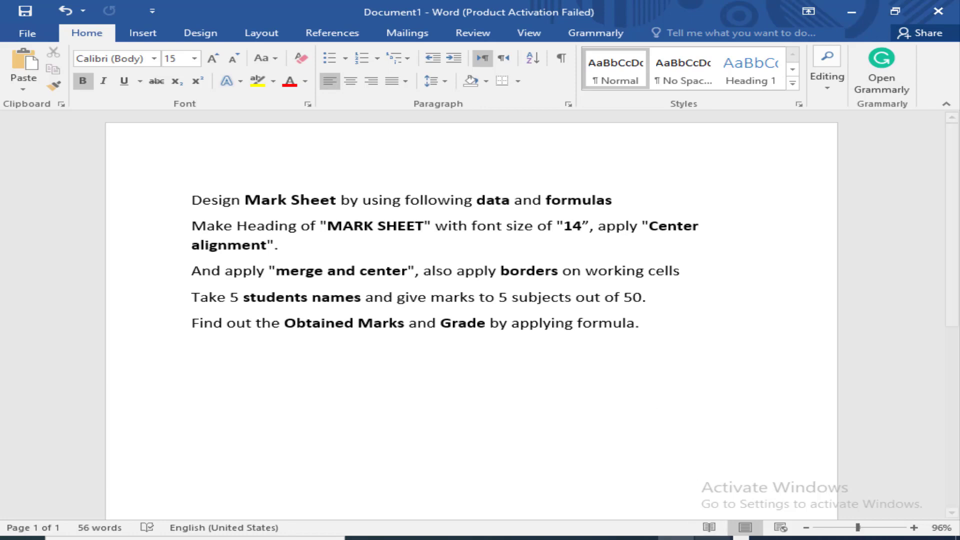
left_click(712, 538)
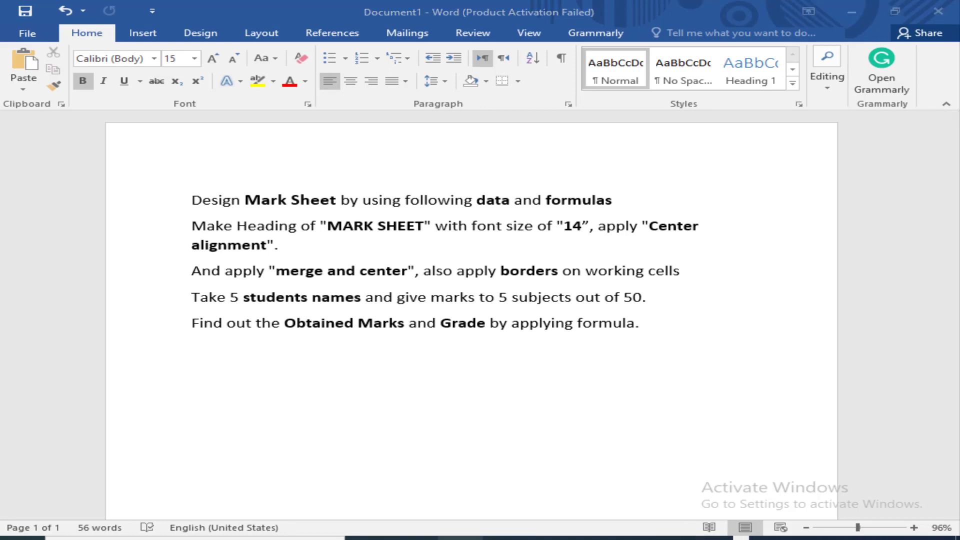
left_click(460, 538)
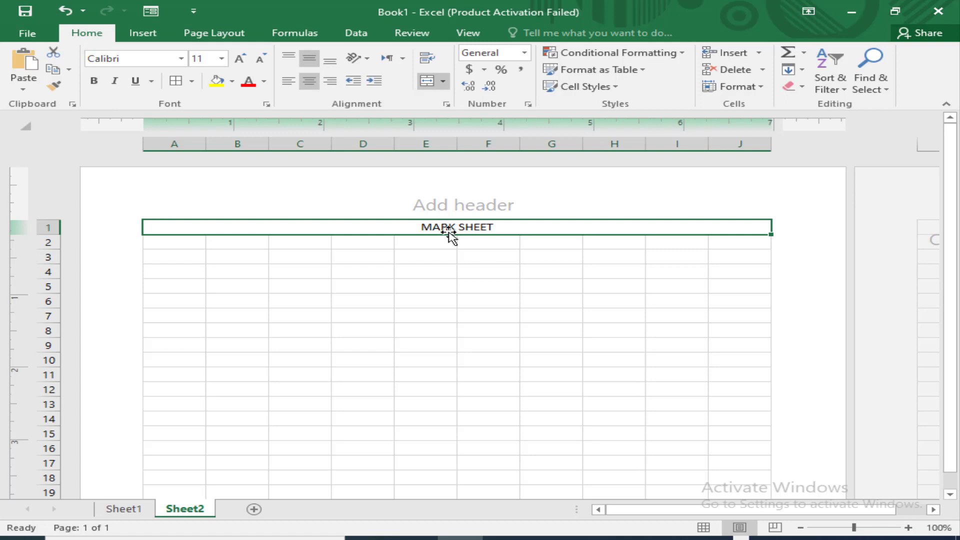
- Make the MARK SHEET heading bold and set its font size to 14
left_click(99, 88)
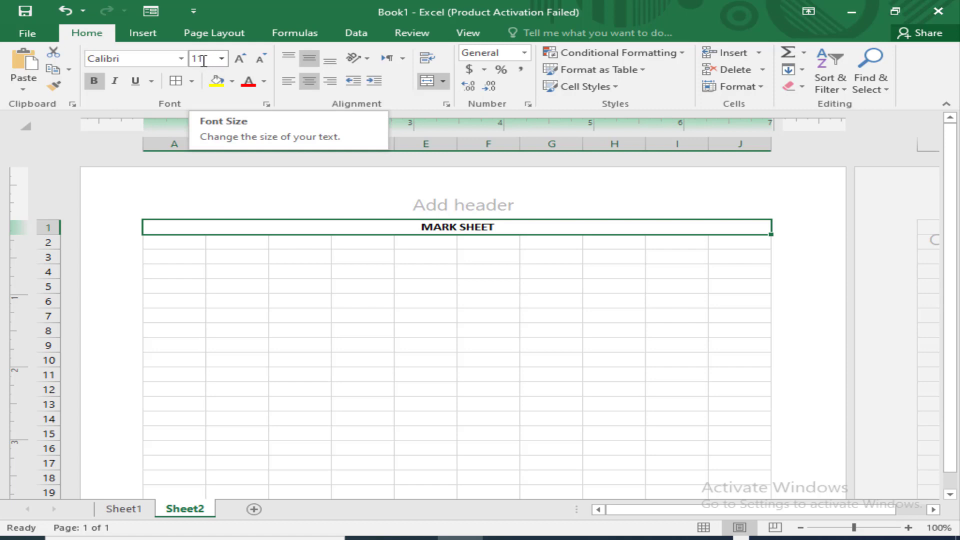
left_click(239, 61)
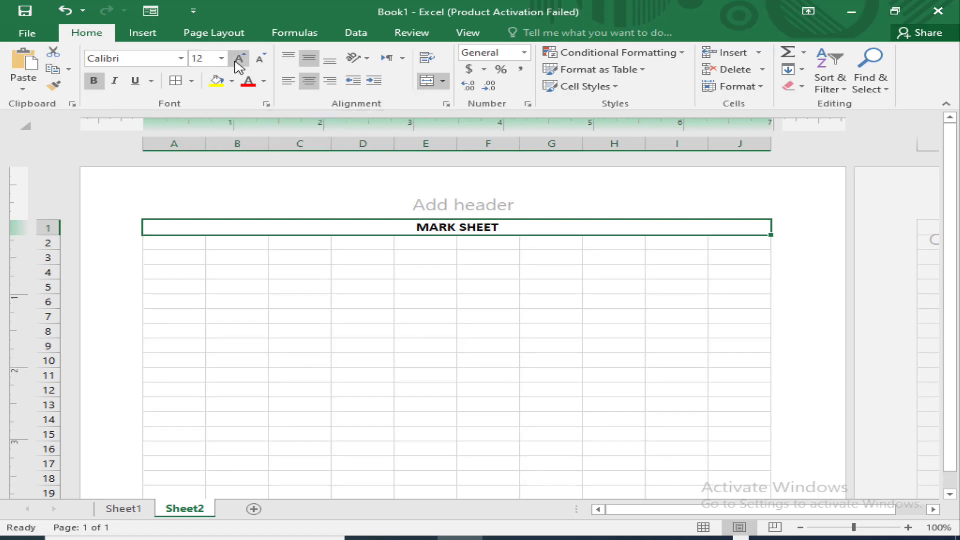
left_click(239, 62)
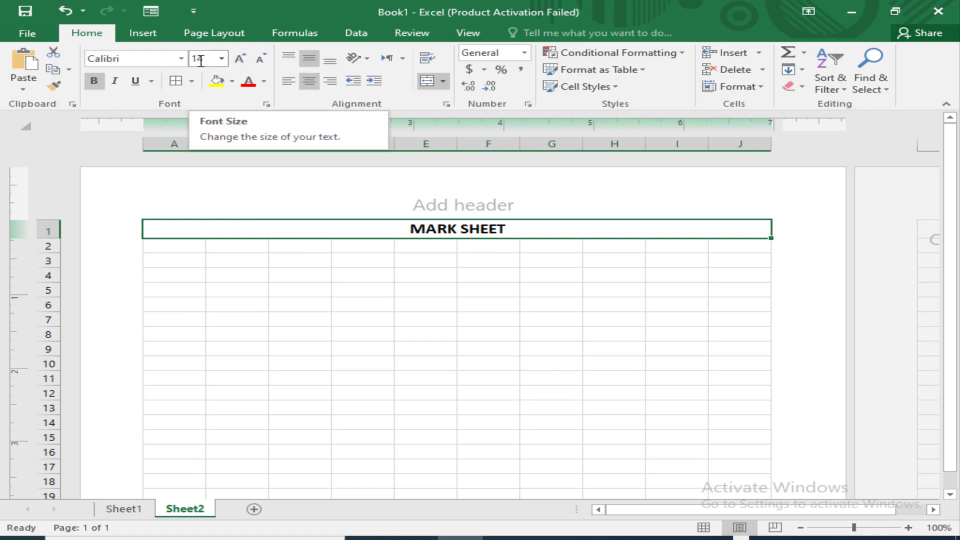
- Apply all borders to the merged MARK SHEET heading cell in row 1
left_click(465, 257)
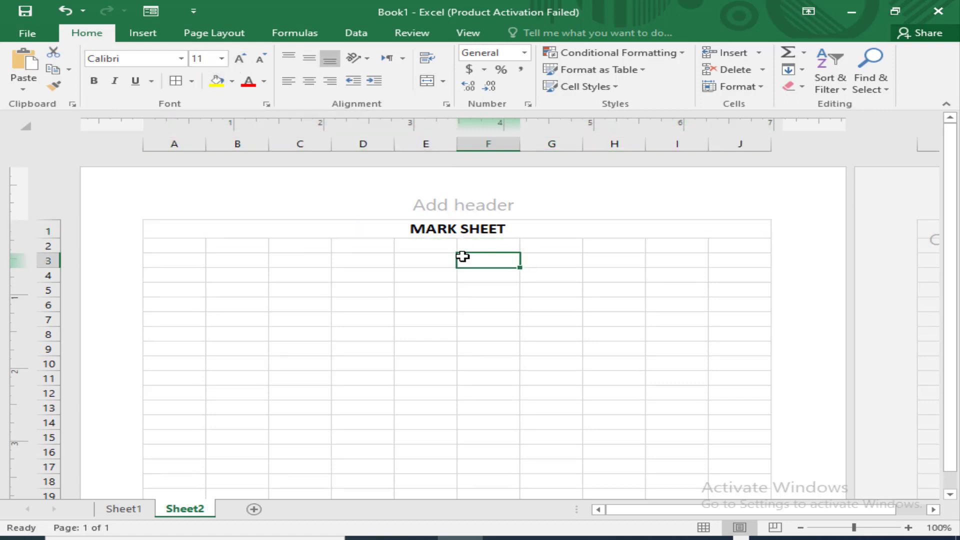
left_click(452, 232)
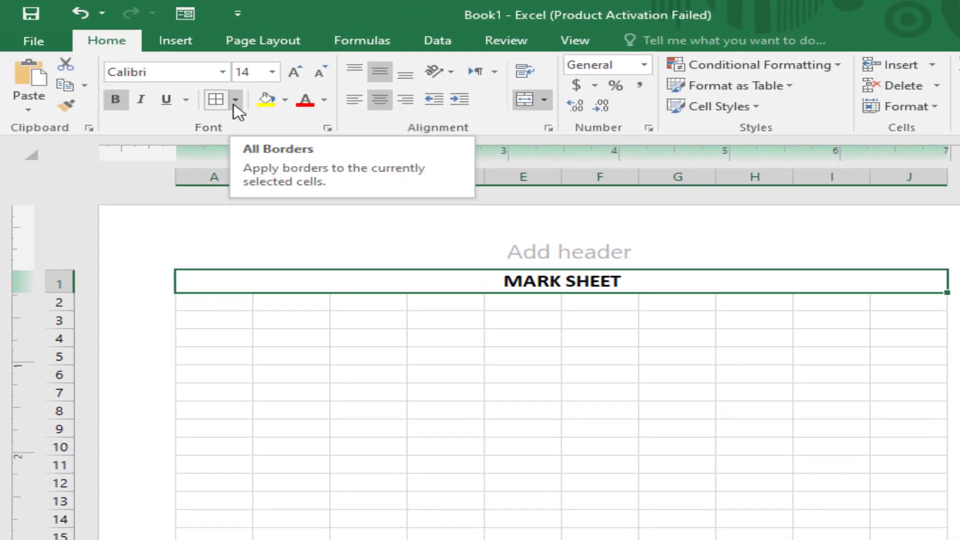
left_click(235, 102)
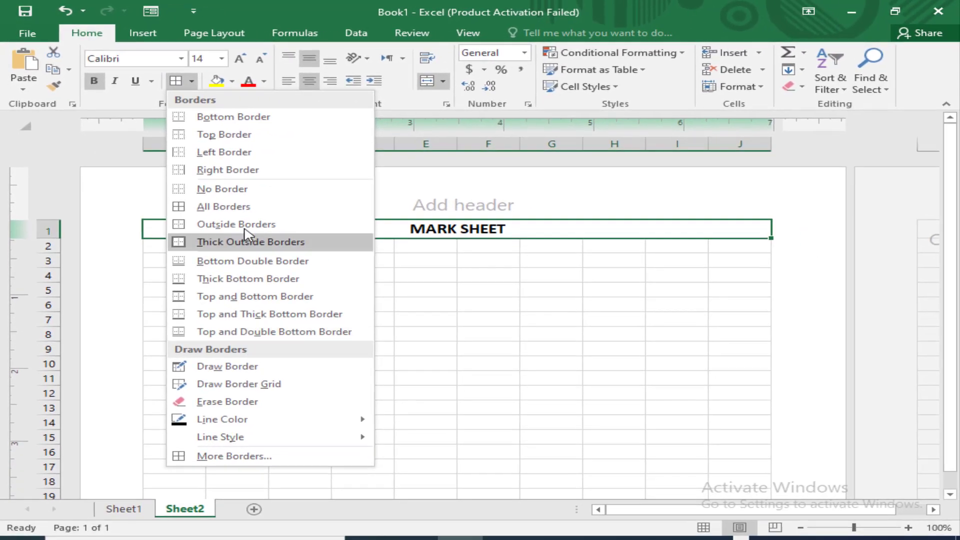
left_click(220, 206)
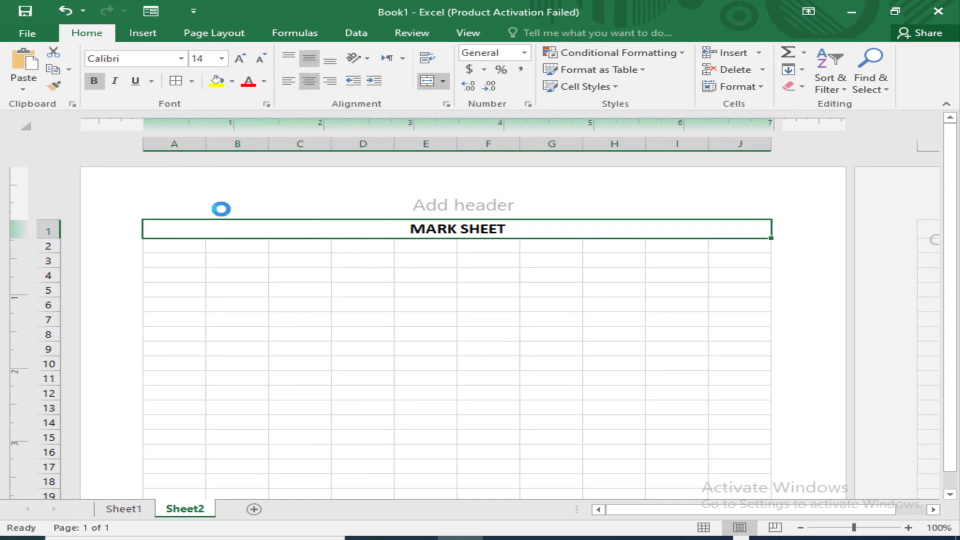
left_click(481, 287)
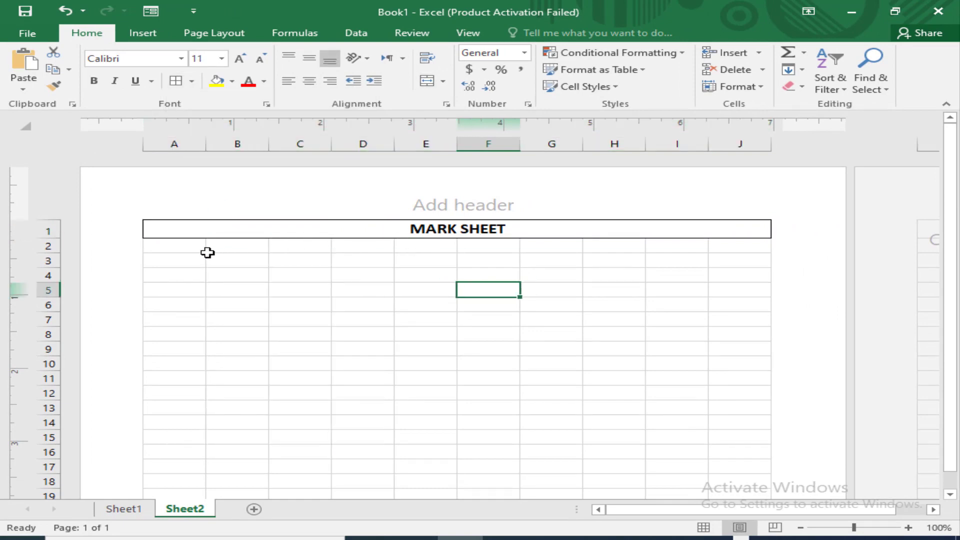
- Enter the heading Sr No. in A2 and the serial numbers 1 to 5 in A3 to A7
left_click(170, 248)
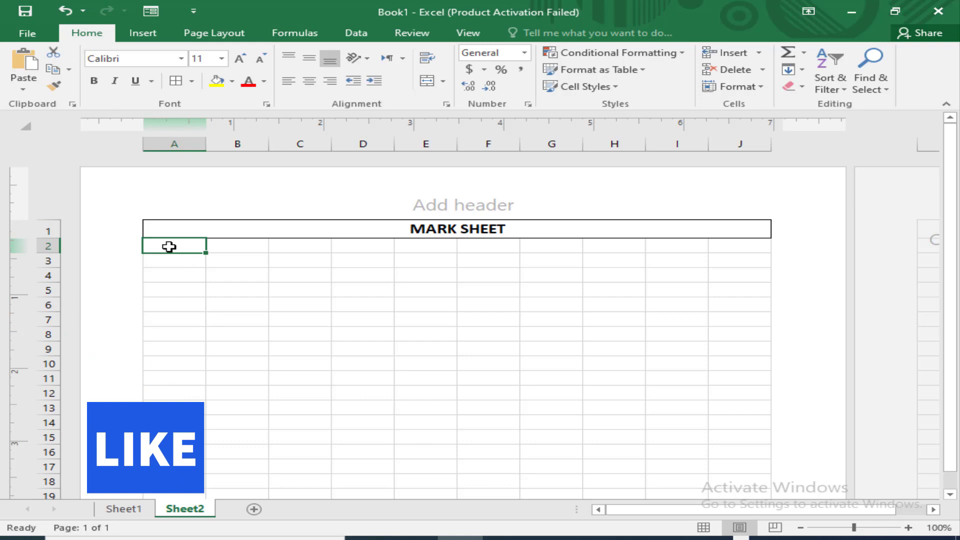
type("s")
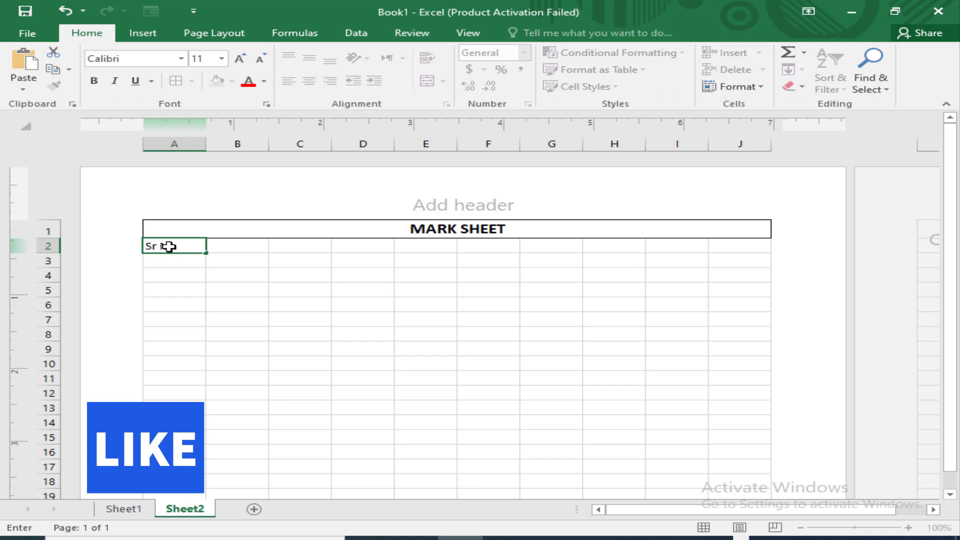
key("Return")
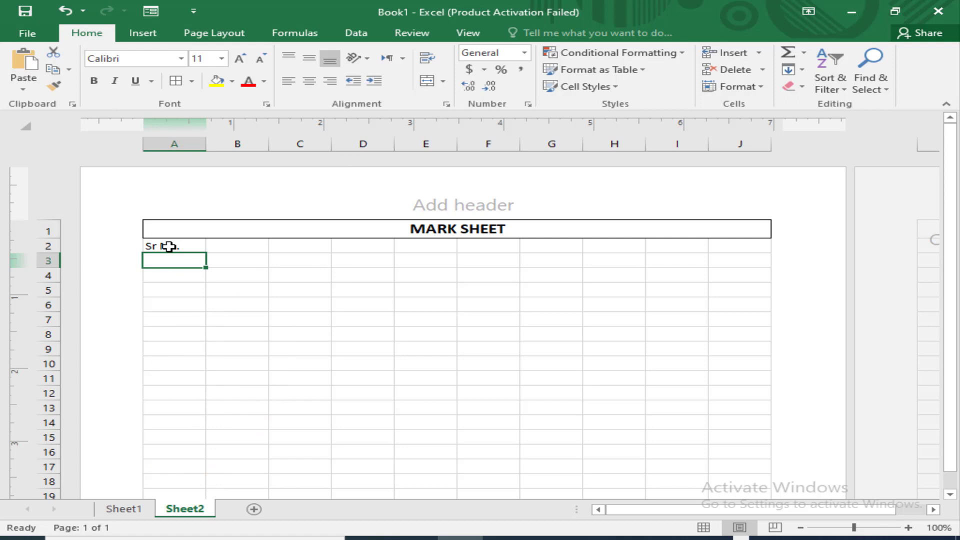
type("01")
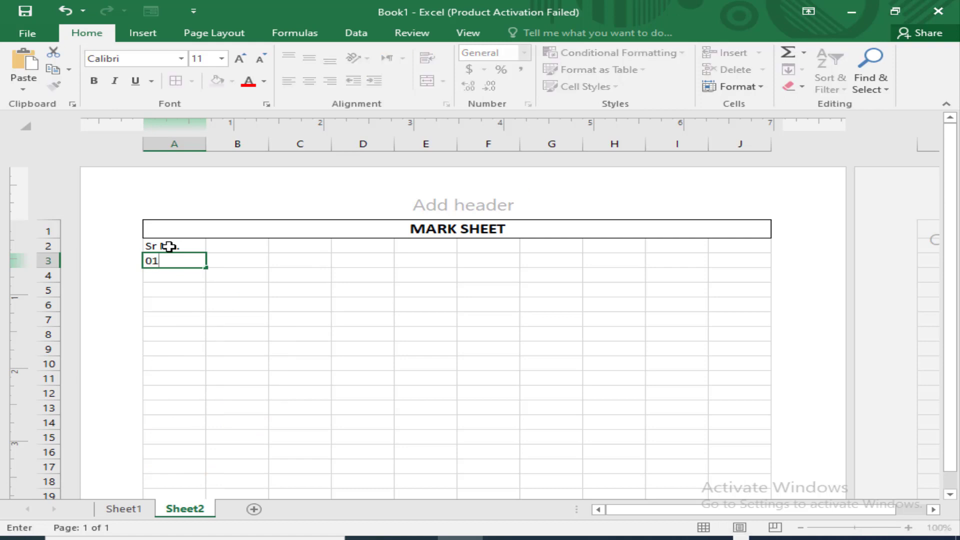
key("Return")
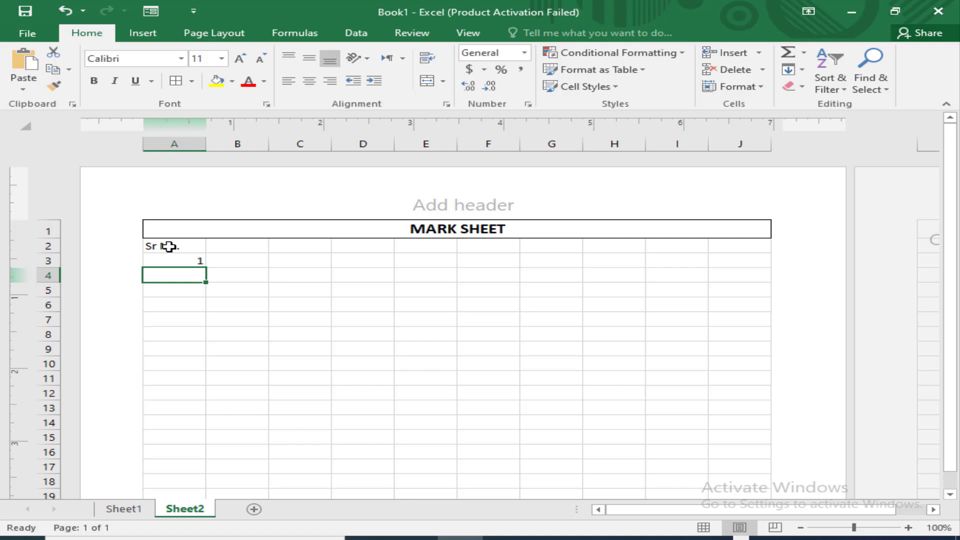
type("2")
key("Return")
type("3")
key("Return")
type("4")
key("Return")
type("5")
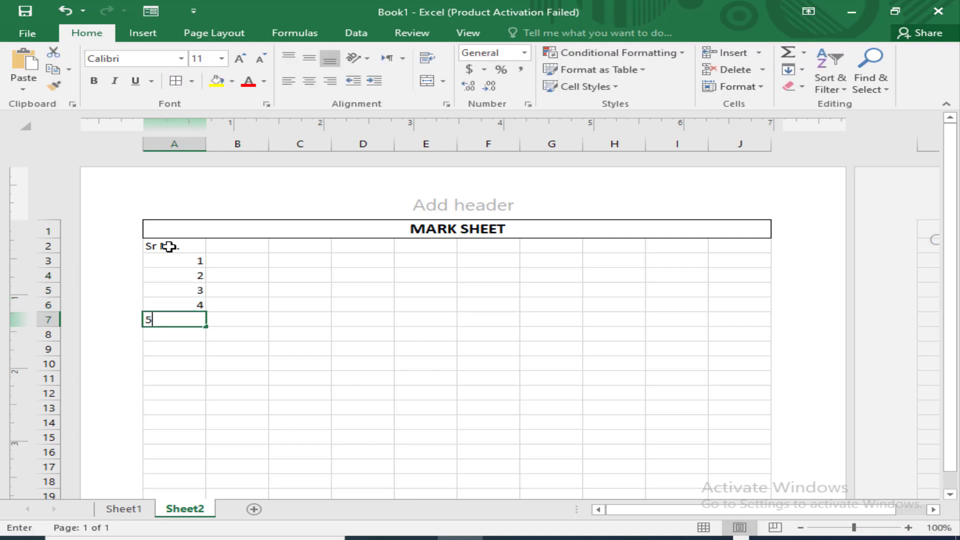
left_click(179, 348)
- Center the Sr No. heading and serial numbers in A2 to A7 both horizontally and vertically
left_click(178, 324)
left_click_drag(181, 246, 188, 315)
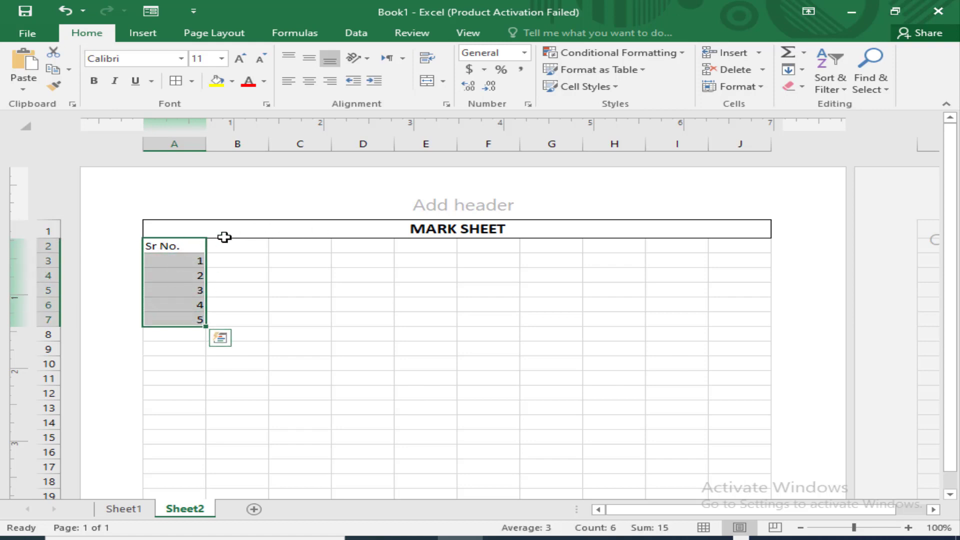
left_click(311, 65)
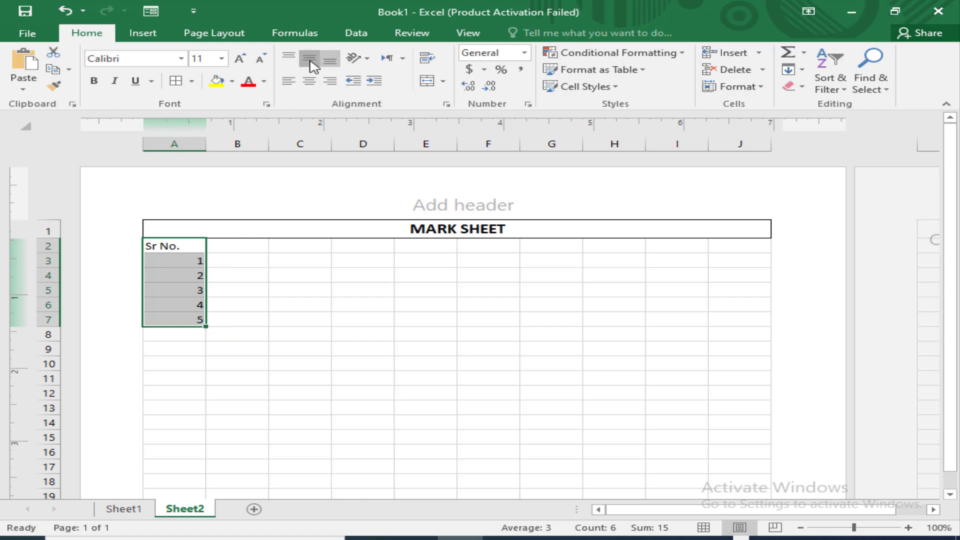
left_click(311, 81)
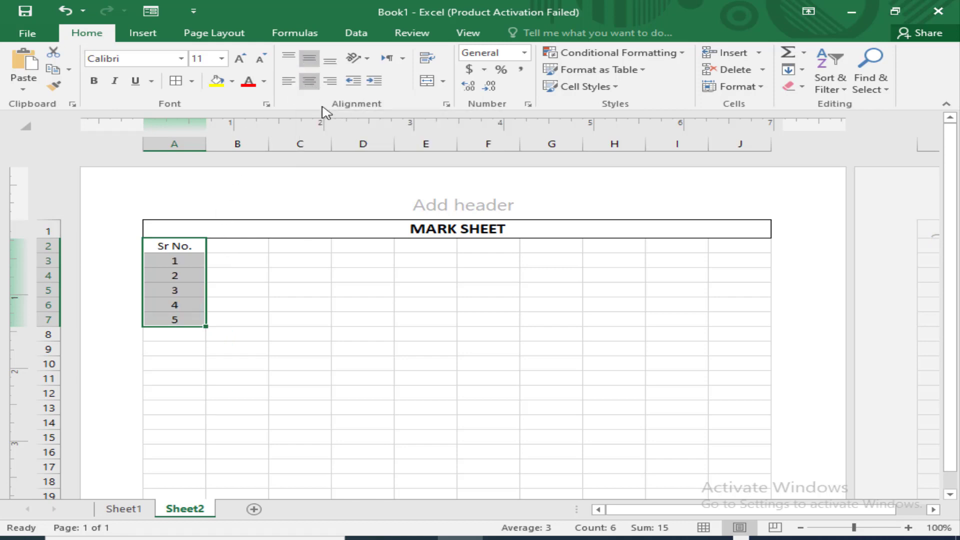
left_click(186, 350)
left_click(179, 304)
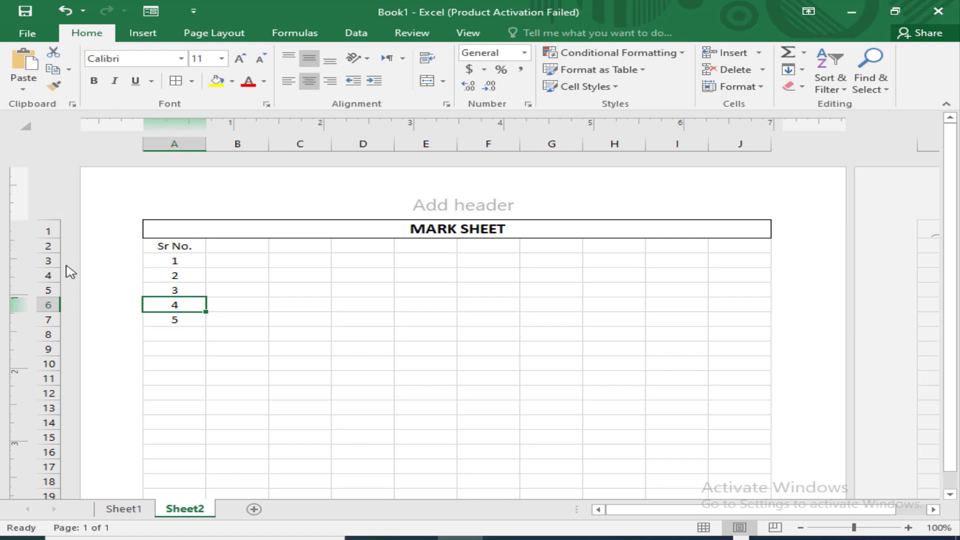
- Increase the height of row 2 and narrow column A to about the width of the Sr No. heading
left_click_drag(50, 250, 50, 260)
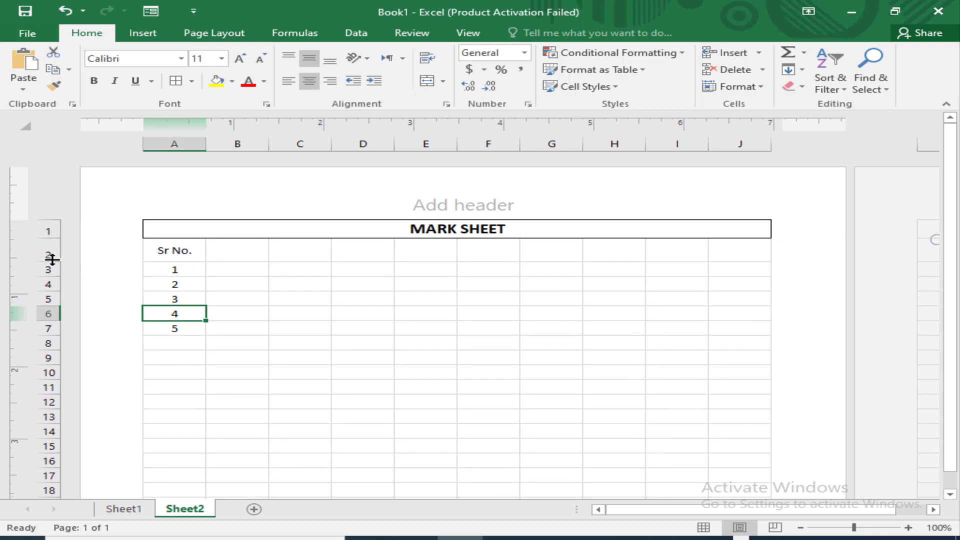
left_click(185, 253)
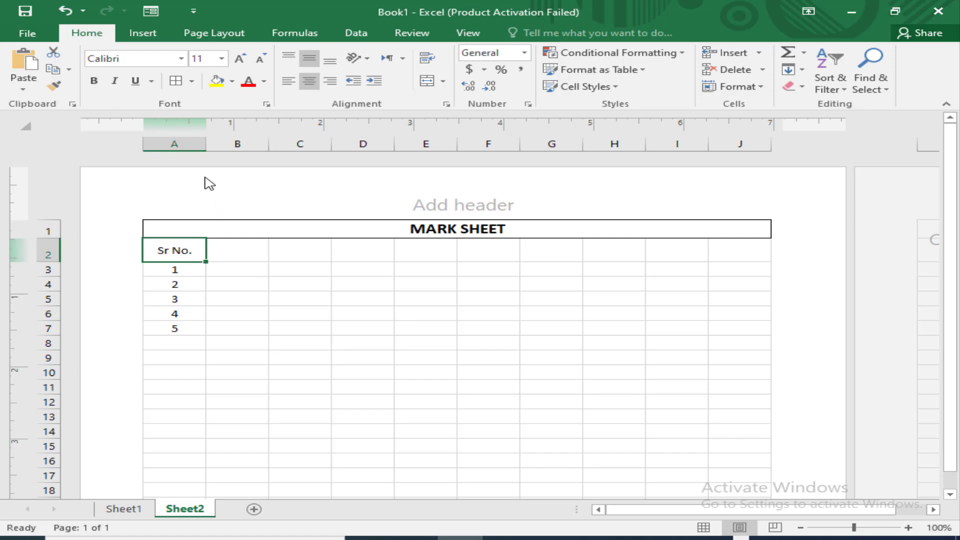
left_click_drag(205, 145, 184, 145)
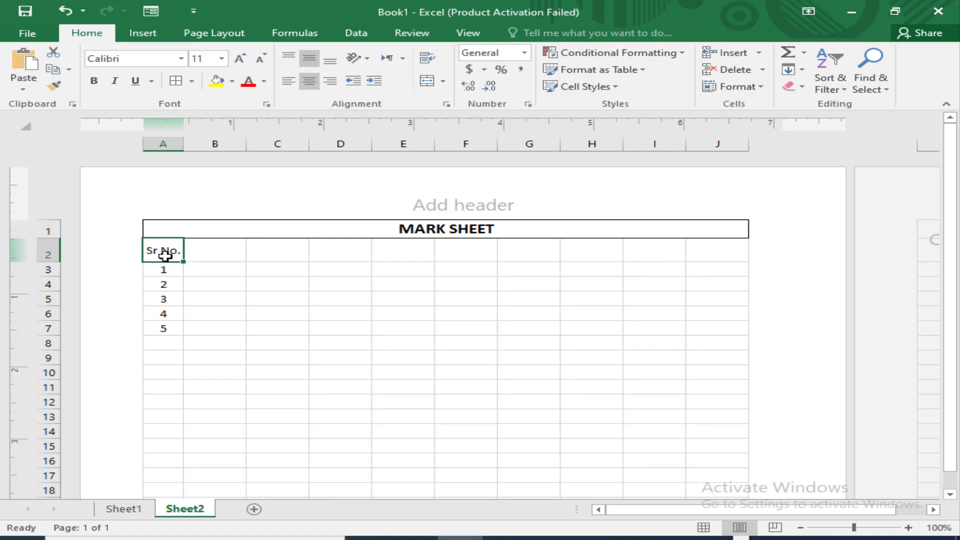
- Wrap the text of the Sr No. cell and make row 2 tall enough for both lines
left_click(164, 281)
left_click(164, 253)
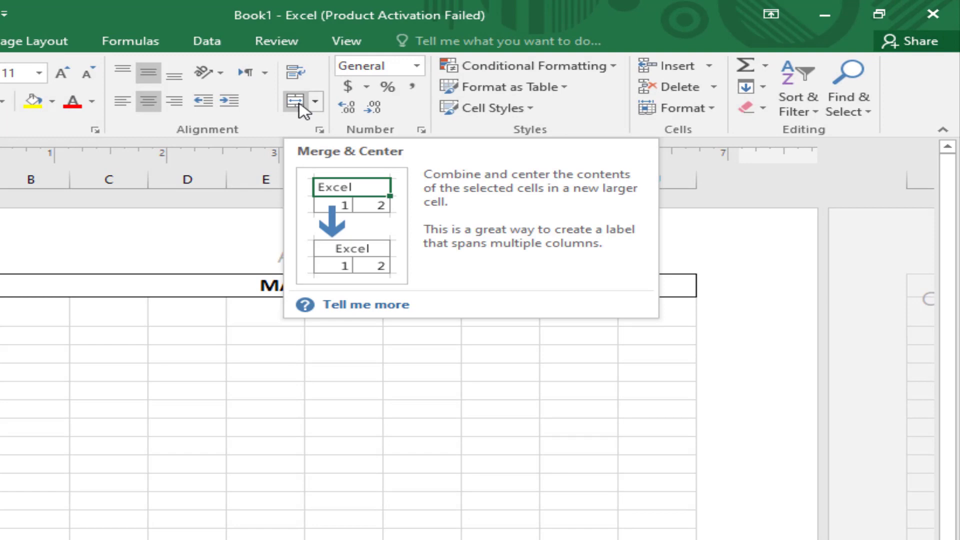
left_click(298, 74)
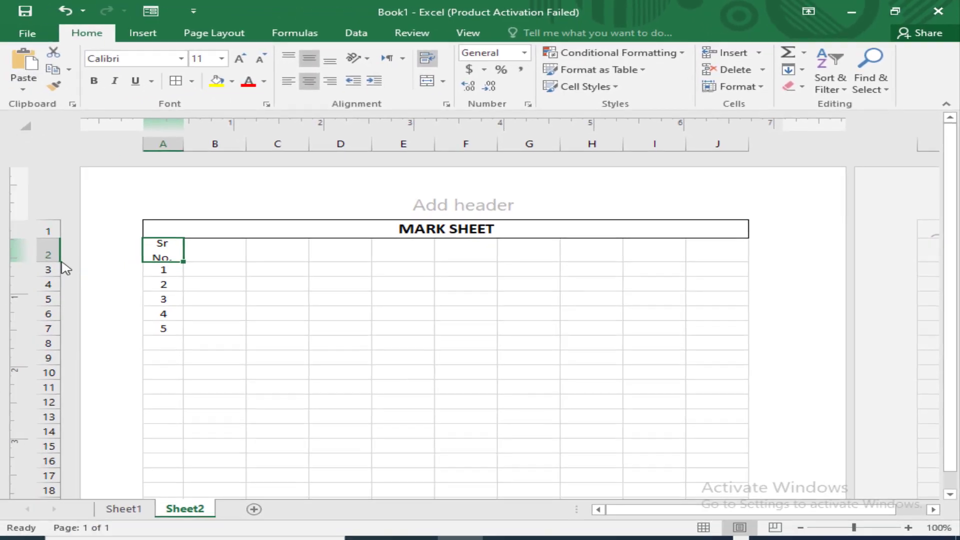
left_click_drag(57, 261, 56, 271)
- Enter the column heading Student Names in B2
left_click(205, 259)
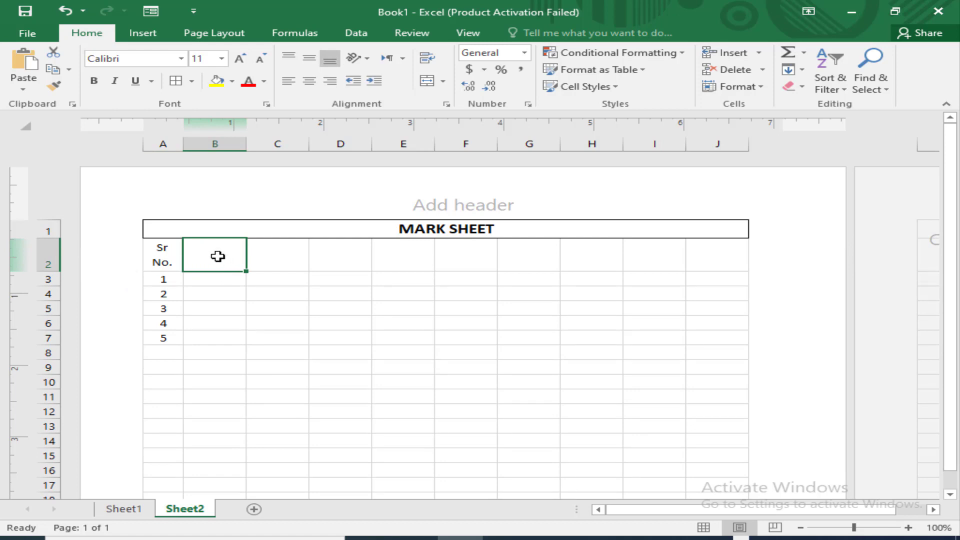
type("Student")
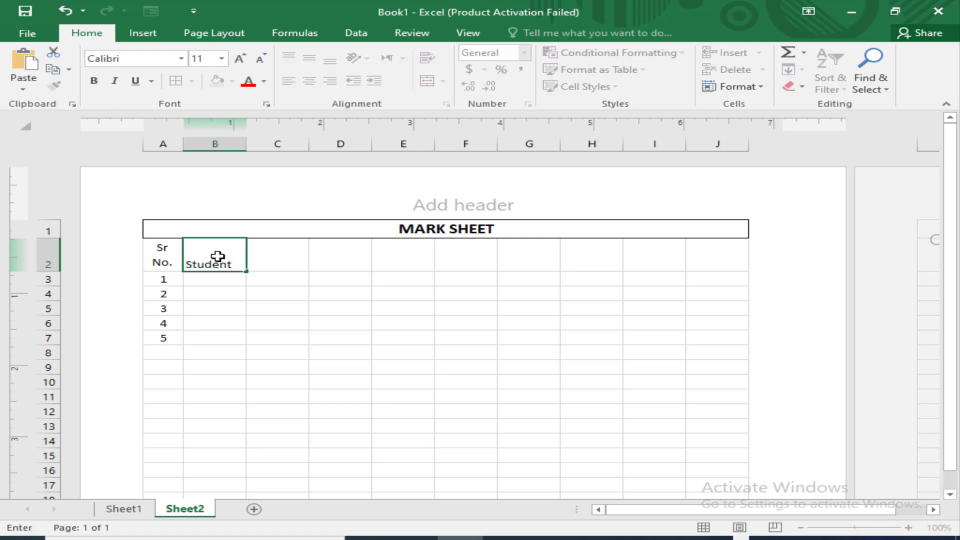
type(" Names")
key("Tab")
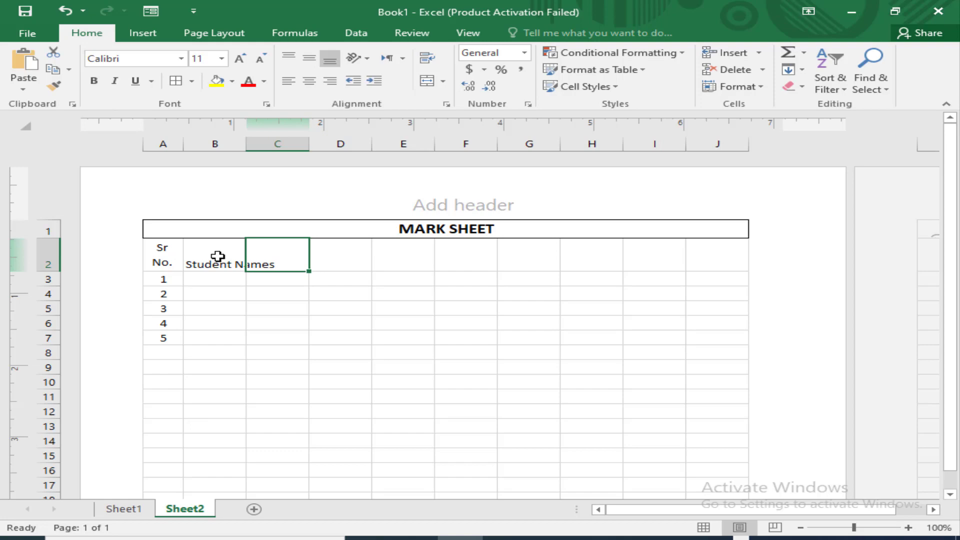
- Enter the subject headings Biology, Math, Urdu, English and Islamiyat in C2 to G2
type("Biology")
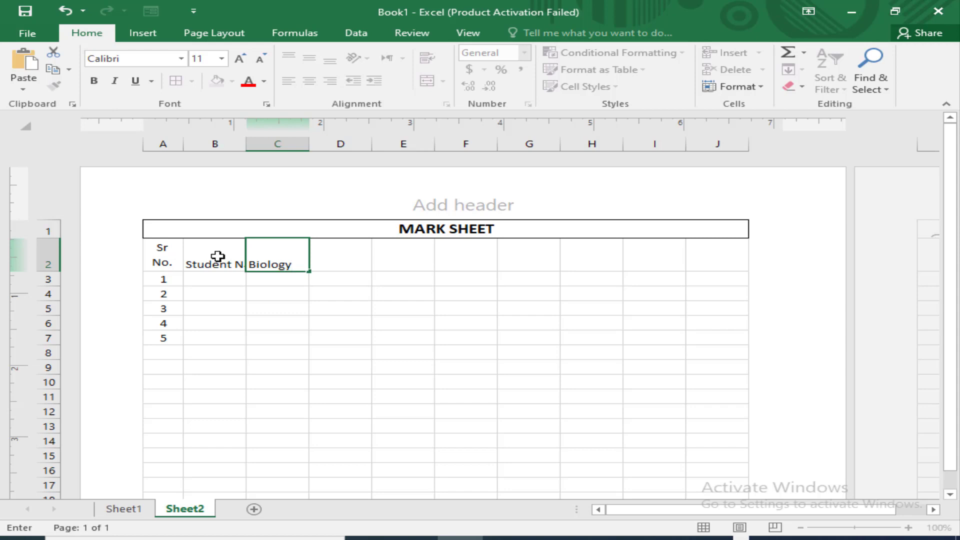
key("Tab")
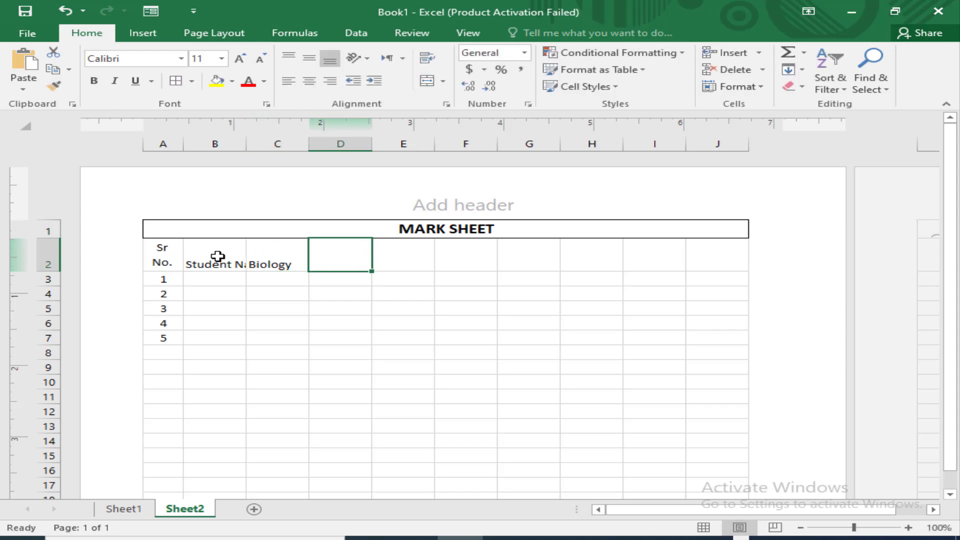
type("Mat")
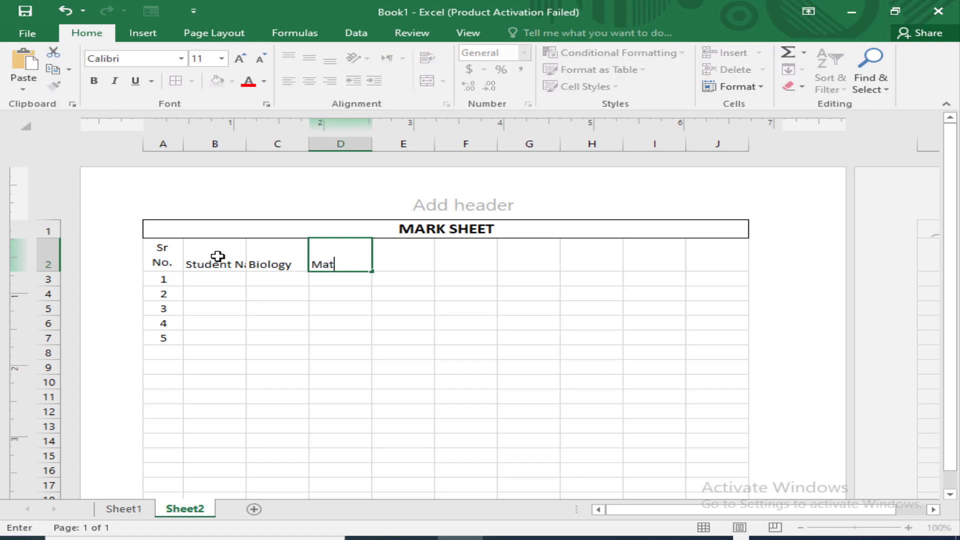
type("h")
key("Tab")
type("Ur")
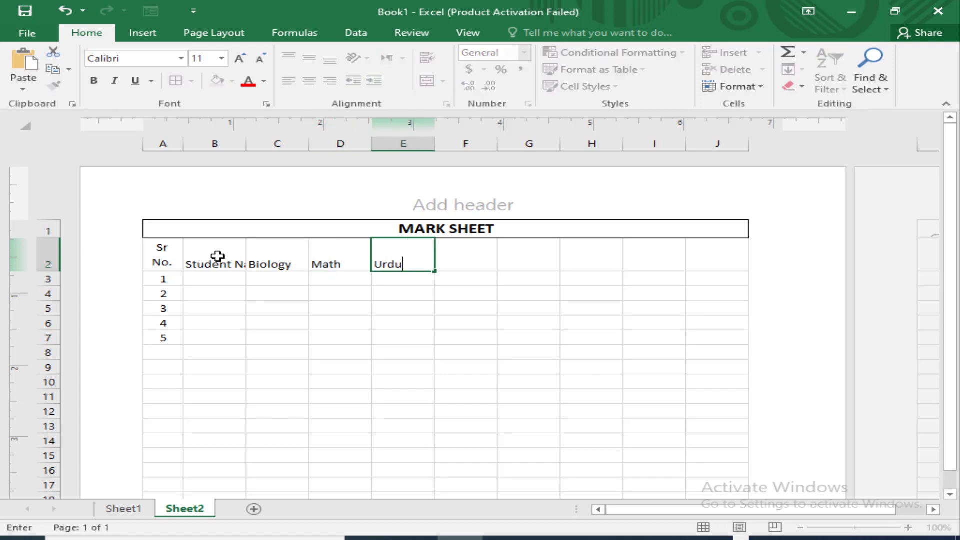
key("Tab")
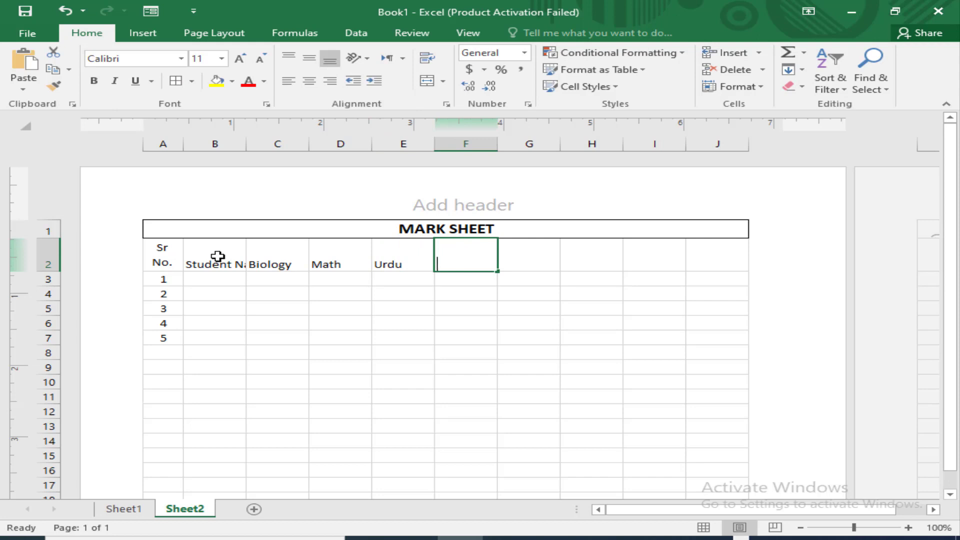
type("End")
type("li")
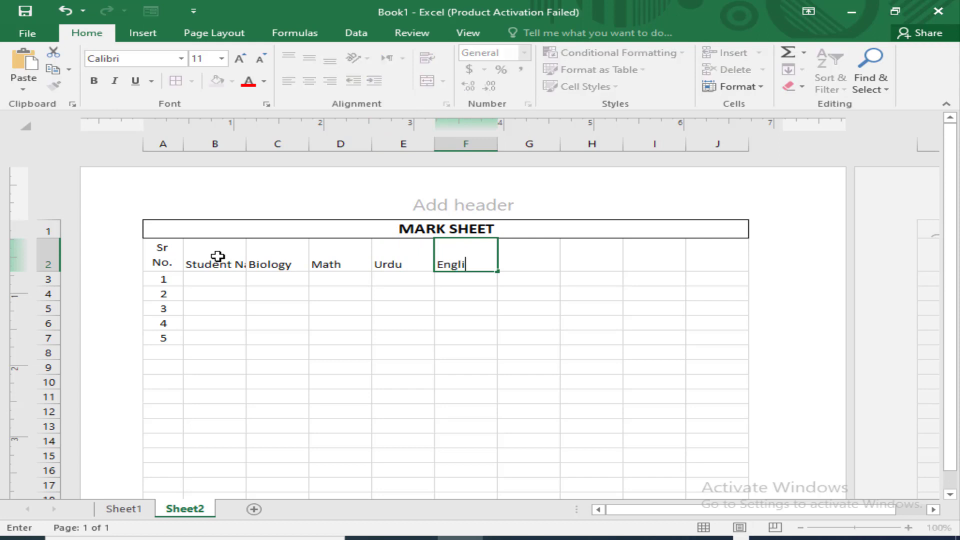
type("sh")
key("Tab")
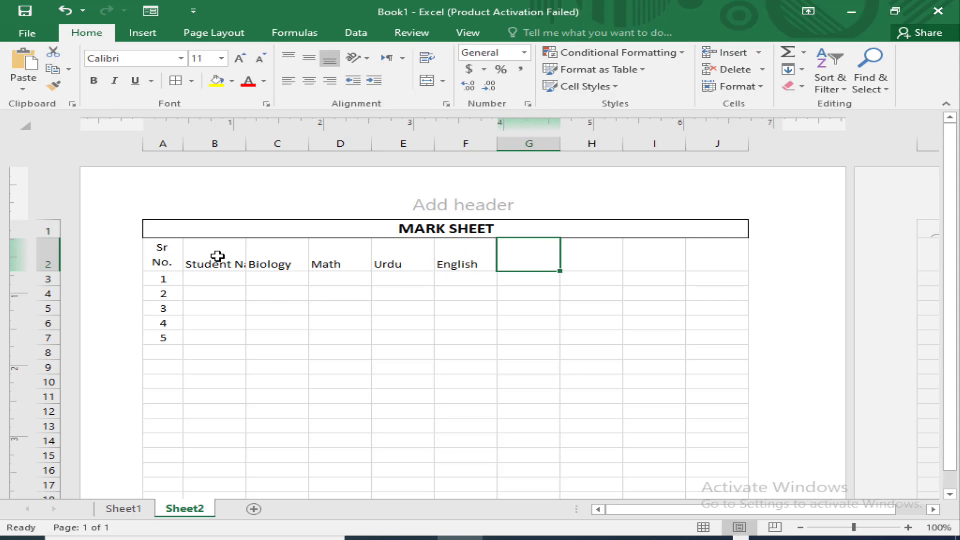
type("Islamiyat")
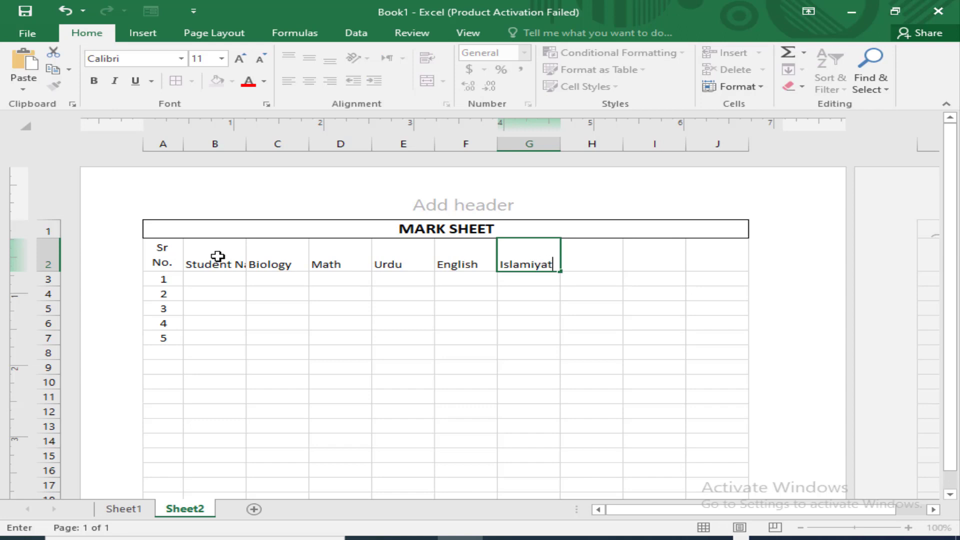
key("Tab")
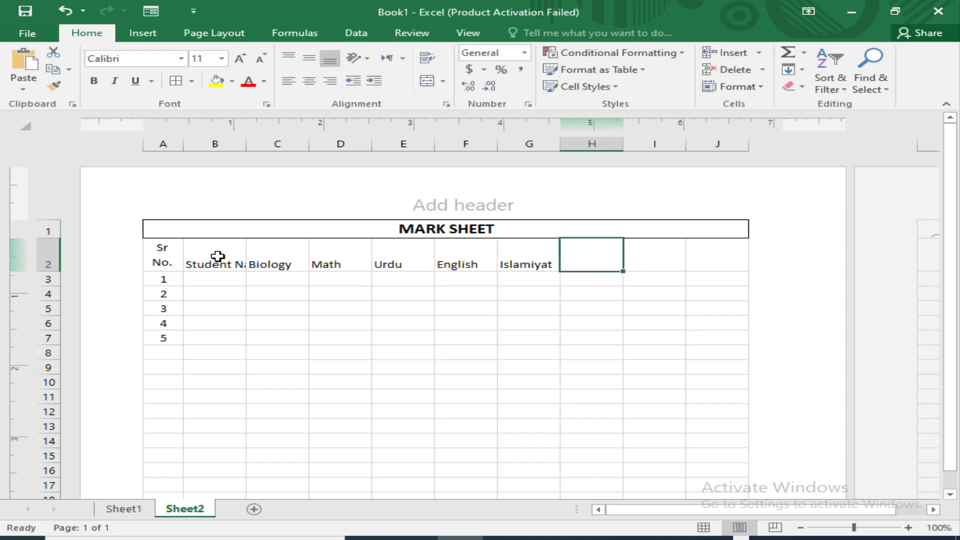
- Enter the column headings Obtained Marks, Totol Marks and Grade in H2 to J2
type("Ob")
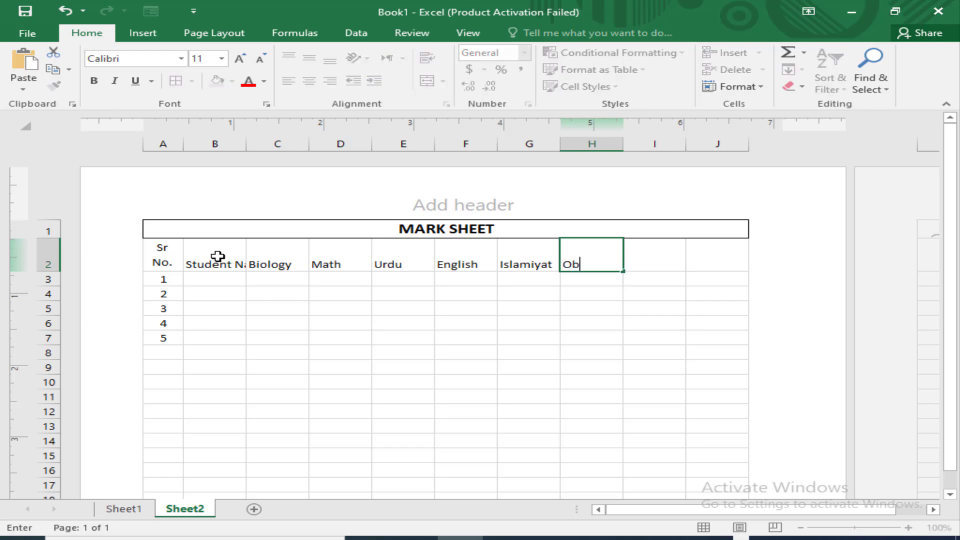
type("tained Marks")
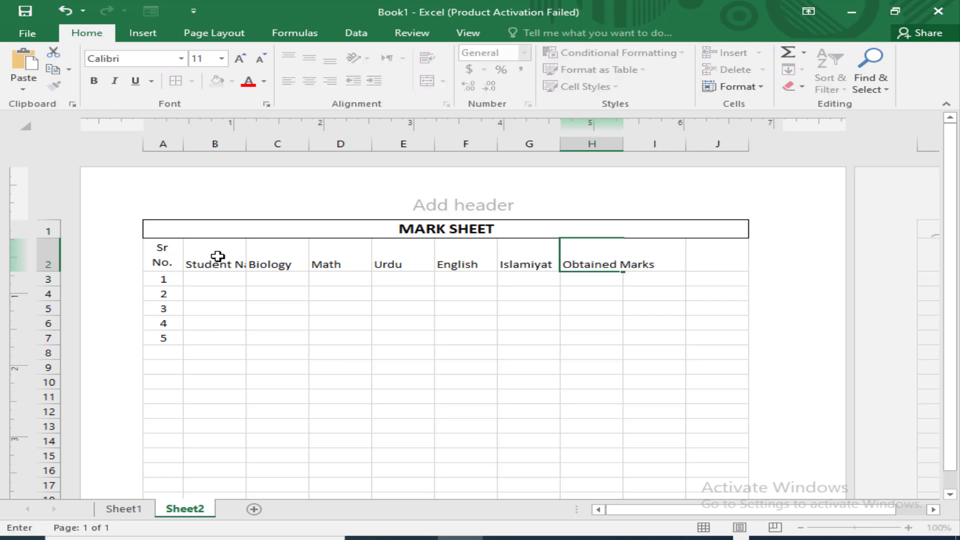
key("Tab")
type("T")
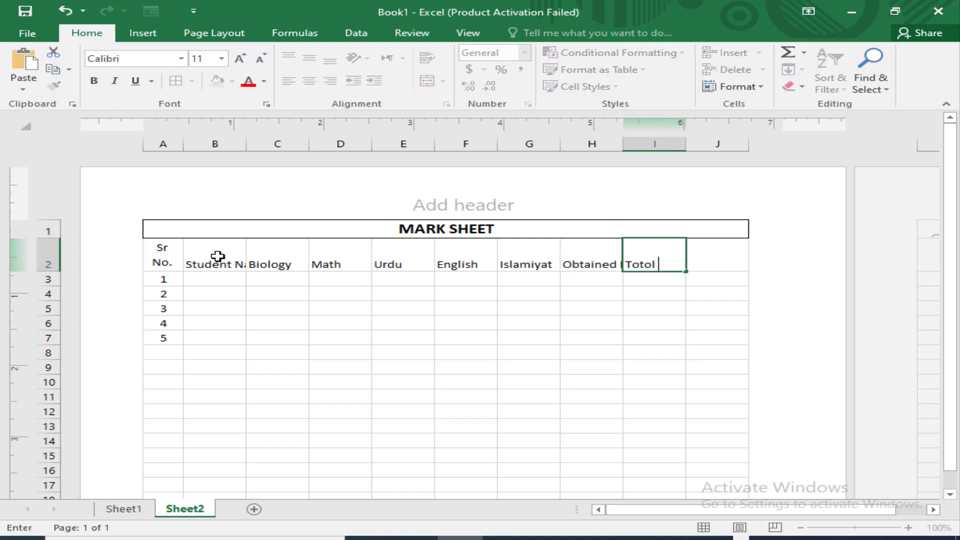
type("otol Marks")
key("Tab")
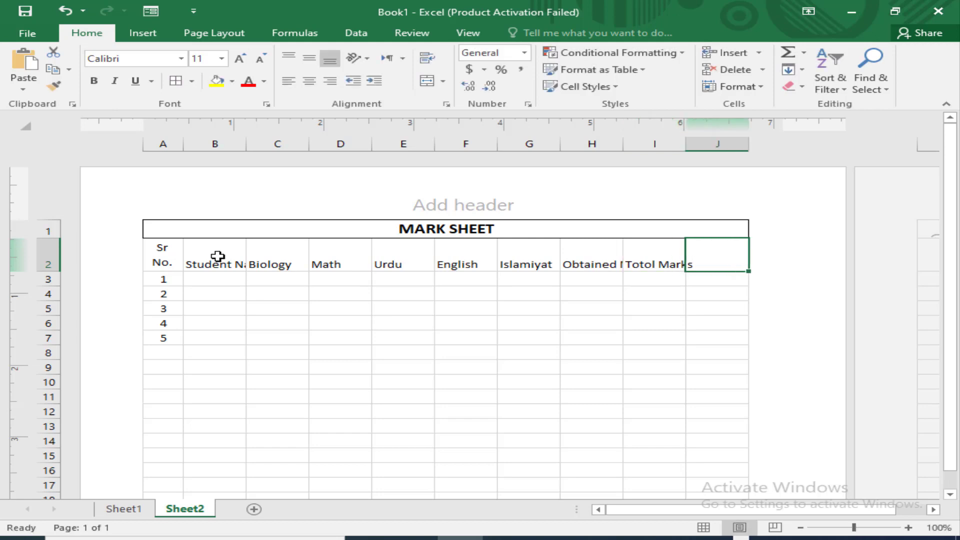
type("G")
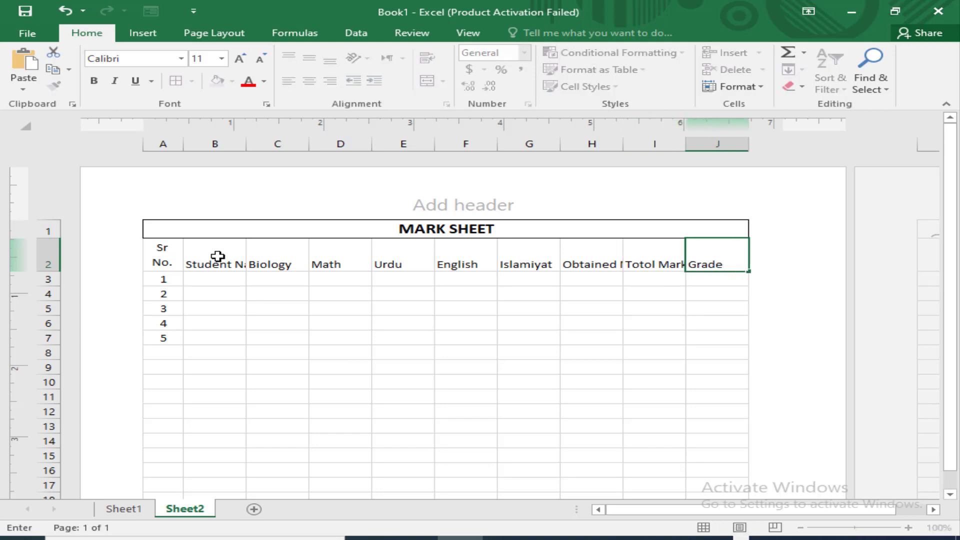
type("rade")
left_click(424, 344)
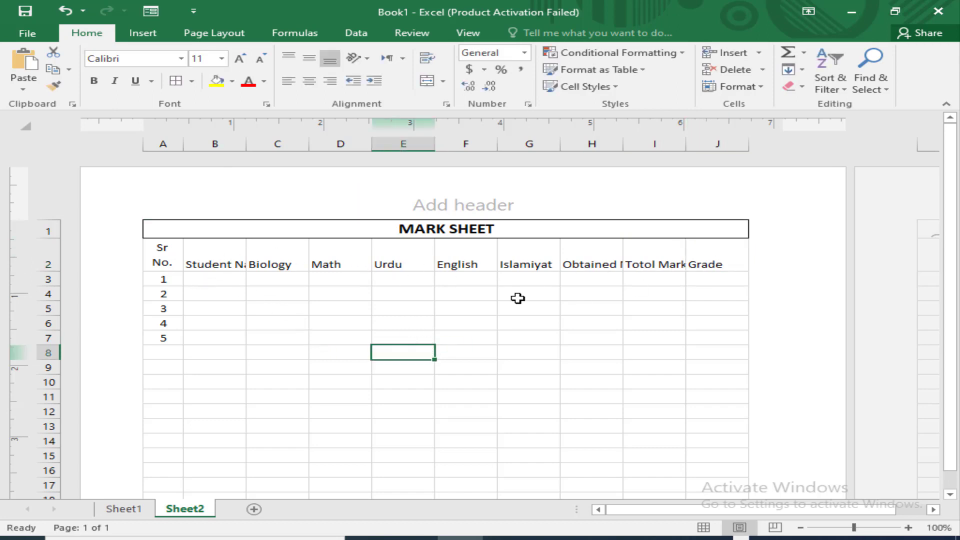
- Centre the headings in B2 to J2 both vertically and horizontally
left_click(209, 257)
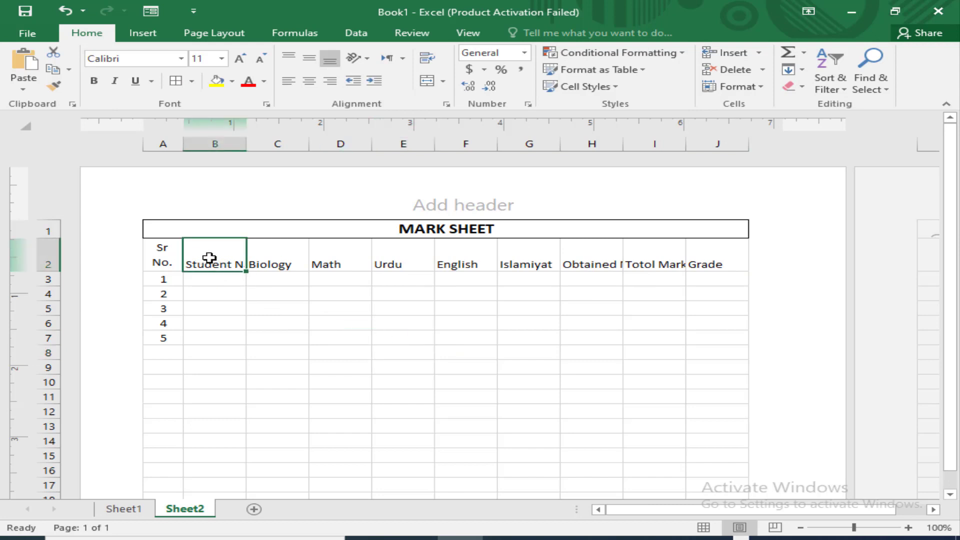
left_click_drag(206, 257, 708, 248)
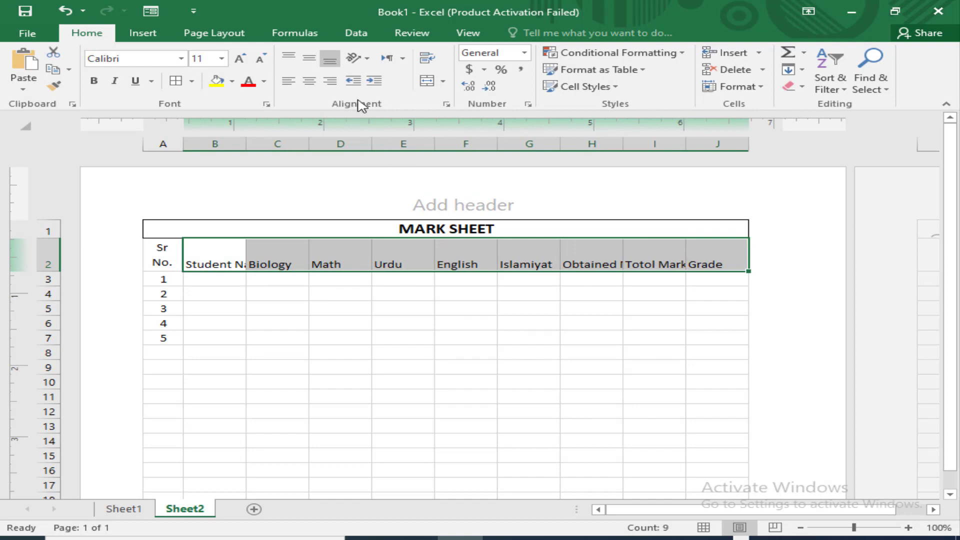
left_click(309, 58)
left_click(314, 88)
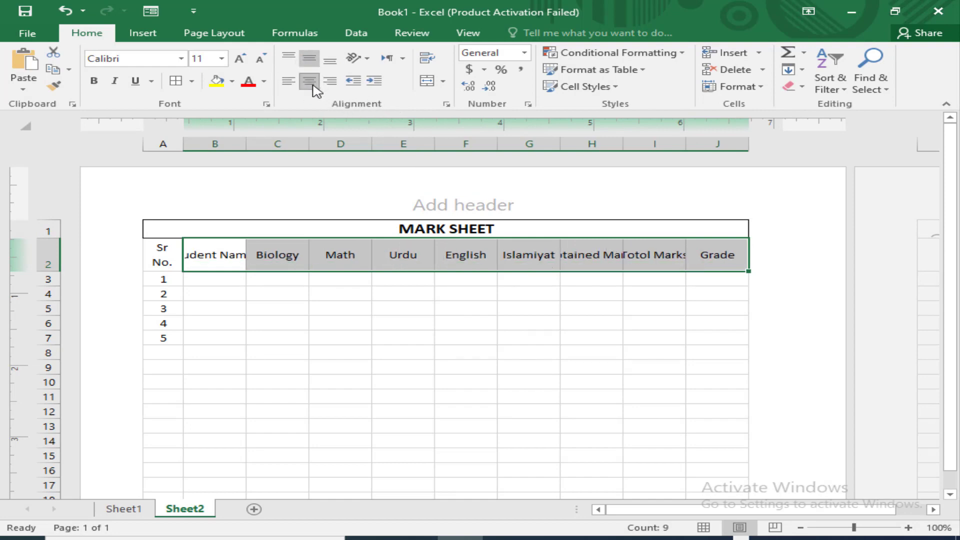
left_click(563, 367)
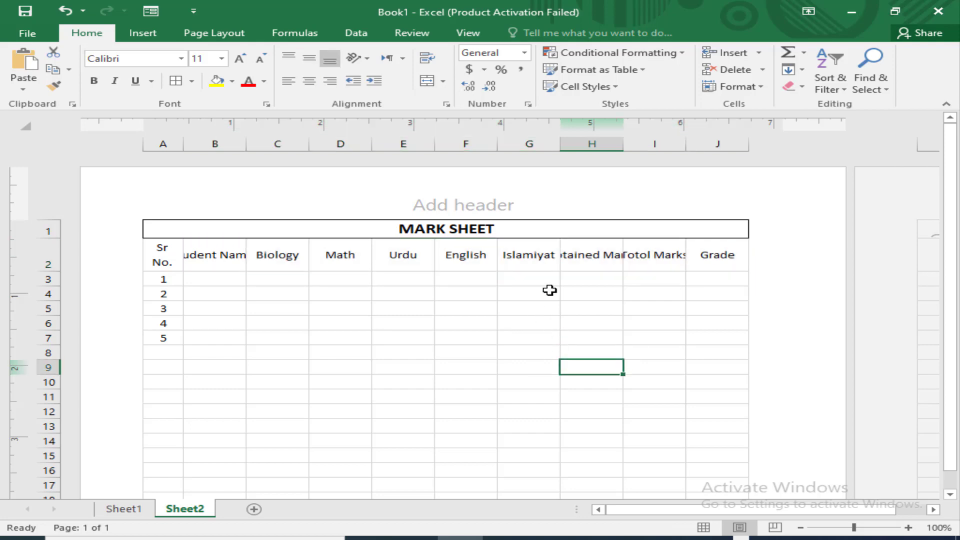
- Widen column B to fit the Student Names heading and narrow columns C to F to the width of their subject headings
left_click(224, 262)
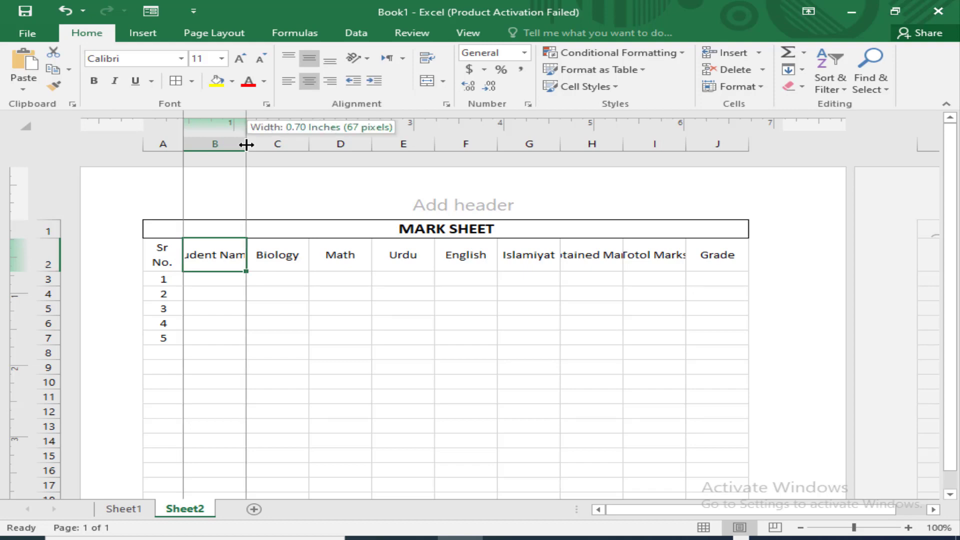
double_click(246, 144)
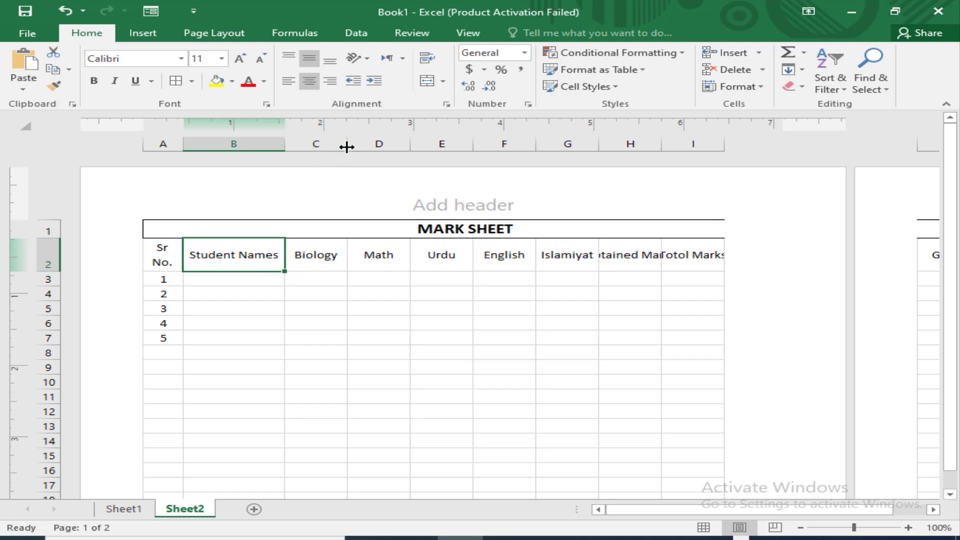
left_click_drag(347, 147, 337, 147)
left_click_drag(400, 145, 376, 145)
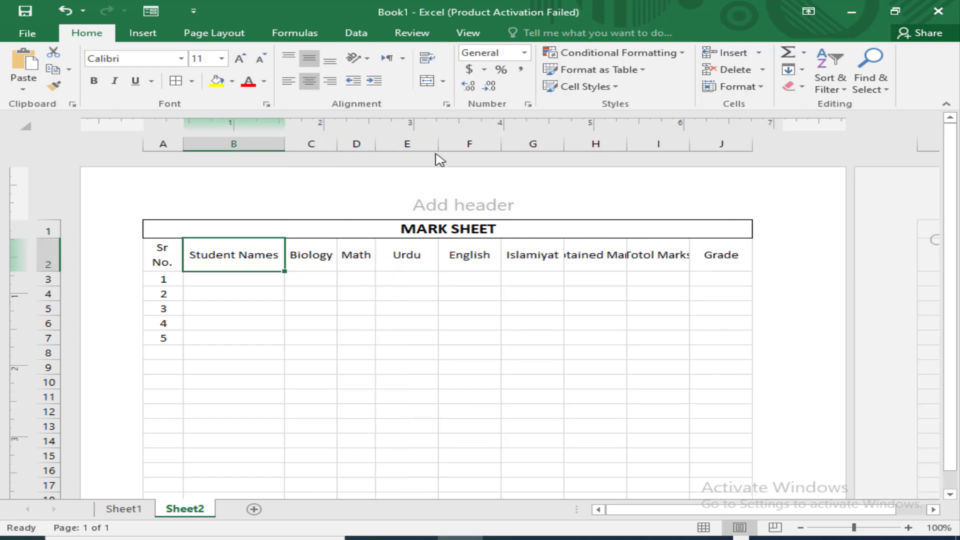
left_click_drag(438, 146, 412, 145)
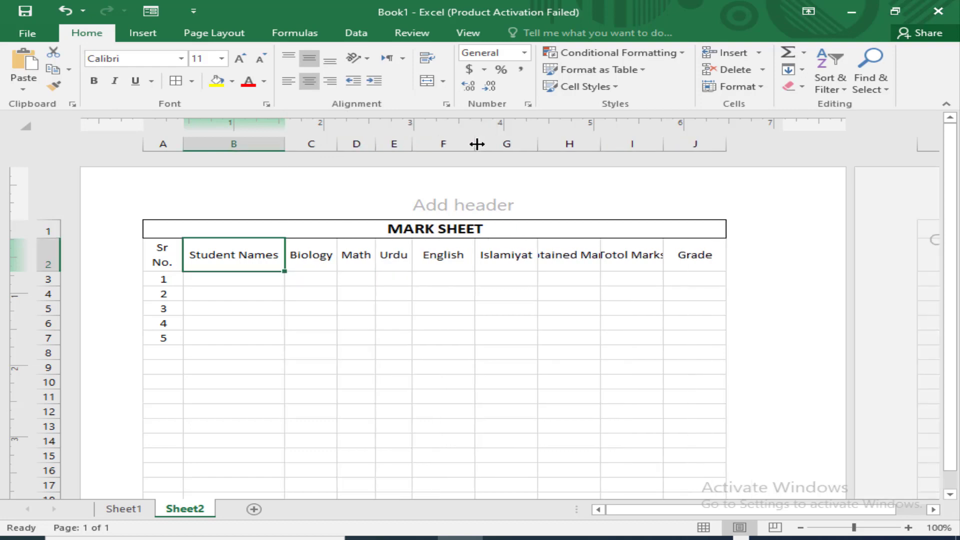
left_click_drag(477, 145, 463, 145)
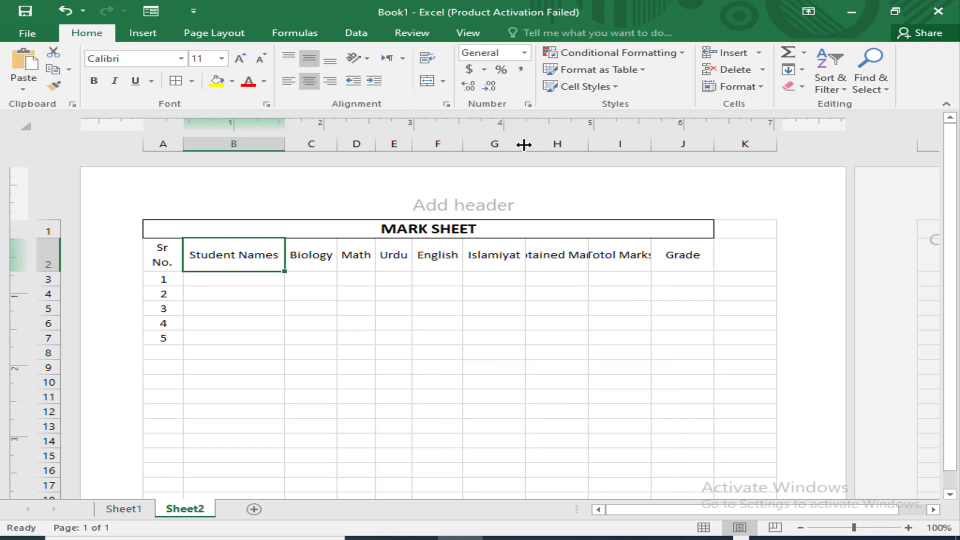
- Widen columns H and I to fit Obtained Marks and Totol Marks, and narrow column J to fit Grade
left_click_drag(588, 144, 629, 145)
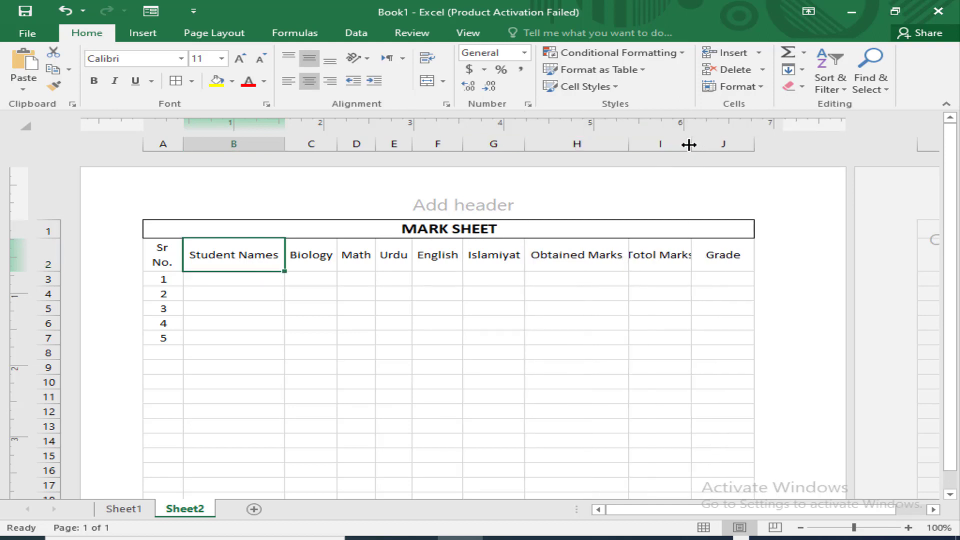
left_click_drag(689, 145, 706, 145)
left_click_drag(769, 145, 749, 145)
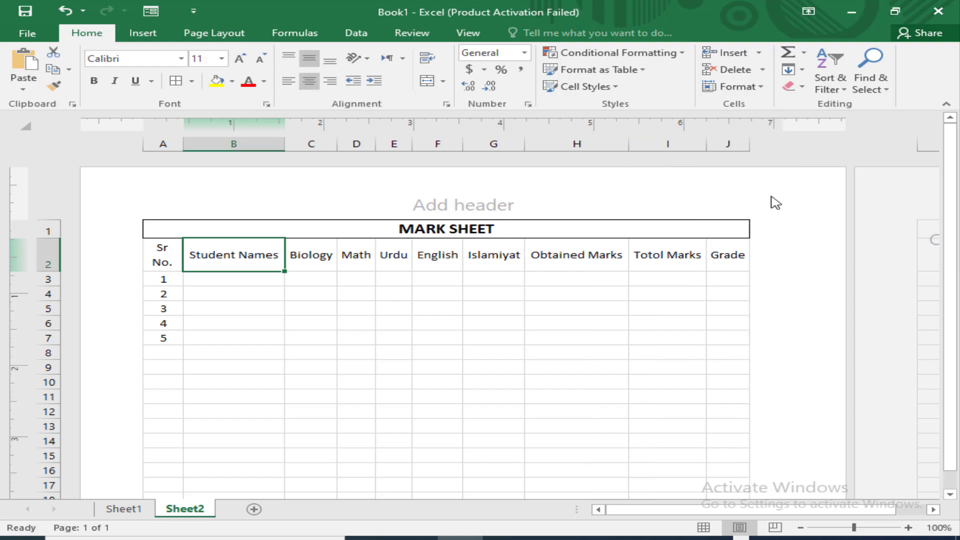
left_click(378, 329)
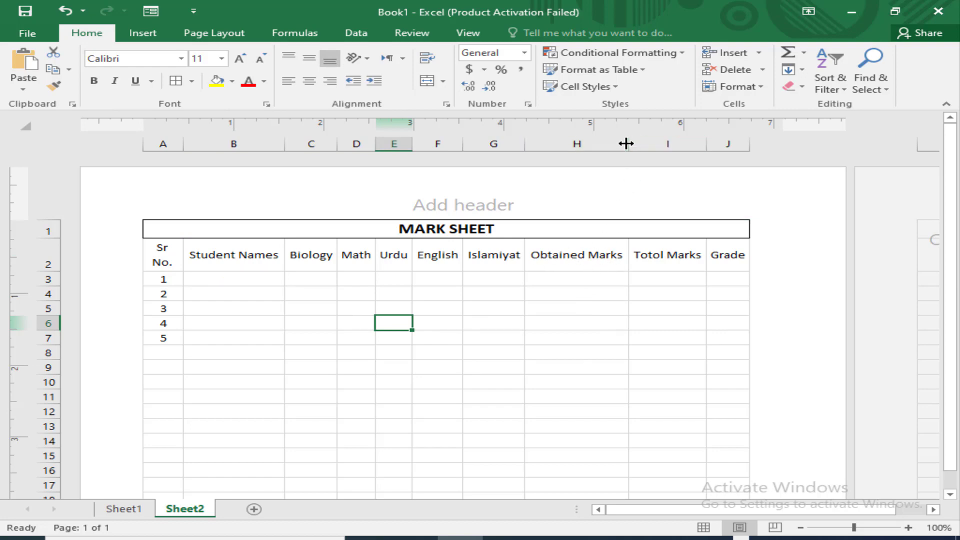
- Narrow column H and wrap the Obtained Marks heading onto two lines
left_click_drag(628, 143, 584, 145)
left_click(554, 257)
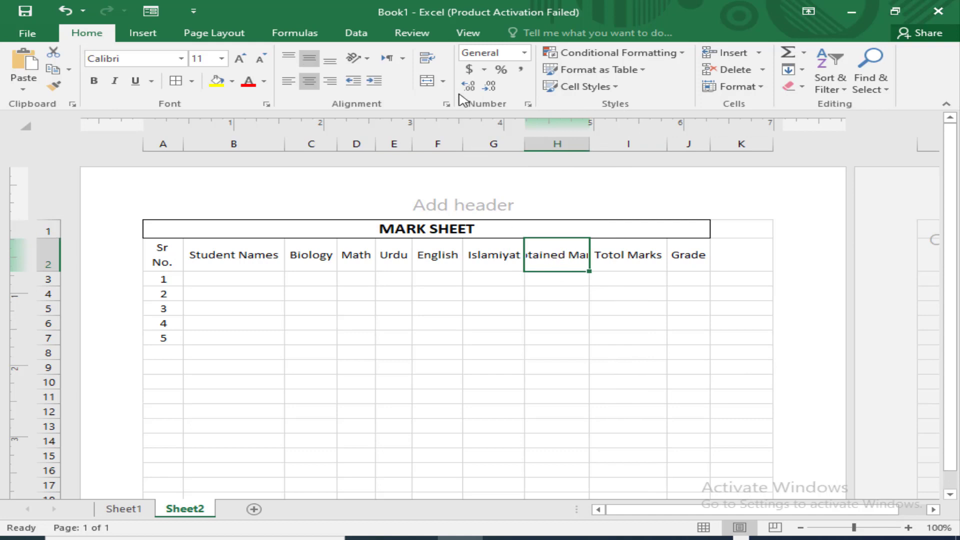
left_click(428, 59)
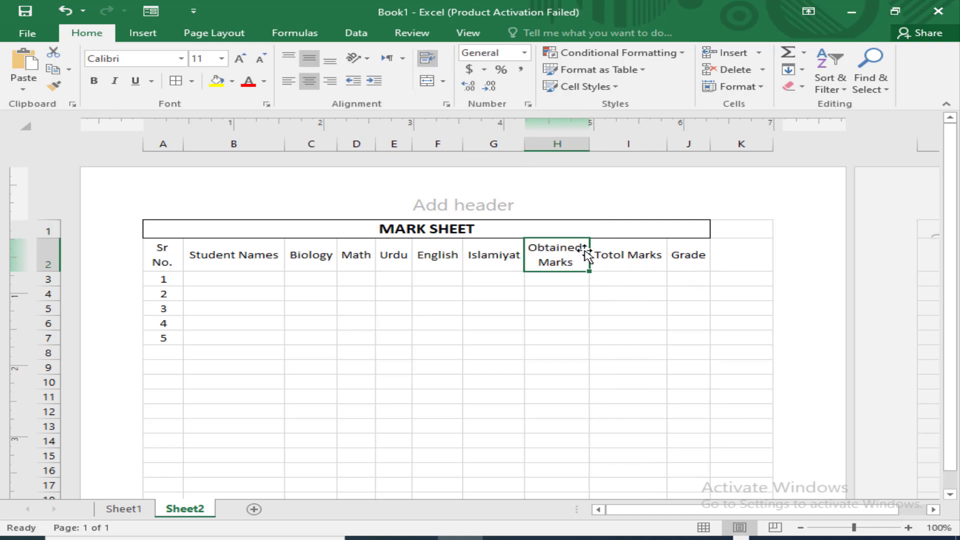
left_click(577, 305)
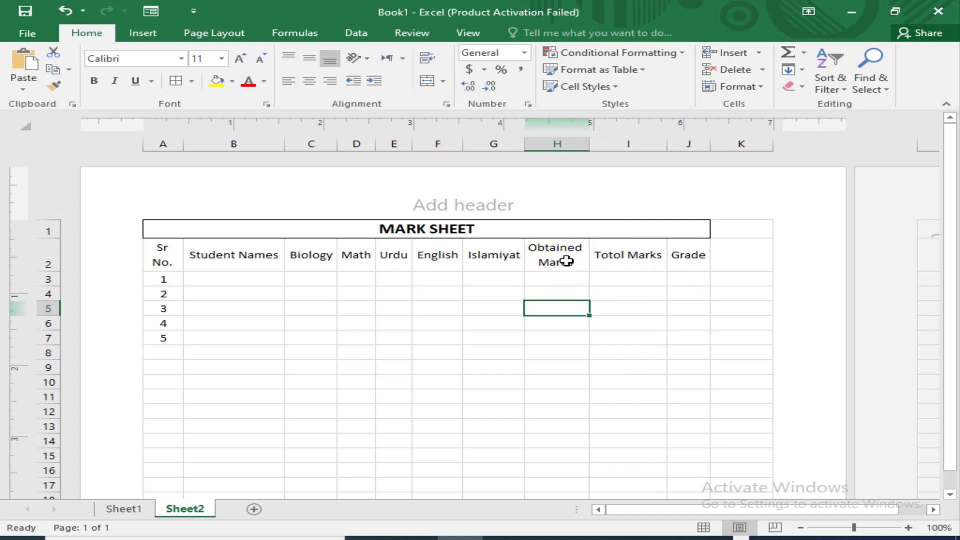
- Narrow column I and wrap the Totol Marks heading onto two lines
left_click(635, 253)
left_click_drag(665, 143, 646, 144)
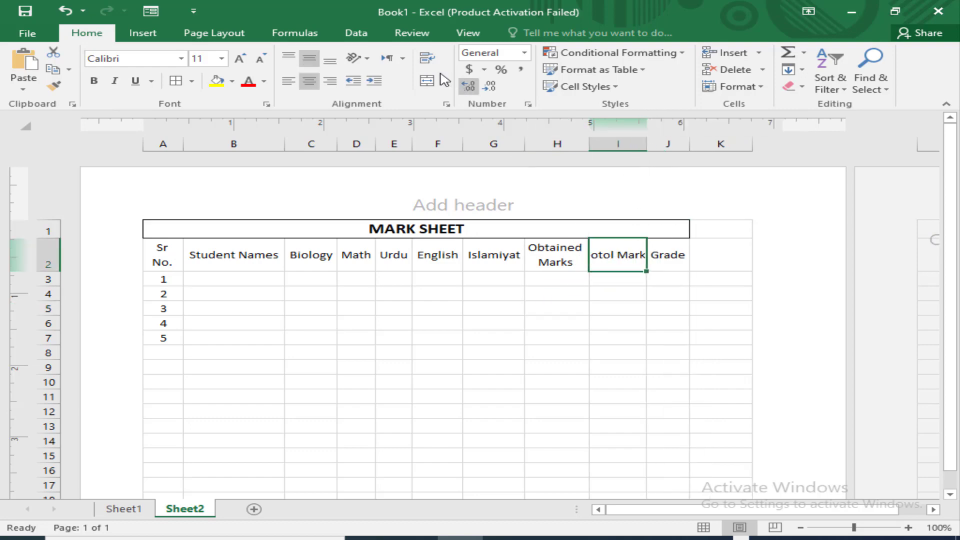
left_click(426, 59)
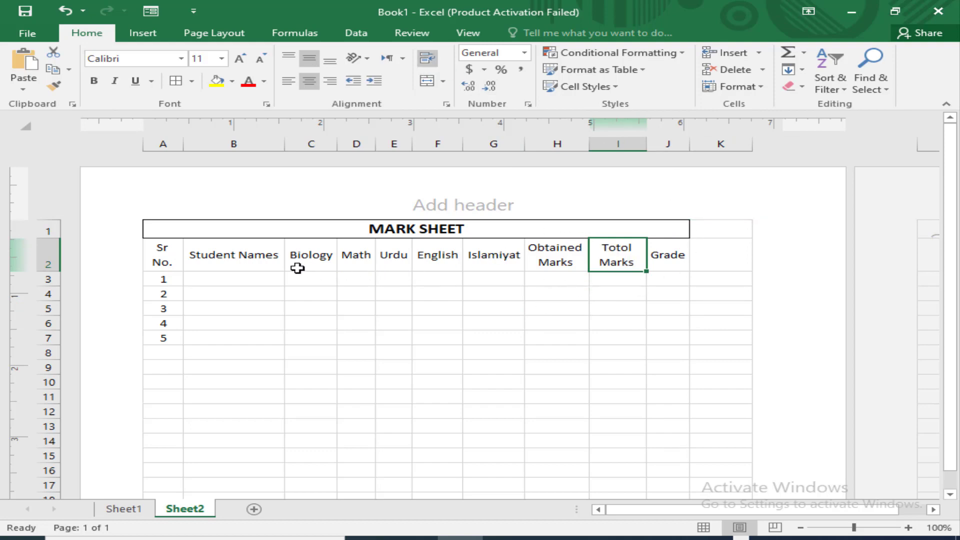
- Widen the Biology, Math, Urdu and Grade columns slightly to leave space around their headings
left_click(257, 260)
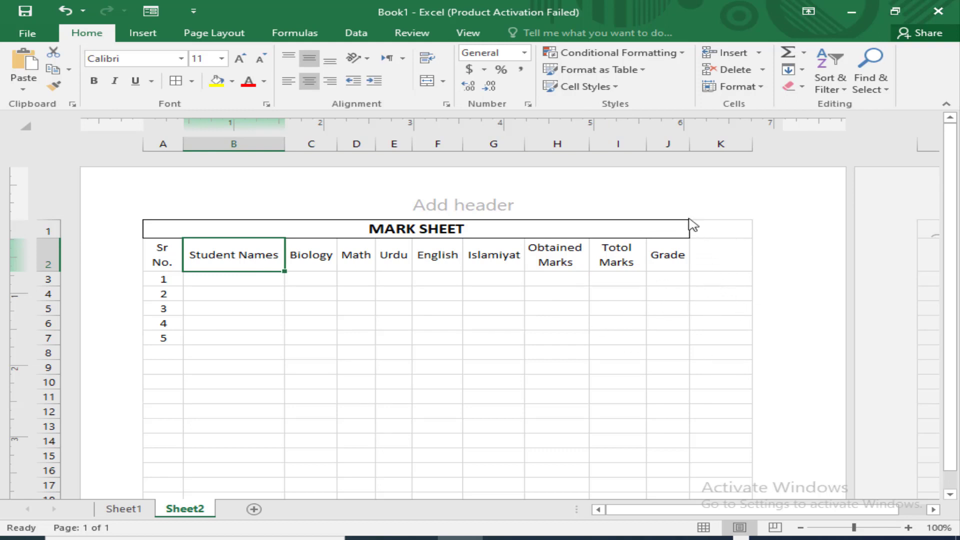
left_click_drag(685, 144, 691, 144)
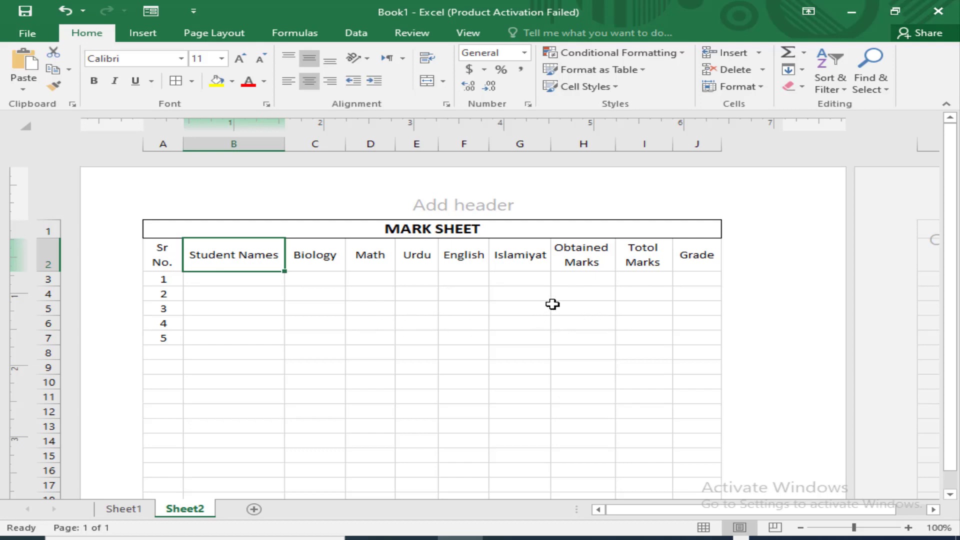
left_click(357, 260)
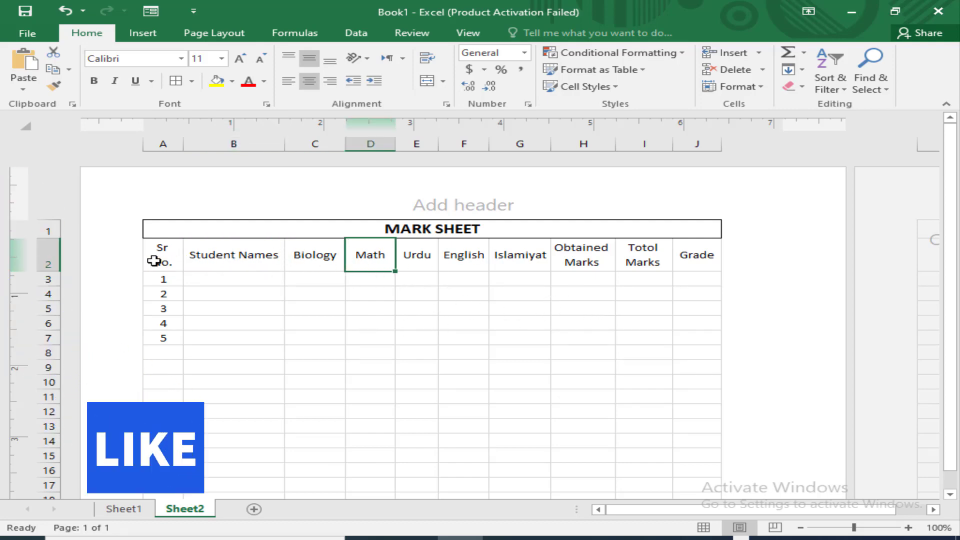
- Make all the column headings in A2 to J2 bold
left_click_drag(158, 260, 682, 256)
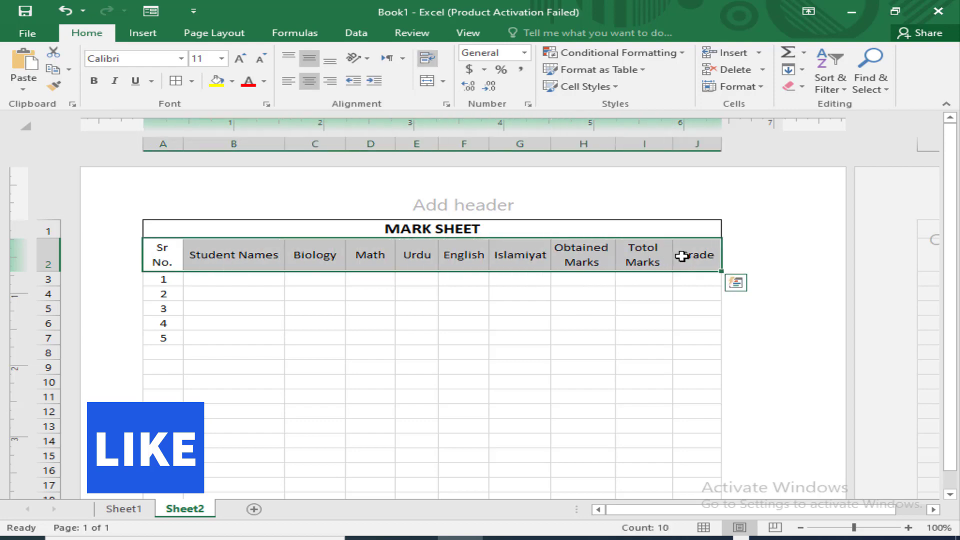
left_click(89, 82)
left_click(221, 320)
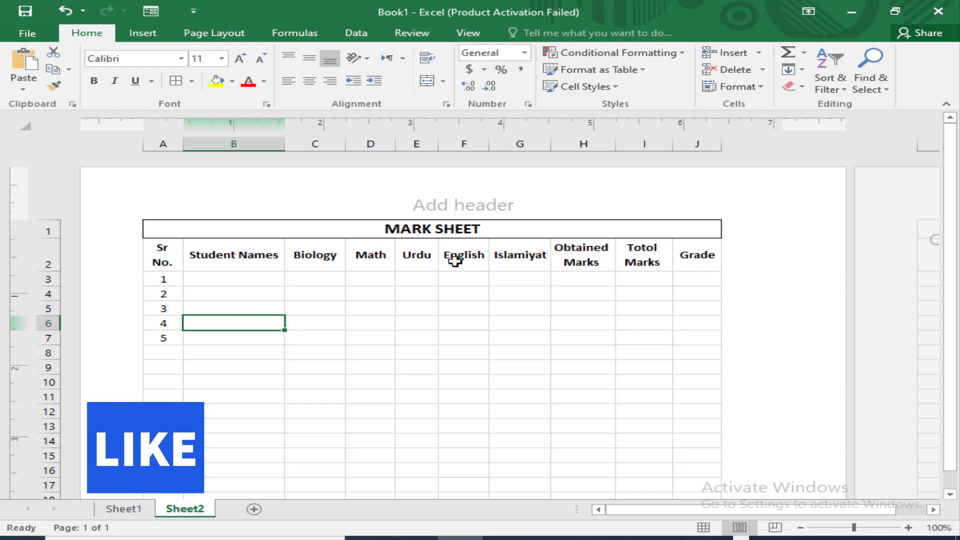
- Enter the five students' names in the Student Names column, from B3 to B7
left_click(233, 279)
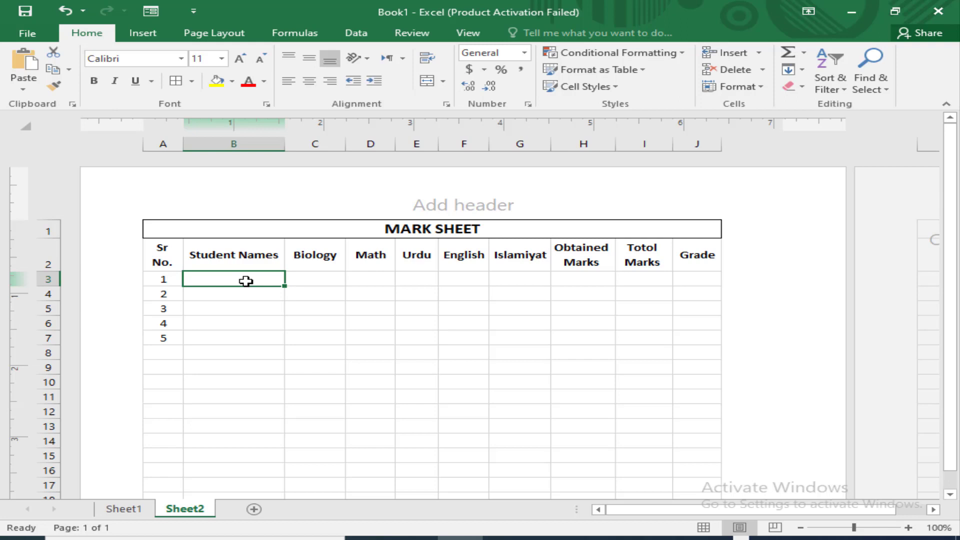
type("Ahmad")
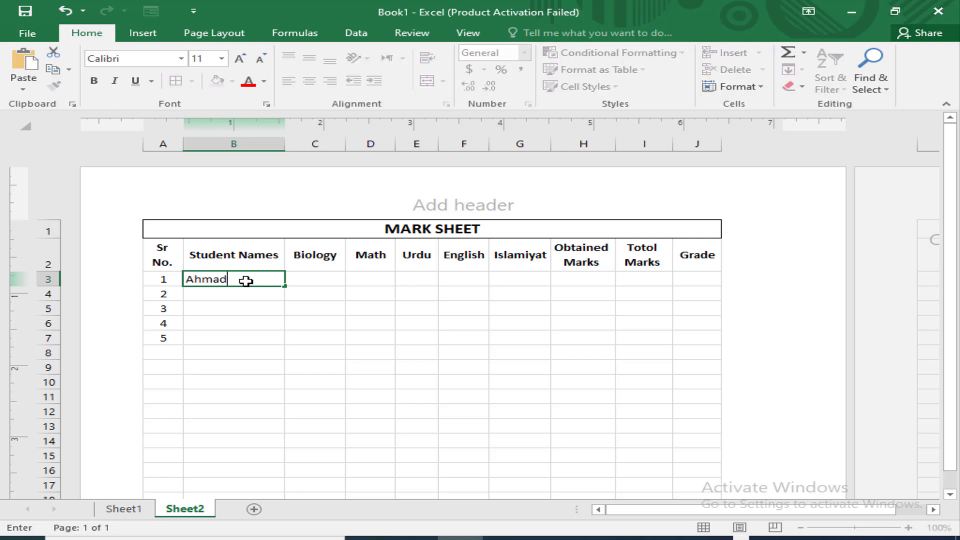
key("Return")
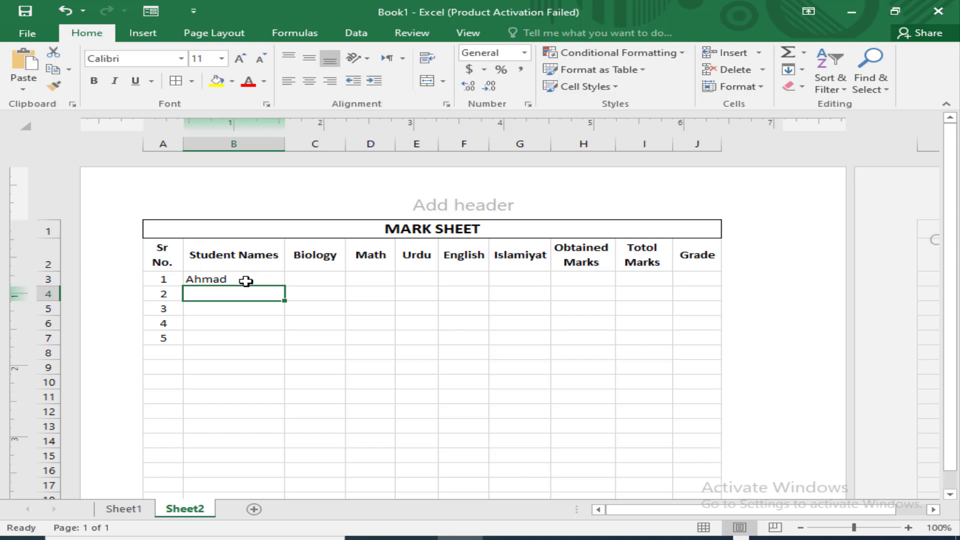
type("Nawazish")
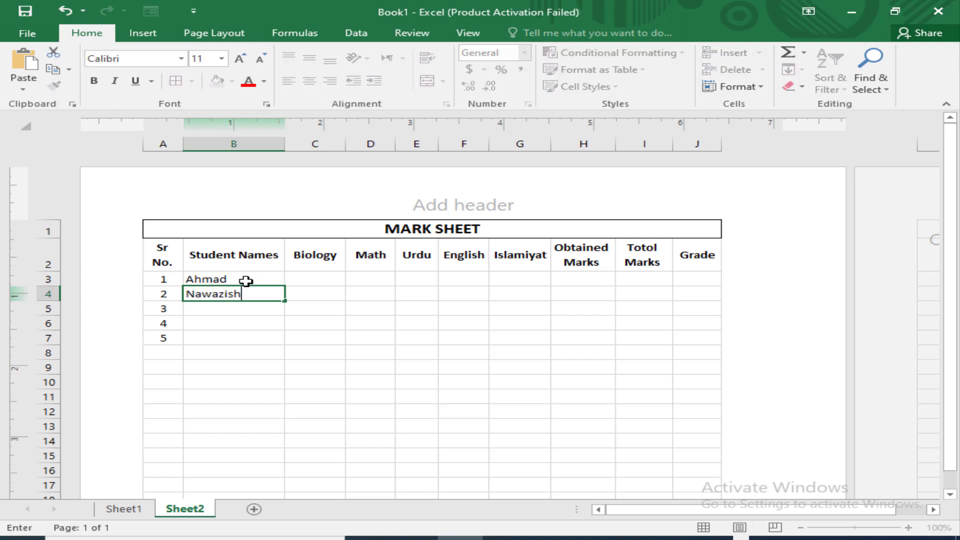
key("Return")
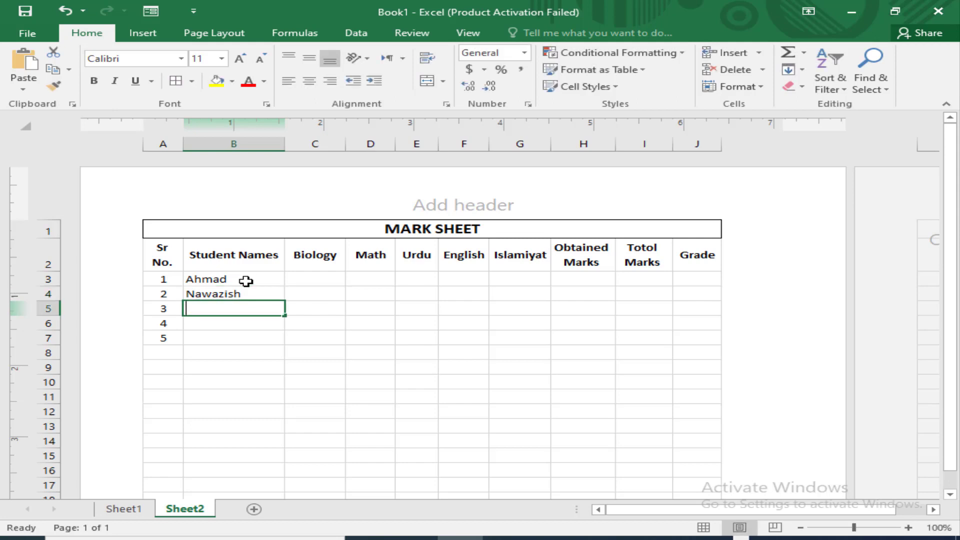
type("Amir")
key("Return")
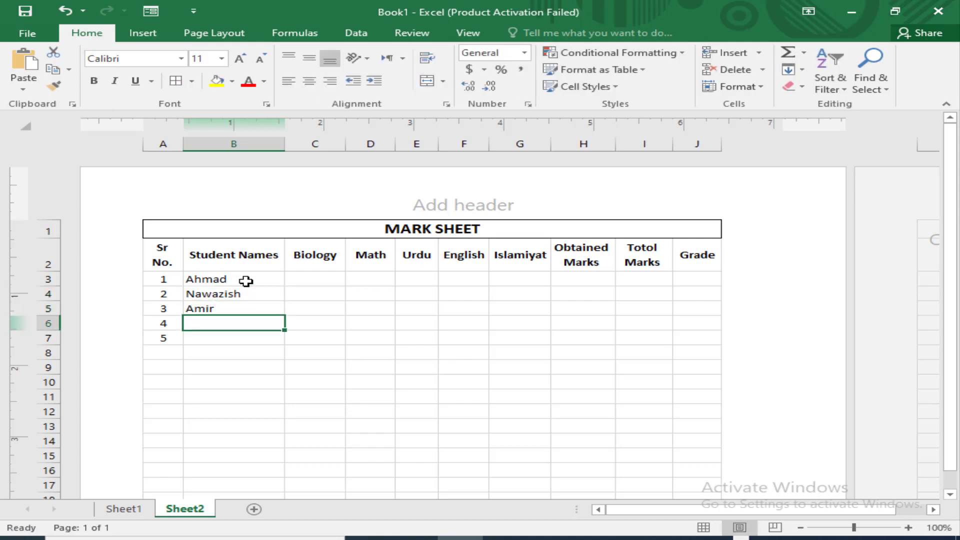
type("Shahid")
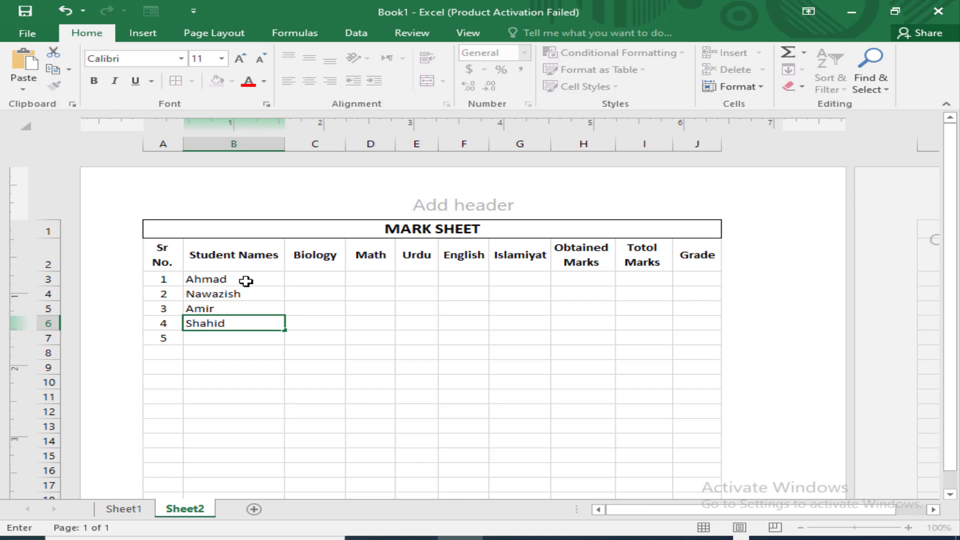
key("Return")
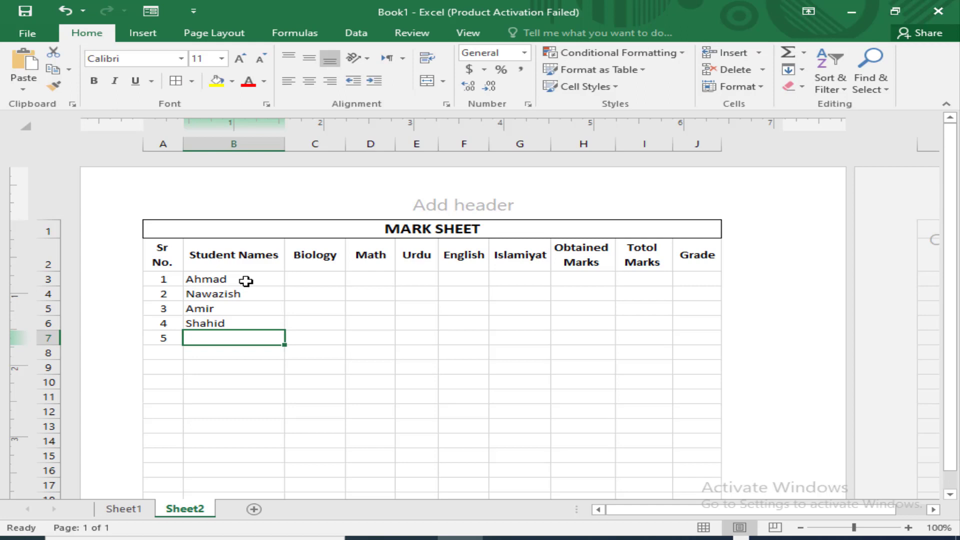
type("Ali")
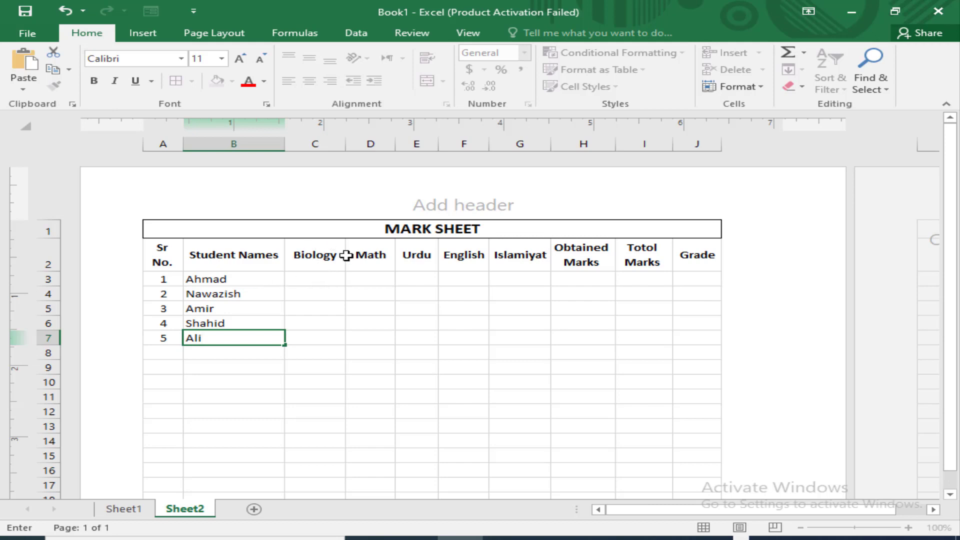
left_click(318, 276)
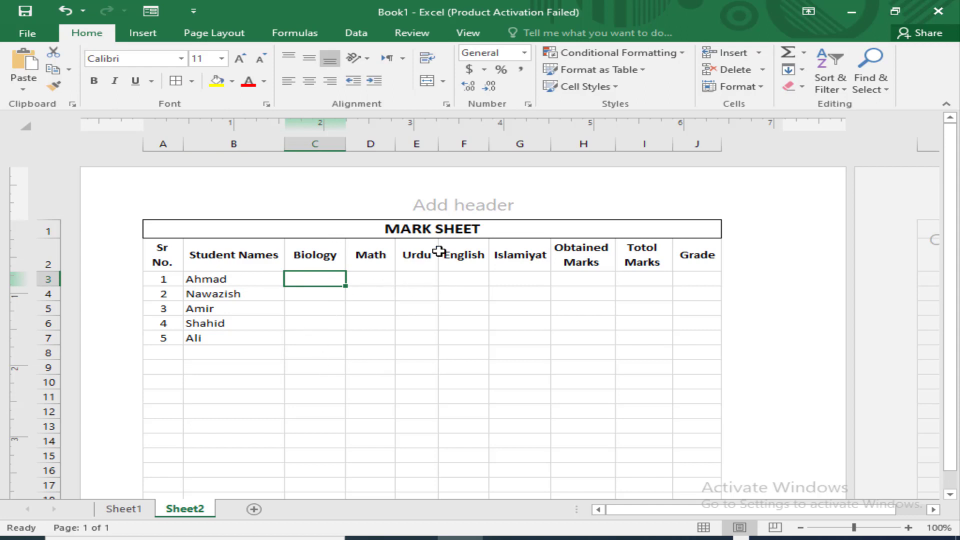
- Enter 50 as the total marks in I3 and fill it down to I7
left_click(650, 279)
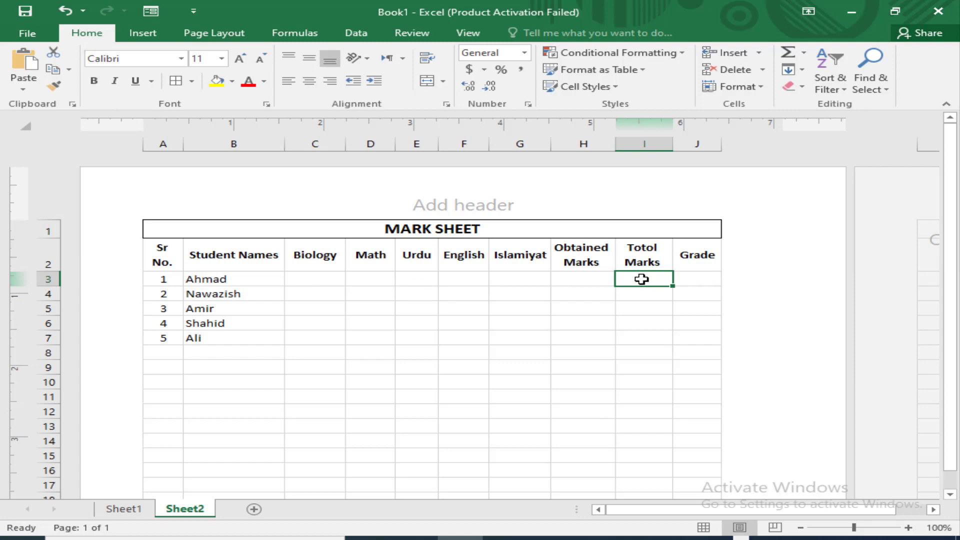
type("50")
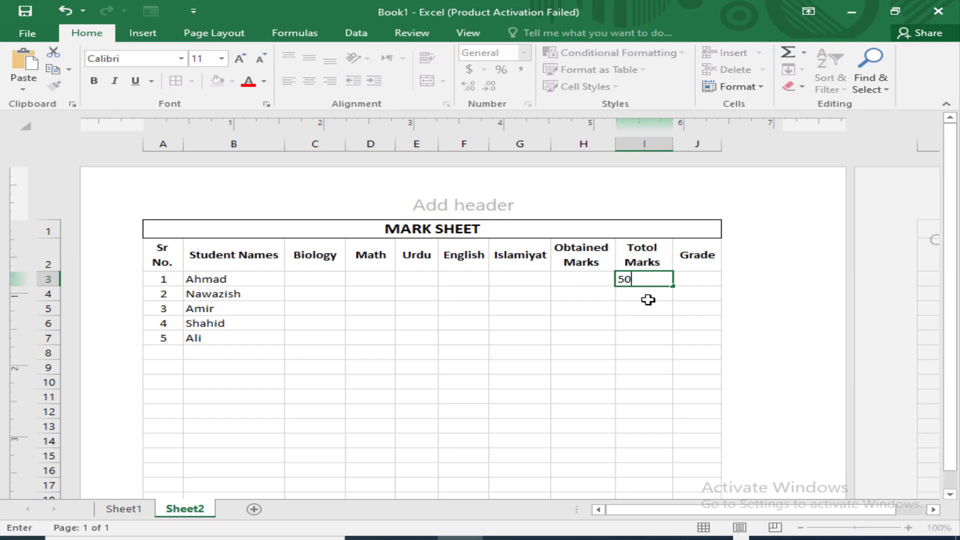
left_click(646, 303)
left_click(643, 281)
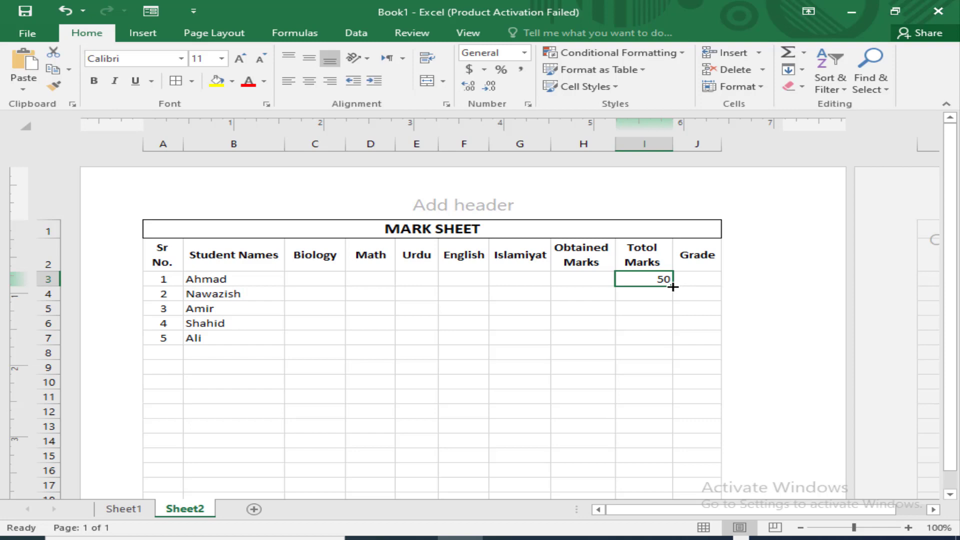
left_click_drag(673, 287, 673, 287)
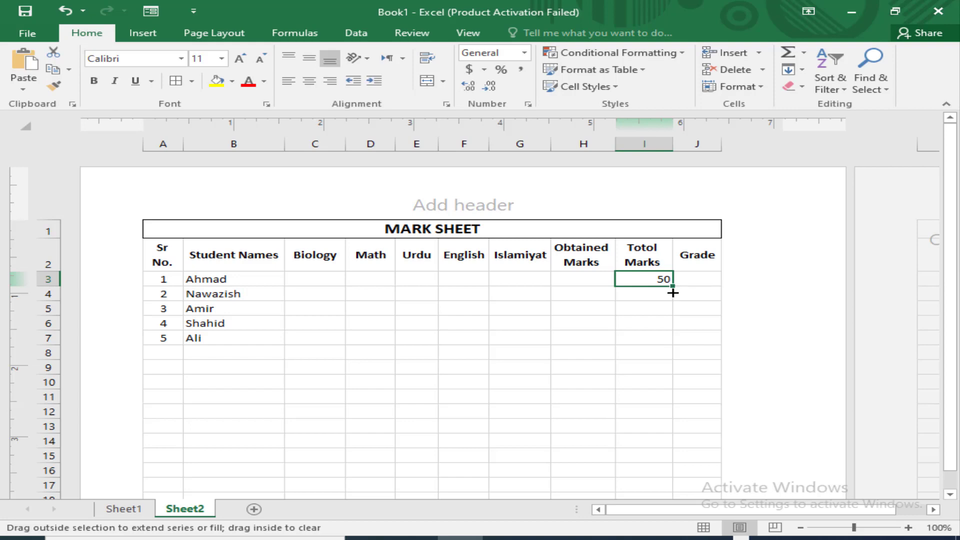
left_click_drag(673, 293, 667, 340)
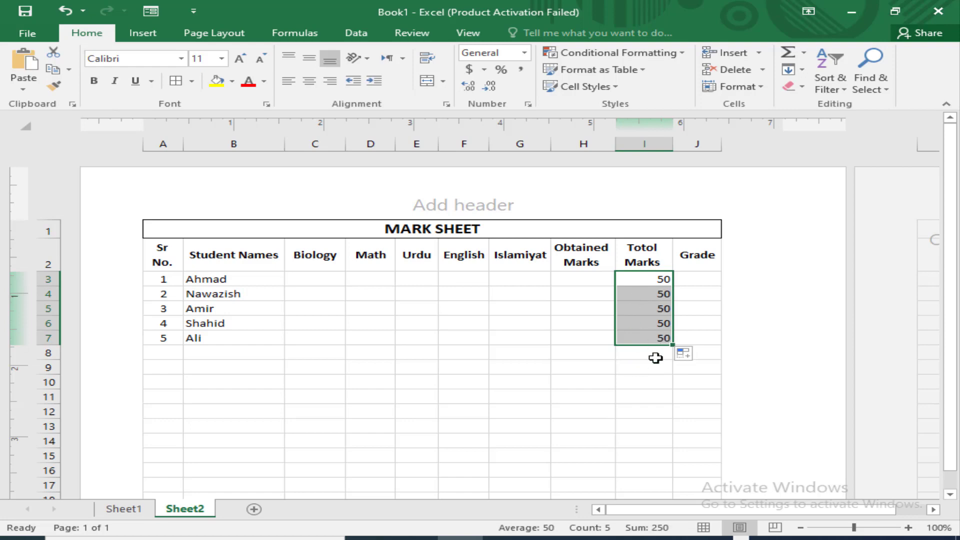
left_click(650, 376)
- Centre the total marks in I3 to I7 both vertically and horizontally
left_click(645, 279)
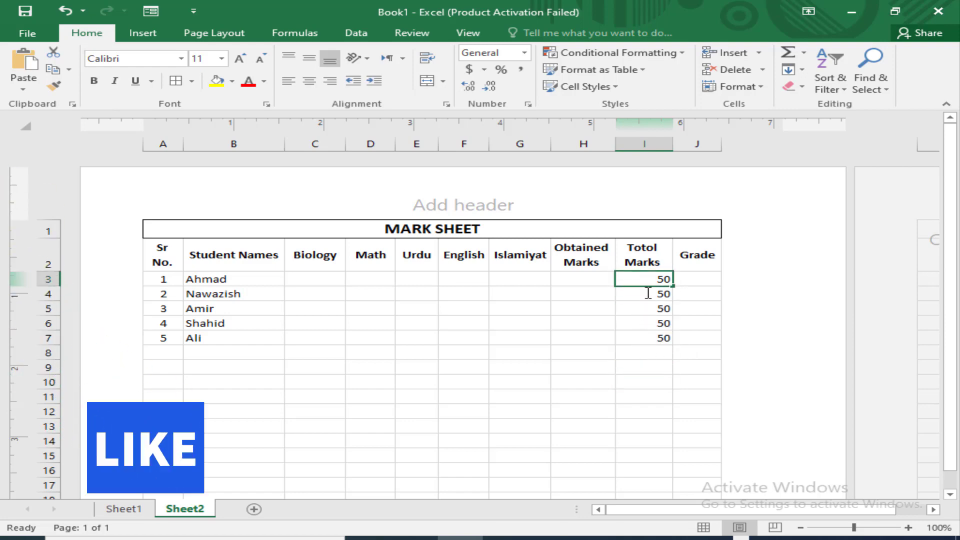
left_click(654, 394)
left_click_drag(642, 278, 649, 342)
left_click(309, 58)
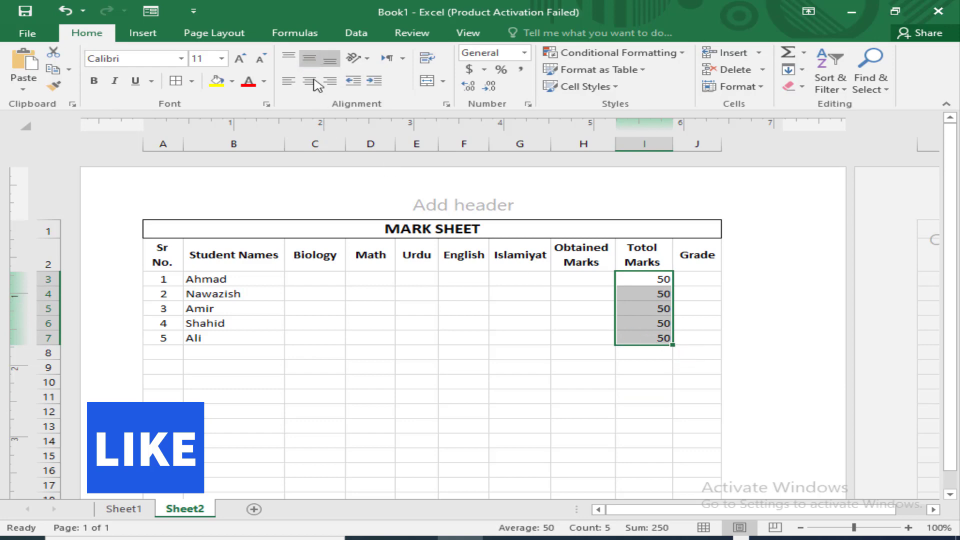
left_click(314, 82)
left_click(585, 366)
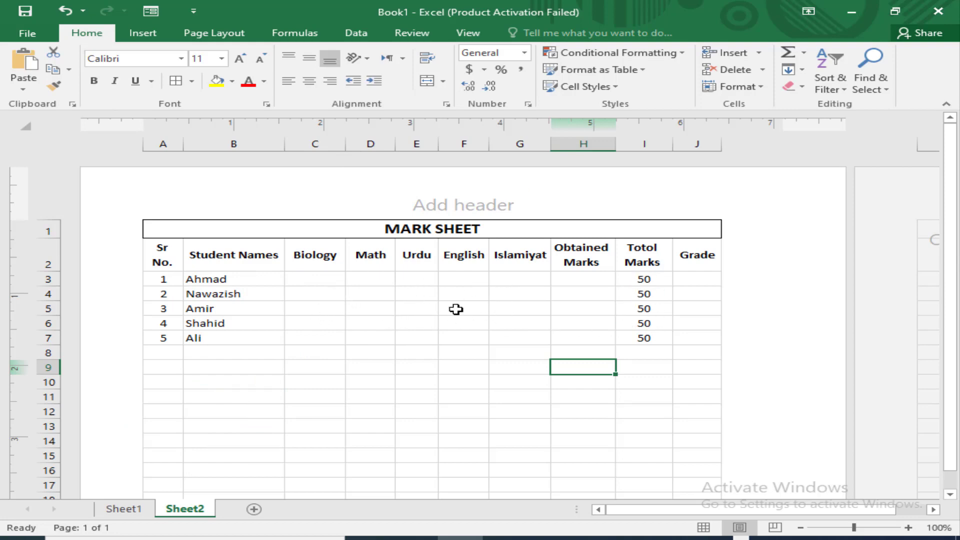
- Paste the copied subject marks into C3 to G7, from Biology through Islamiyat
left_click(320, 278)
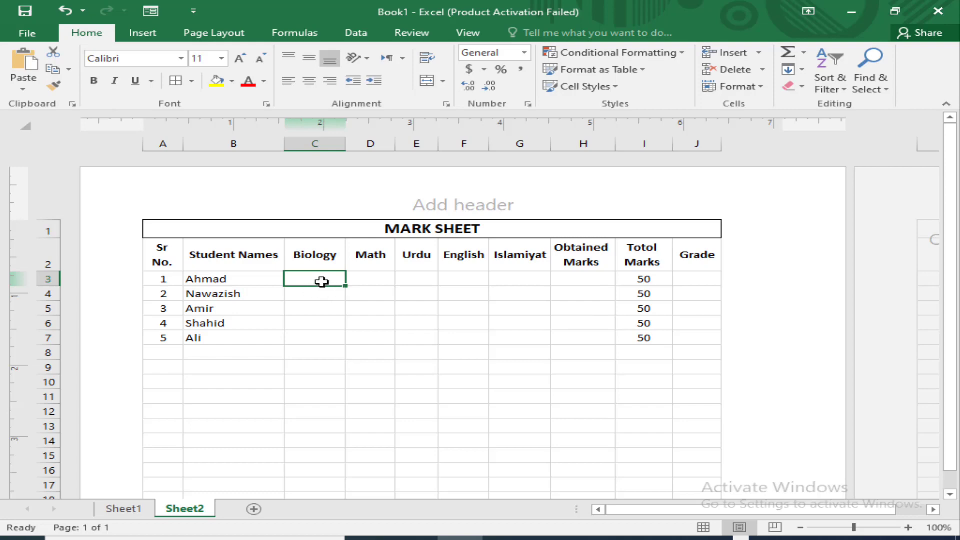
key("ctrl+v")
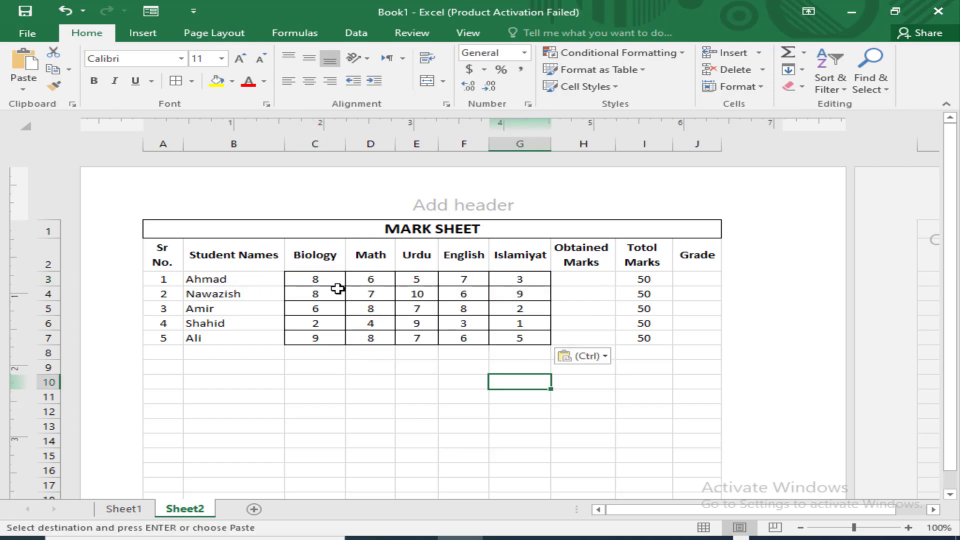
left_click(317, 279)
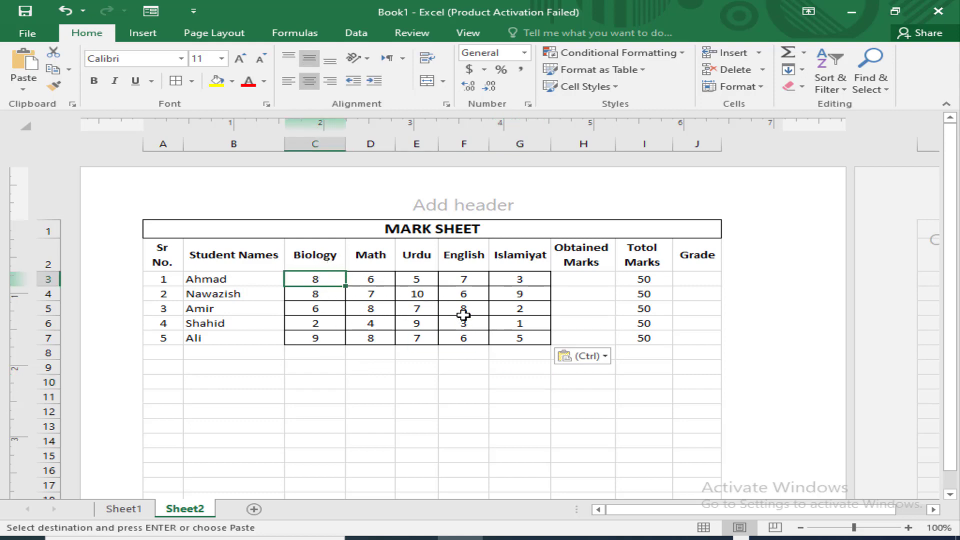
left_click(414, 296)
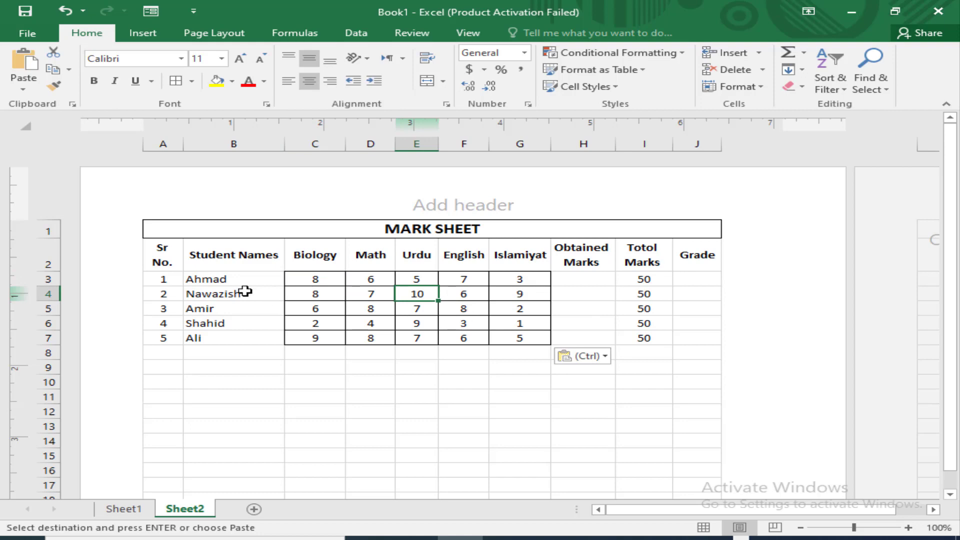
- Apply all borders to the mark table from A2 to J7
left_click(166, 279)
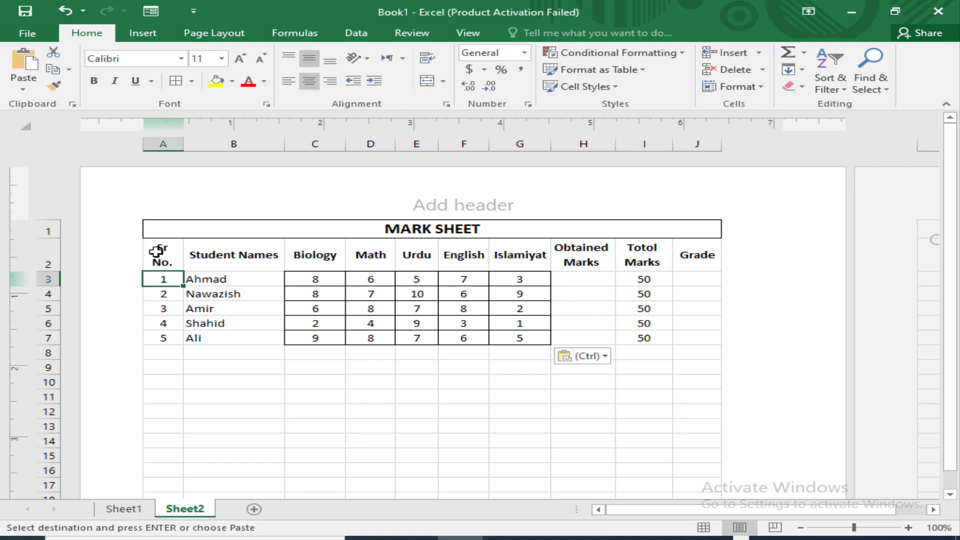
left_click_drag(156, 250, 688, 341)
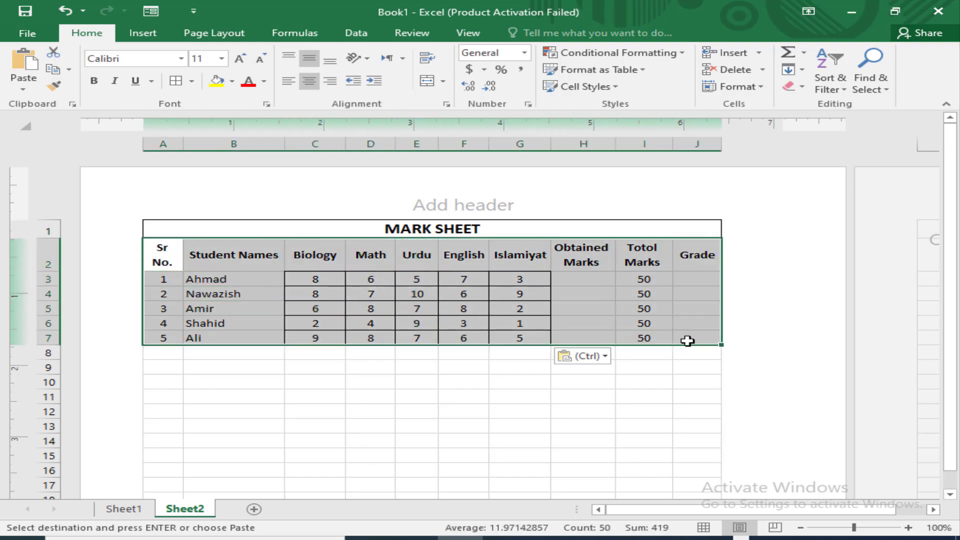
left_click(176, 81)
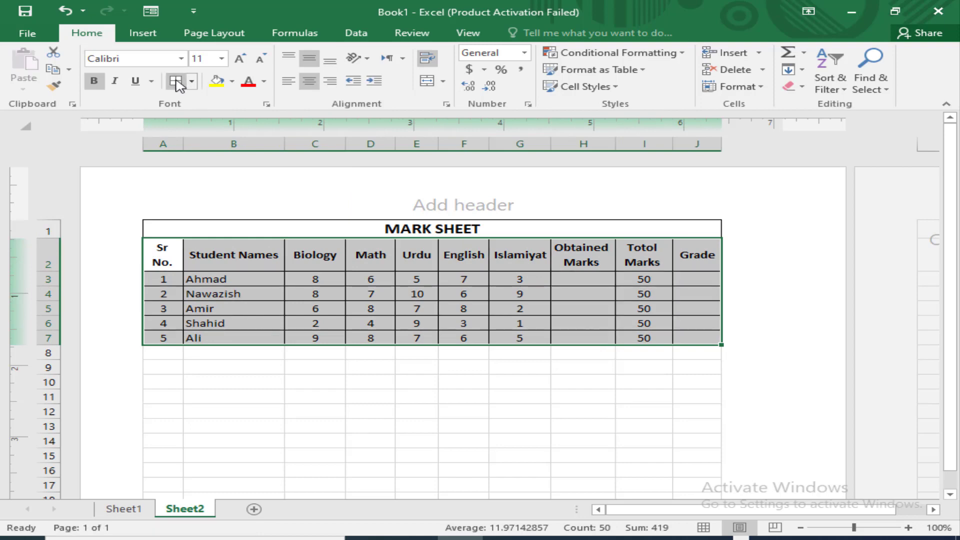
left_click(500, 382)
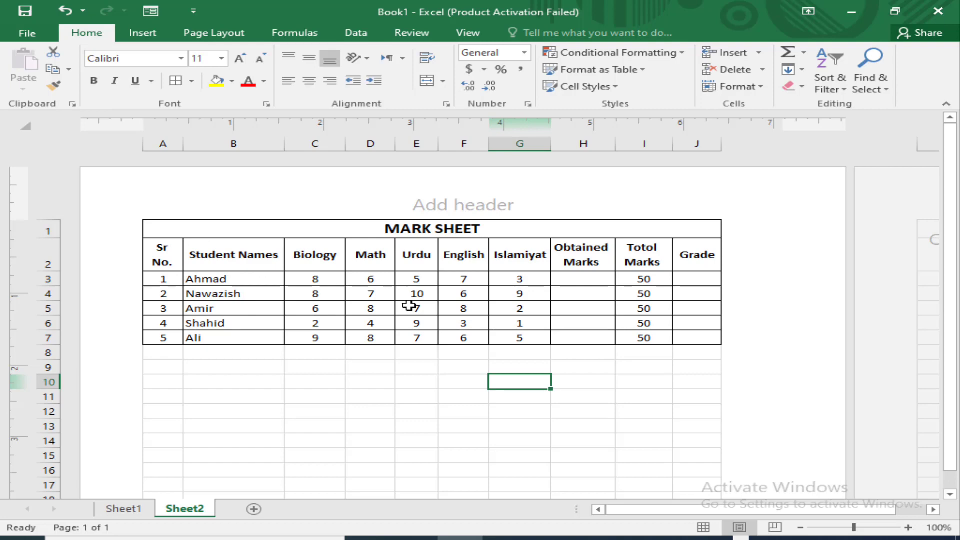
- Enter the formula =SUM(C3:G3) in H3 to total the first student's marks from Biology through Islamiyat
left_click(593, 280)
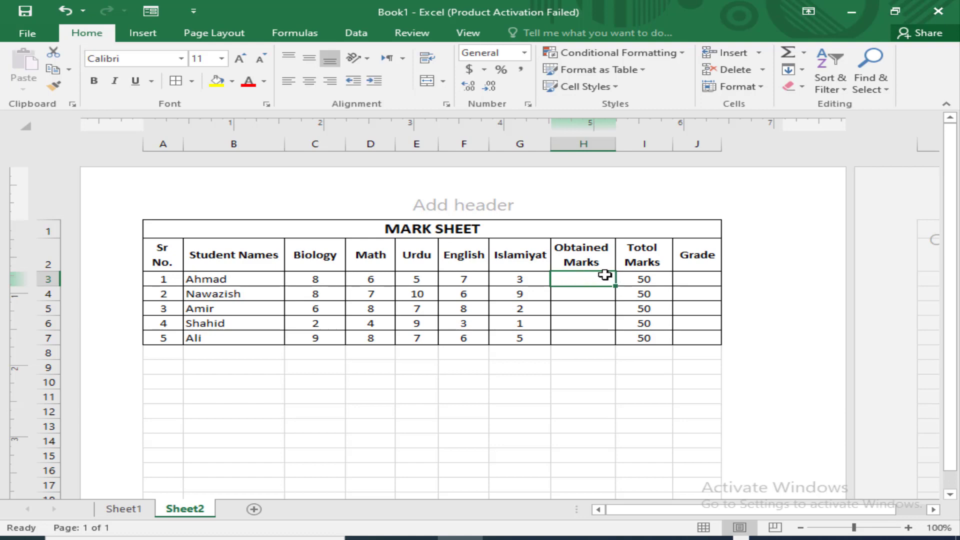
double_click(585, 280)
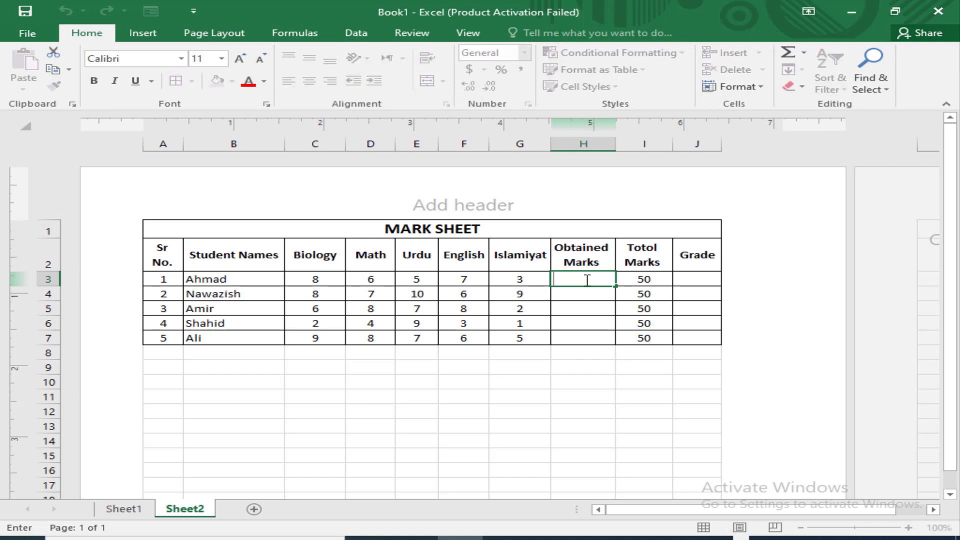
type("=")
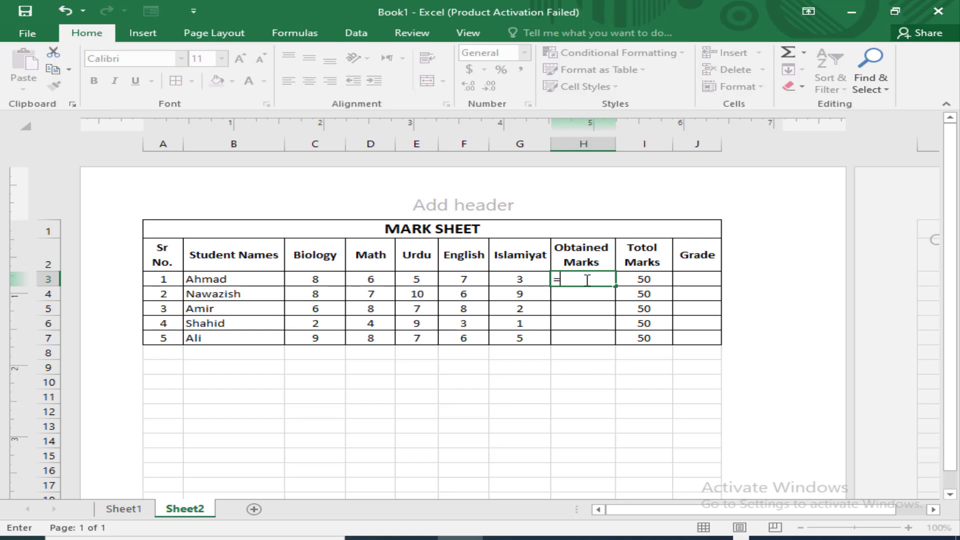
type("sum")
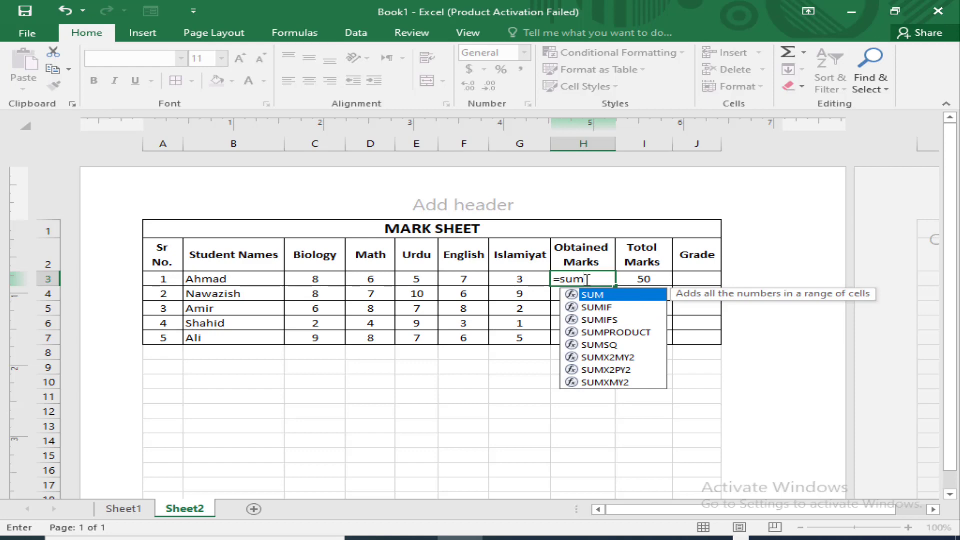
type("(")
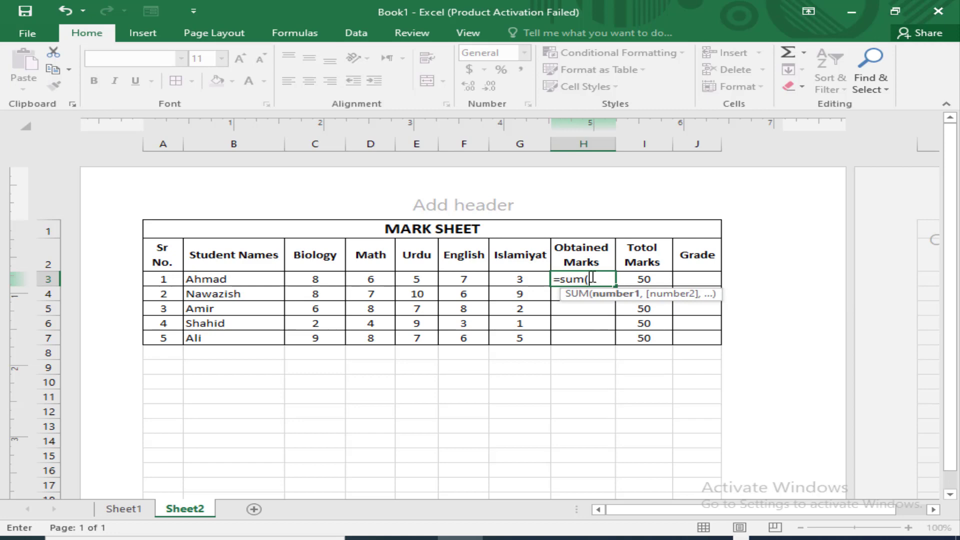
left_click(303, 279)
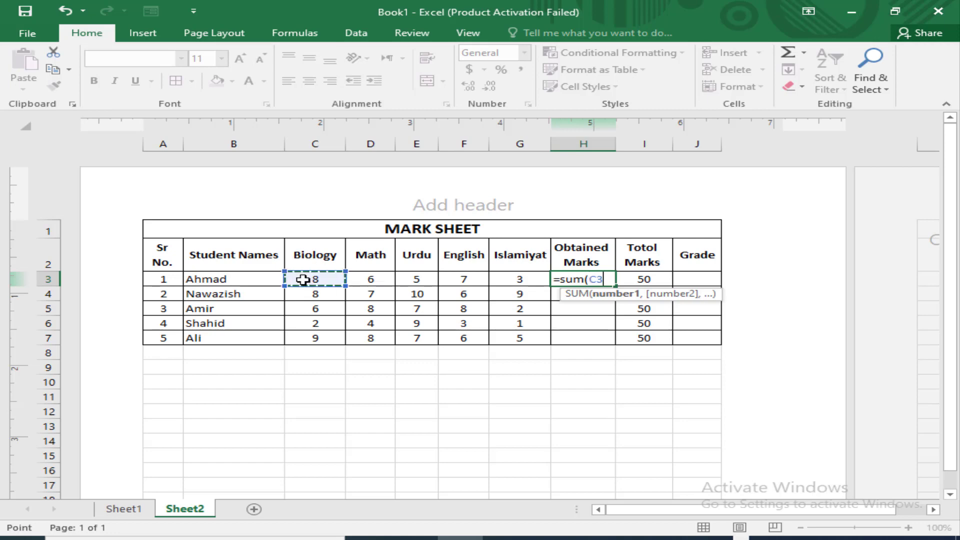
left_click_drag(303, 280, 501, 278)
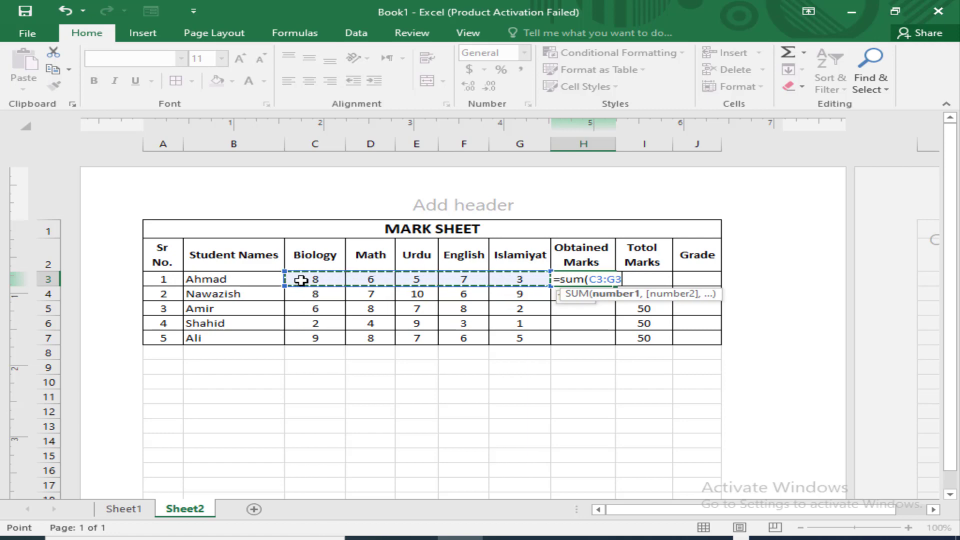
left_click(331, 280)
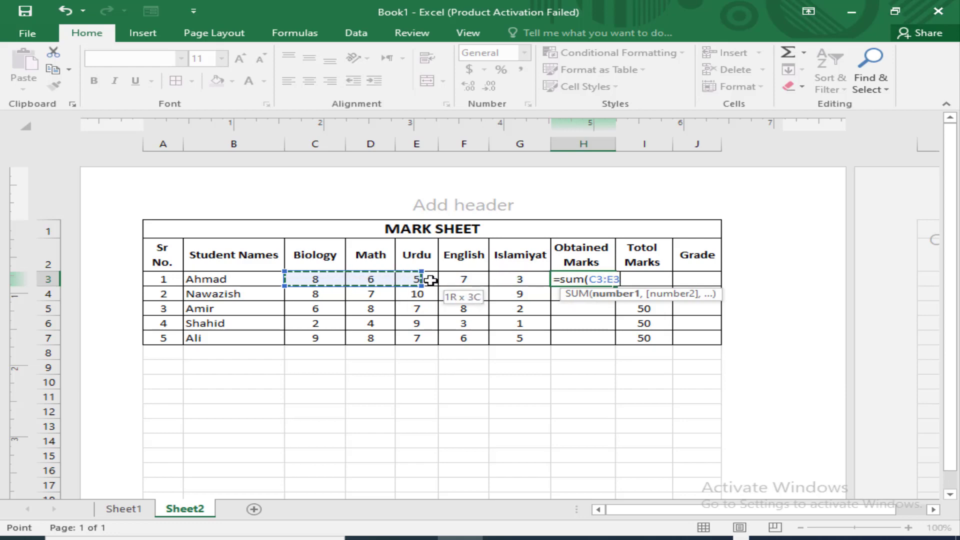
left_click_drag(430, 280, 502, 275)
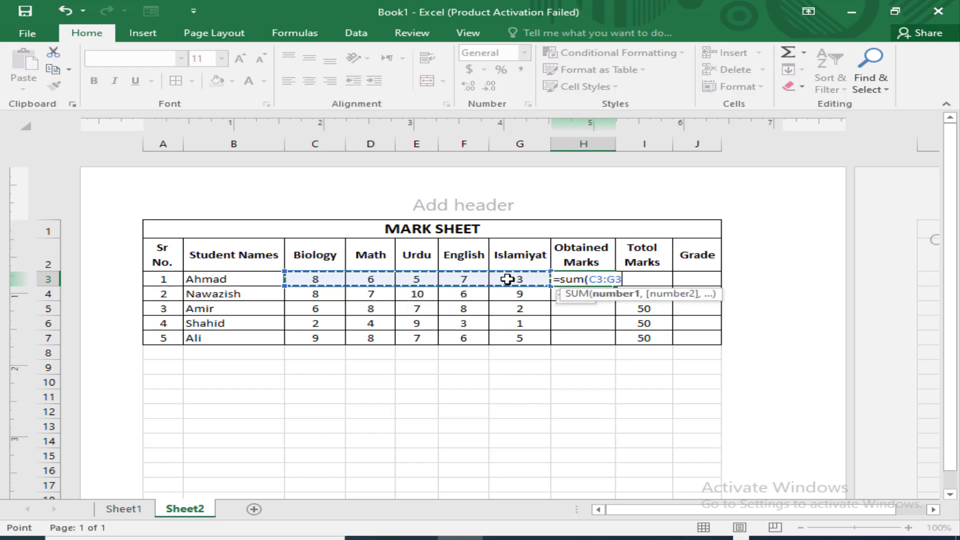
type(")")
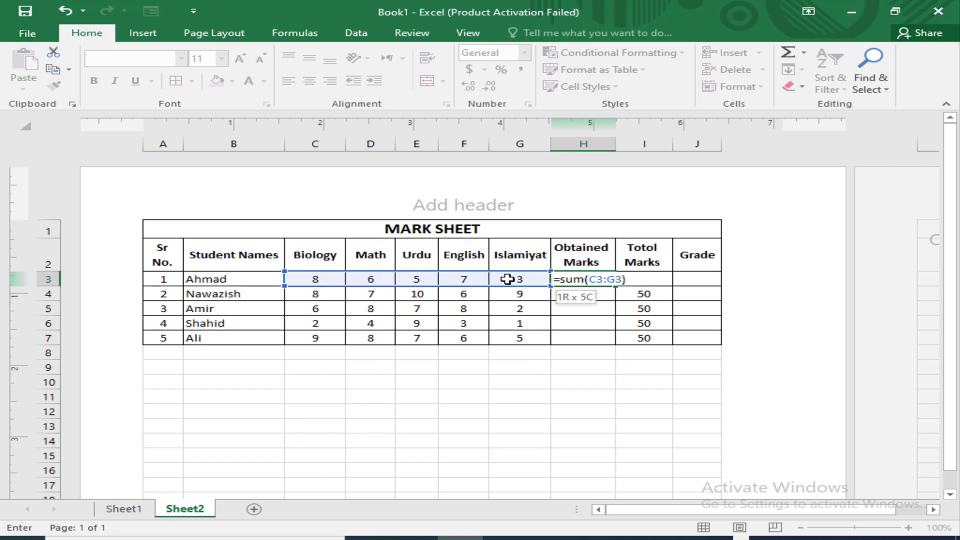
key("Return")
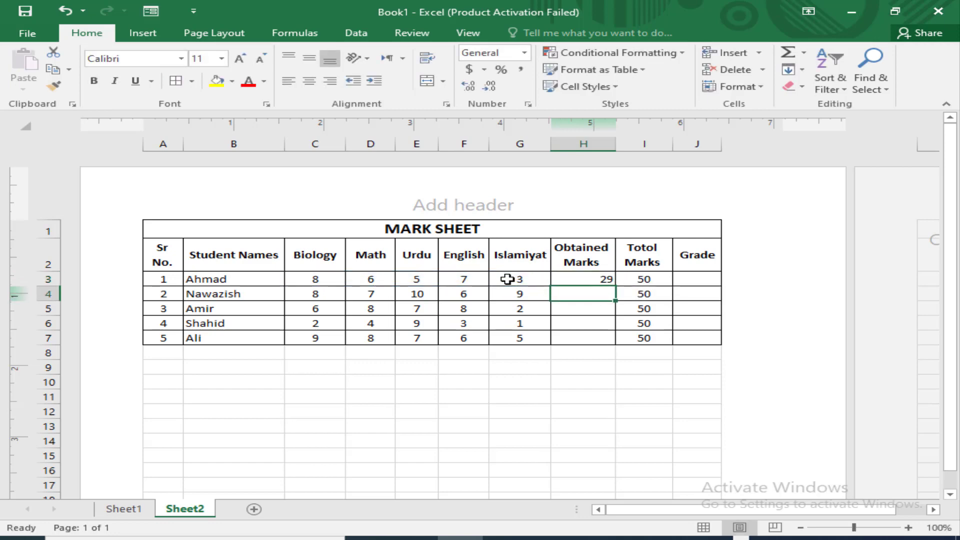
- Show the formula bar and inspect the sum formula of H3 in it
left_click(581, 318)
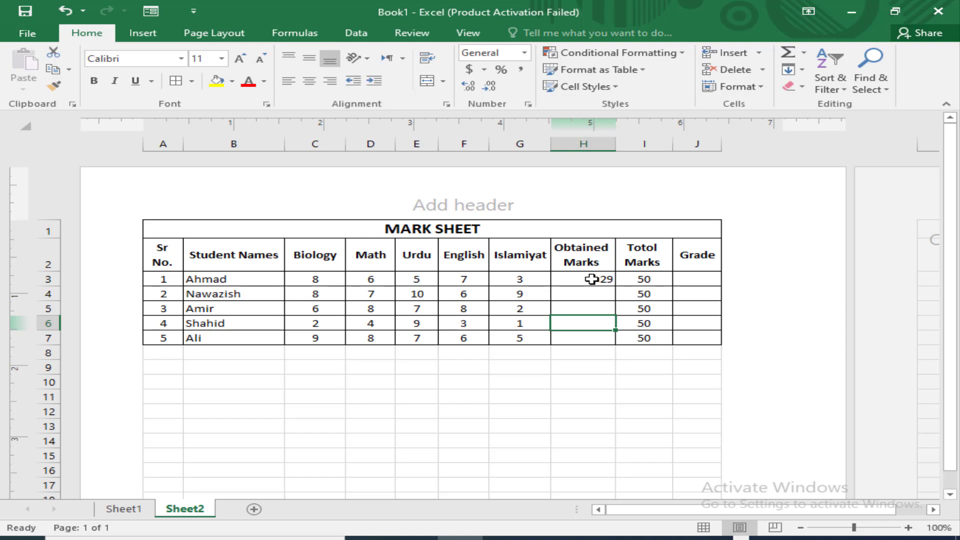
left_click(591, 280)
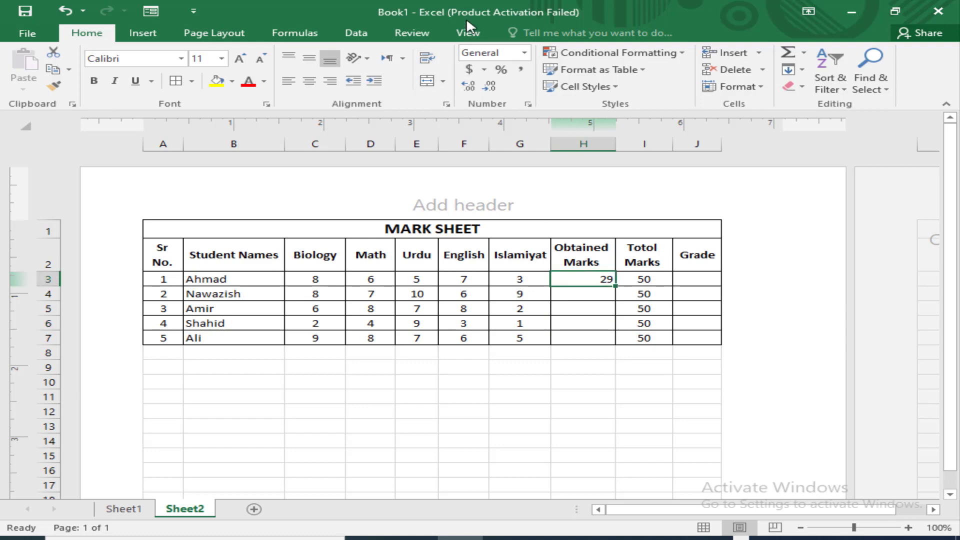
left_click(472, 34)
left_click(330, 59)
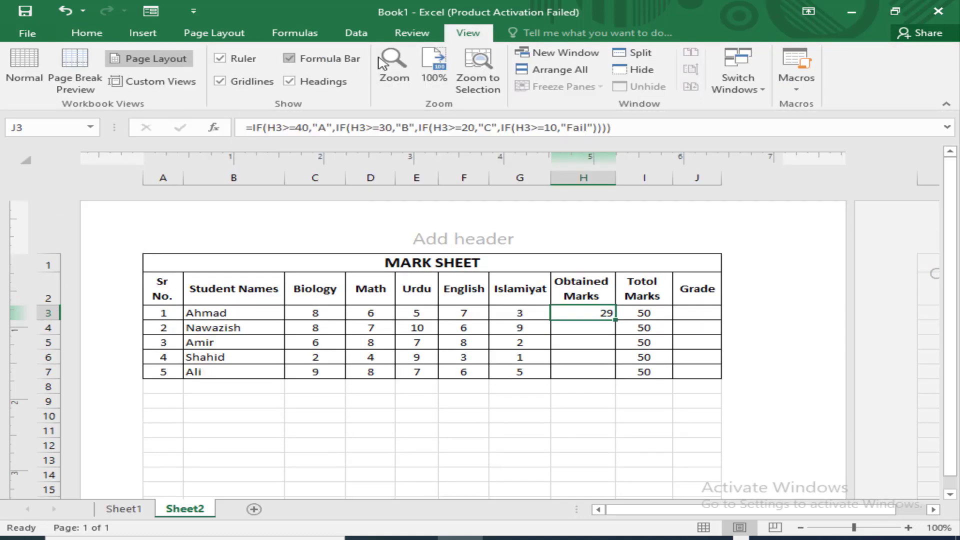
left_click(87, 34)
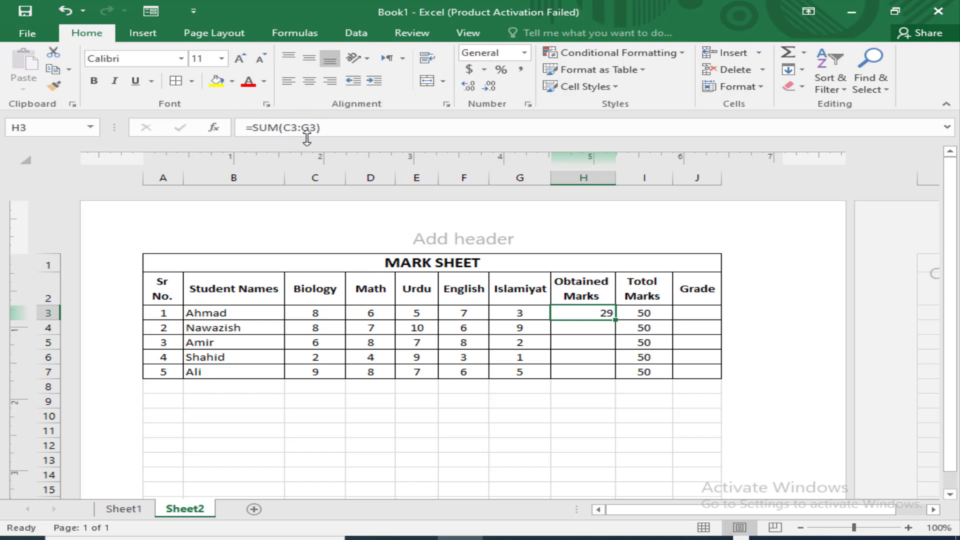
left_click_drag(247, 127, 349, 127)
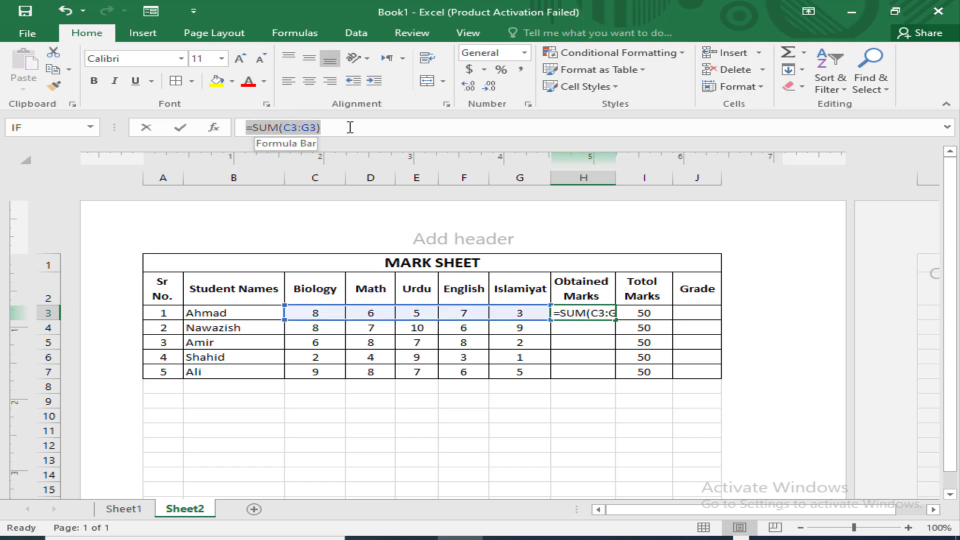
left_click(352, 128)
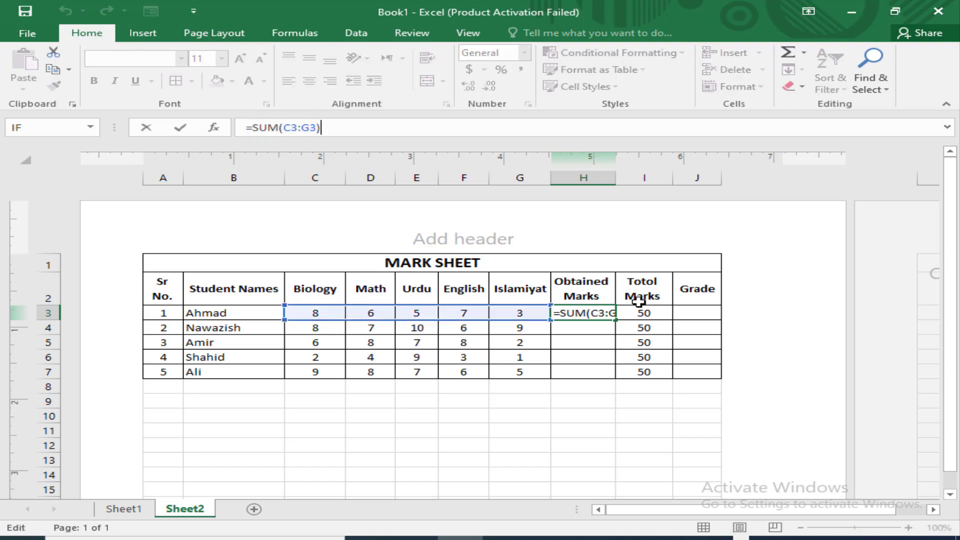
left_click(592, 328)
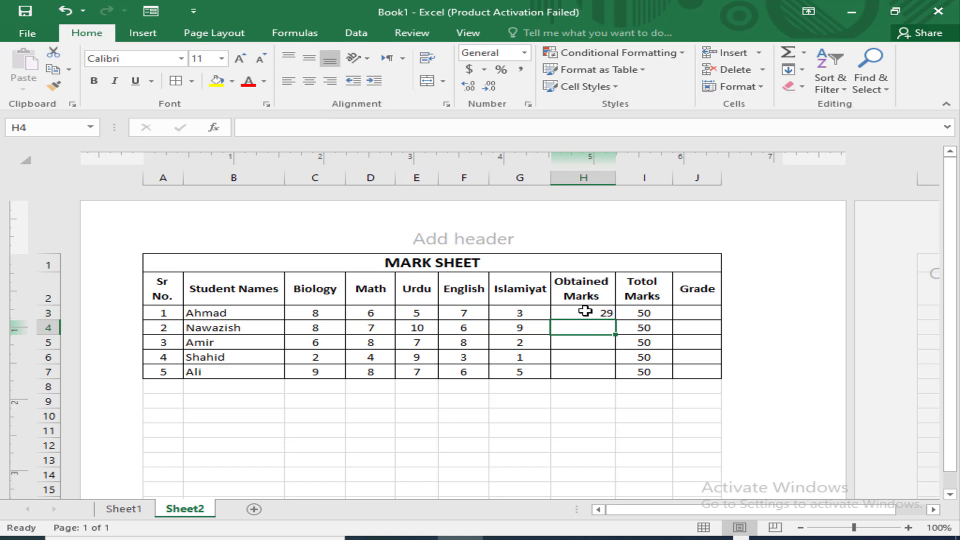
left_click(647, 313)
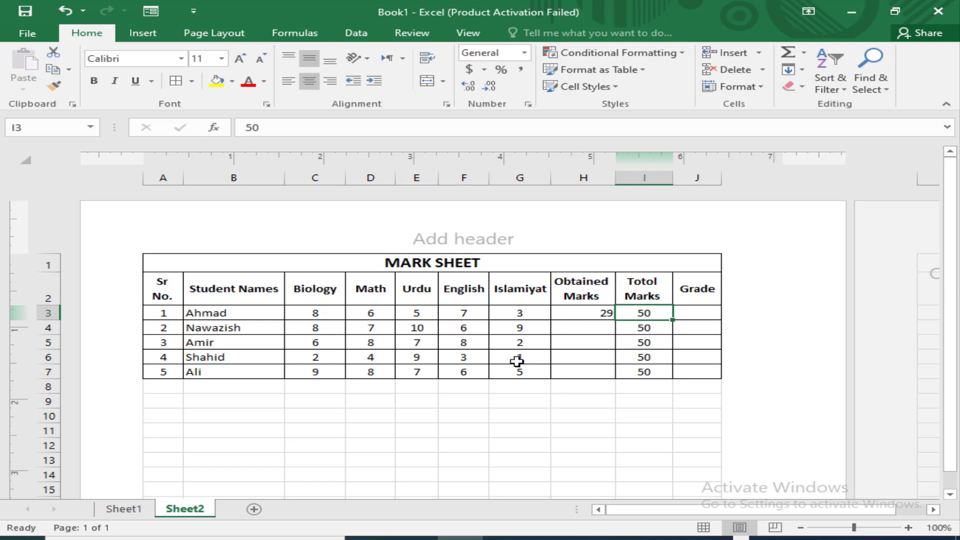
left_click(582, 329)
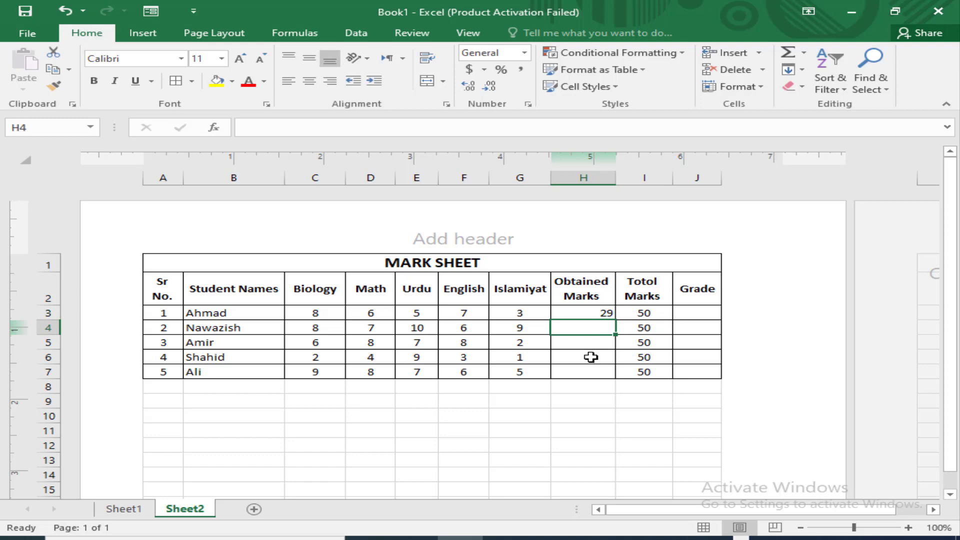
left_click(586, 315)
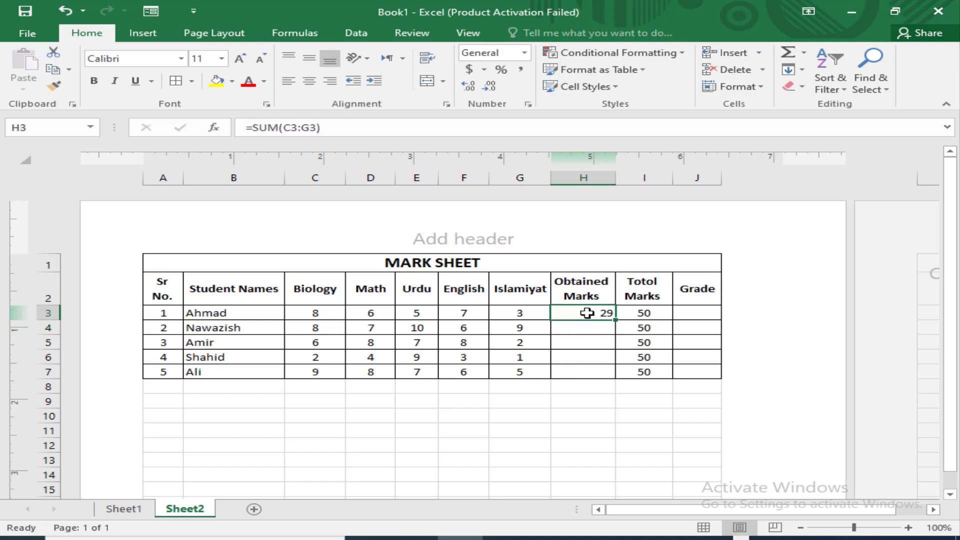
left_click(475, 336)
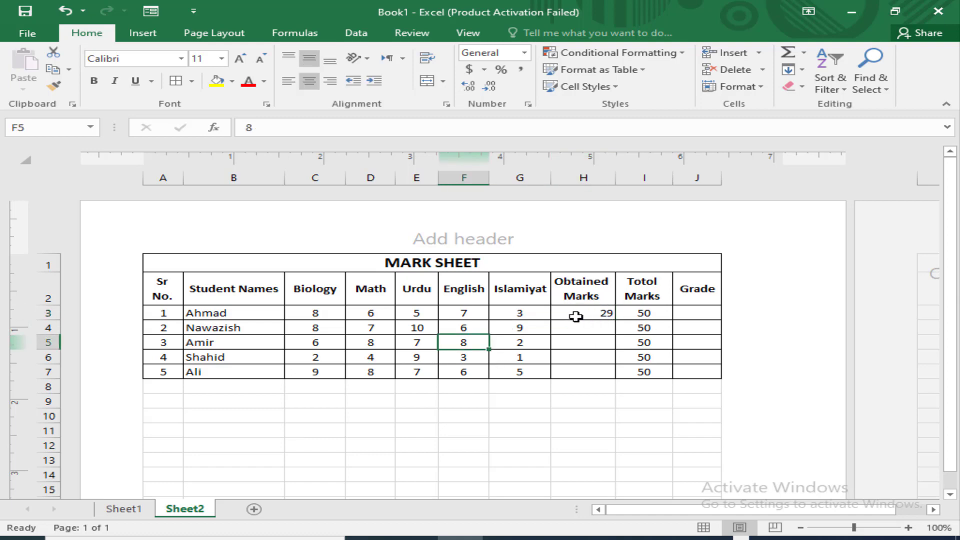
- Fill the sum formula from H3 down to H7 and check the copied formulas in the Obtained Marks column
left_click(576, 314)
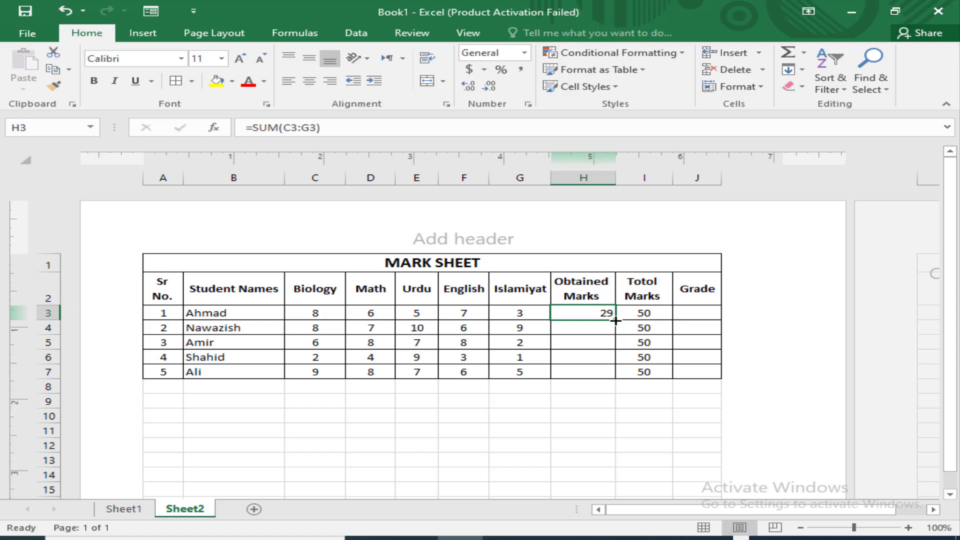
left_click_drag(615, 321, 620, 376)
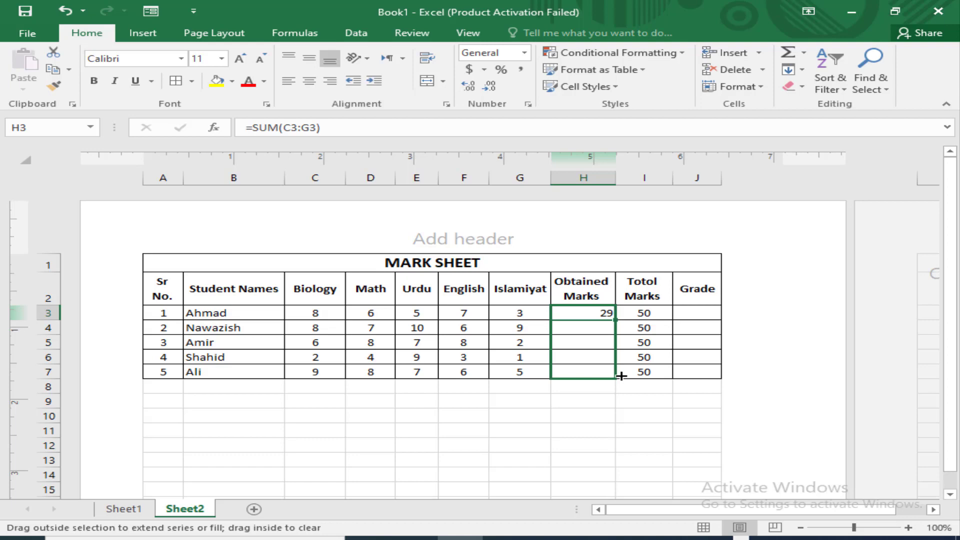
left_click_drag(620, 376, 618, 375)
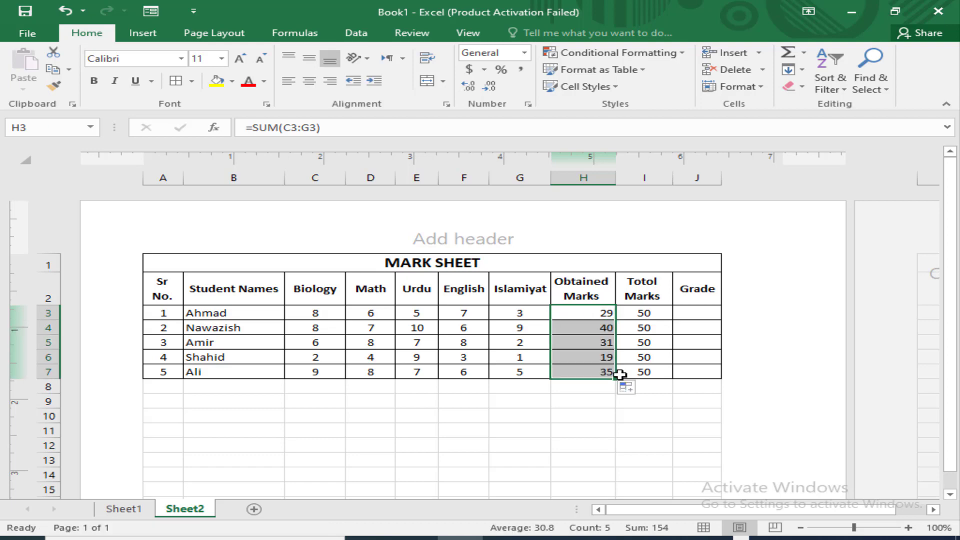
left_click(584, 411)
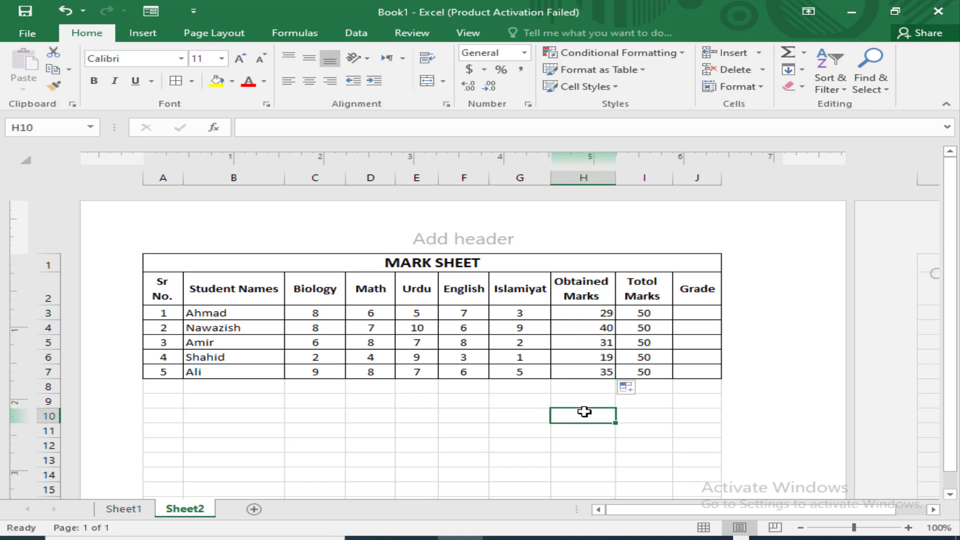
left_click(580, 327)
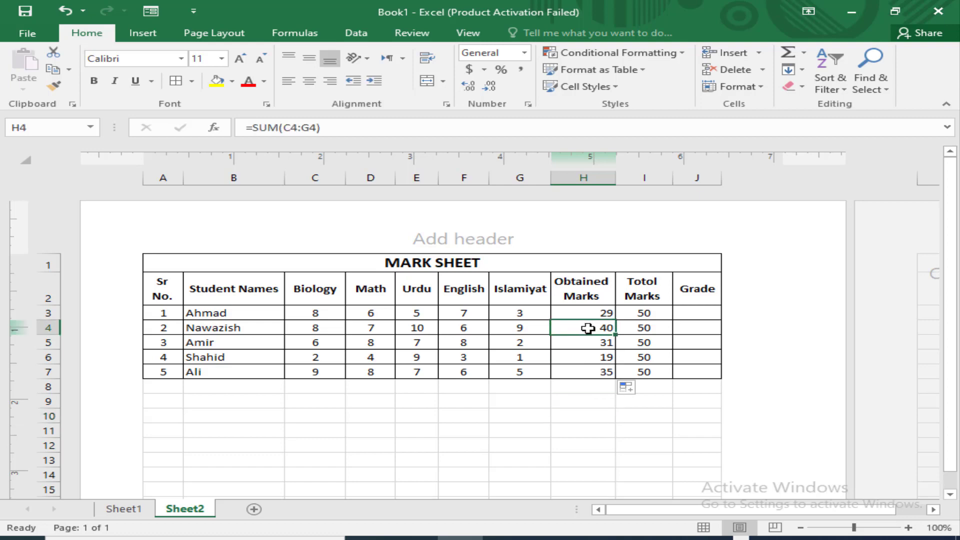
left_click(597, 356)
left_click(598, 371)
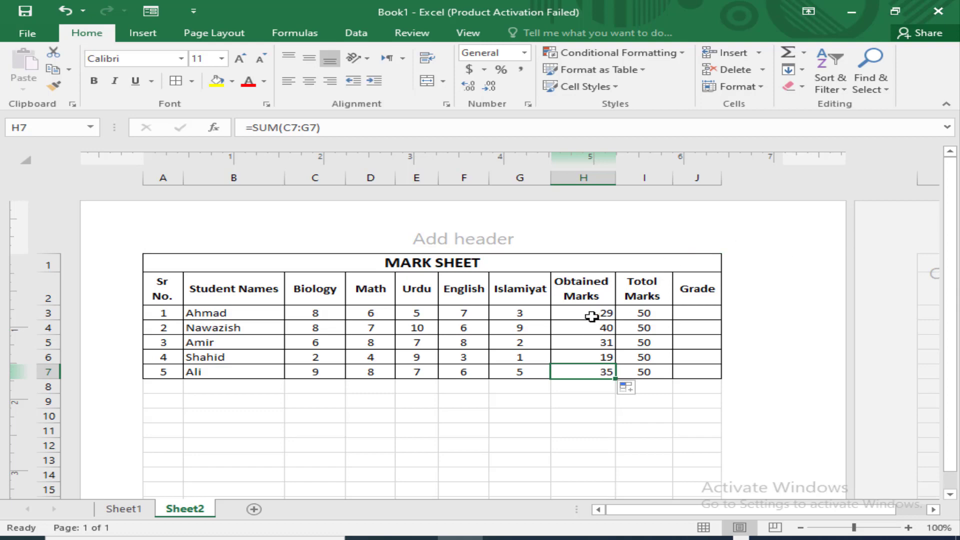
left_click(594, 326)
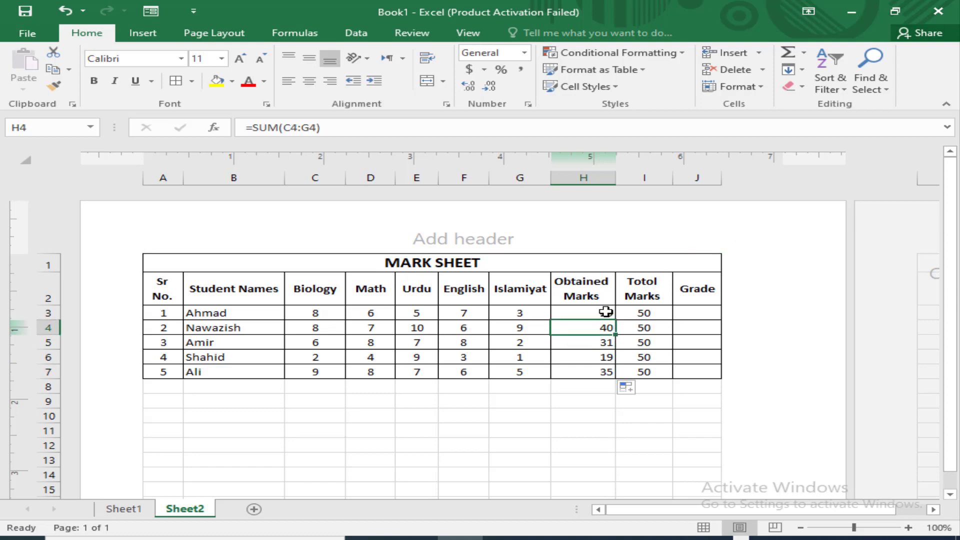
left_click(593, 354)
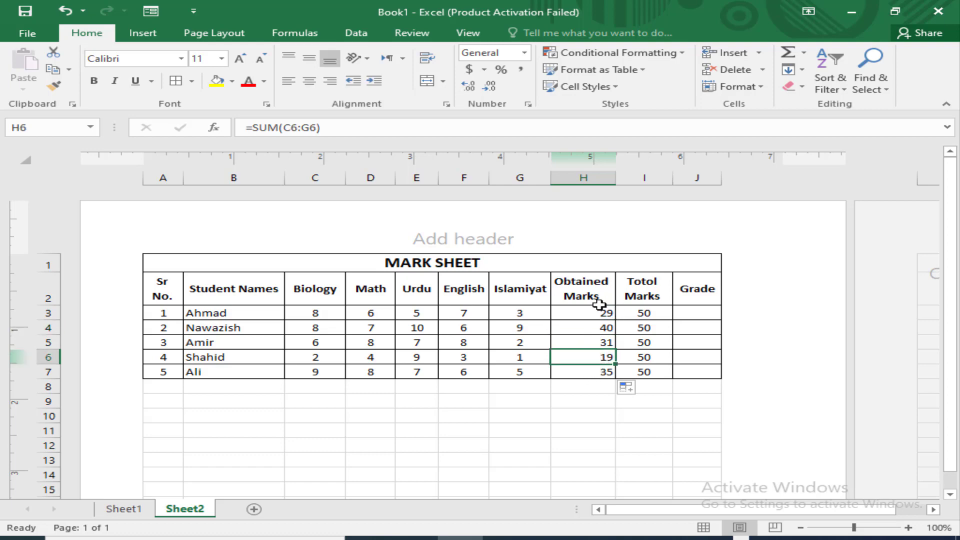
- Start the grade formula in J3 with an IF that returns "A" when H3>=40, ready for its false argument
left_click(699, 312)
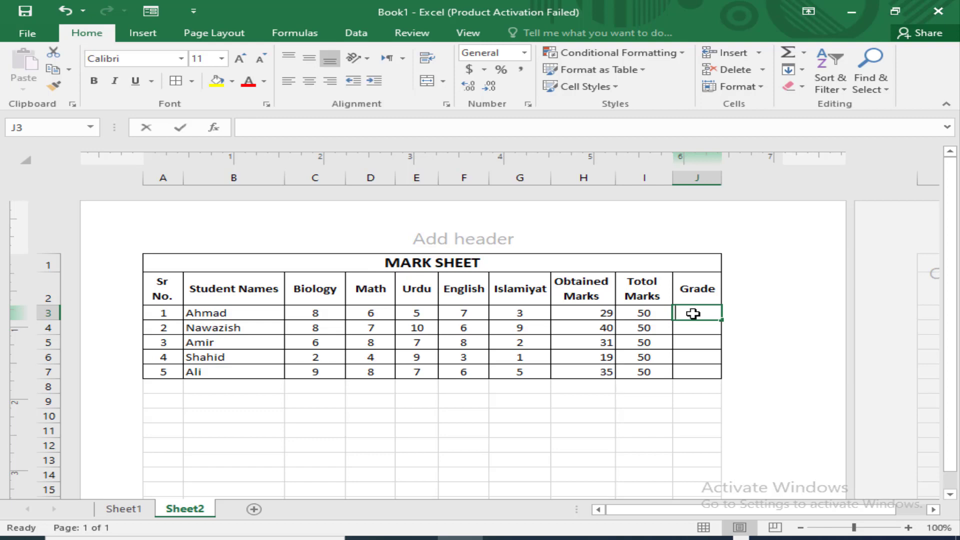
type("=if")
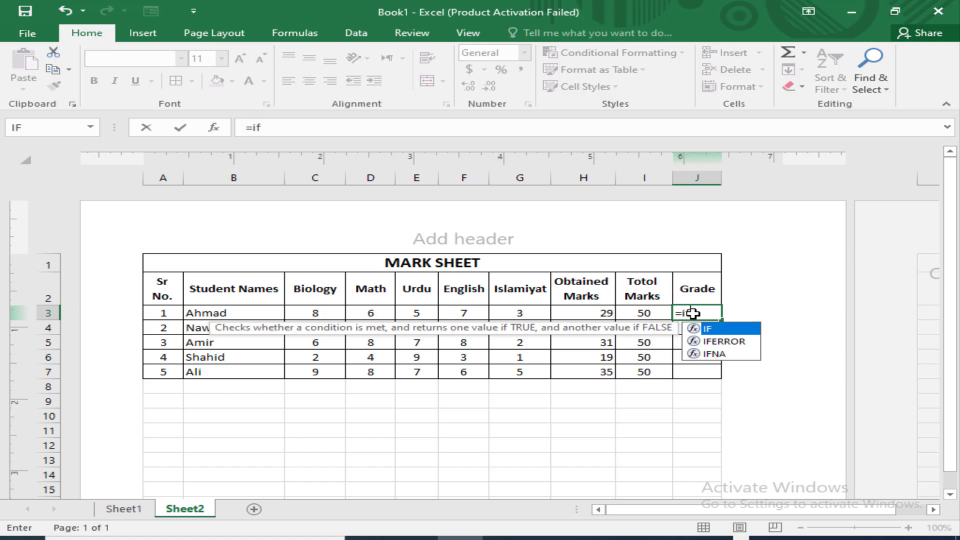
type("(")
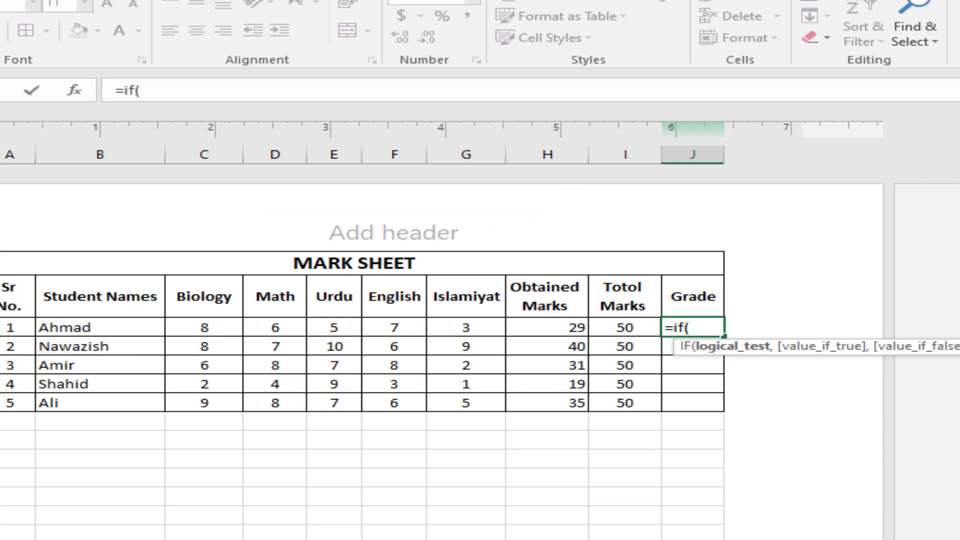
left_click(553, 331)
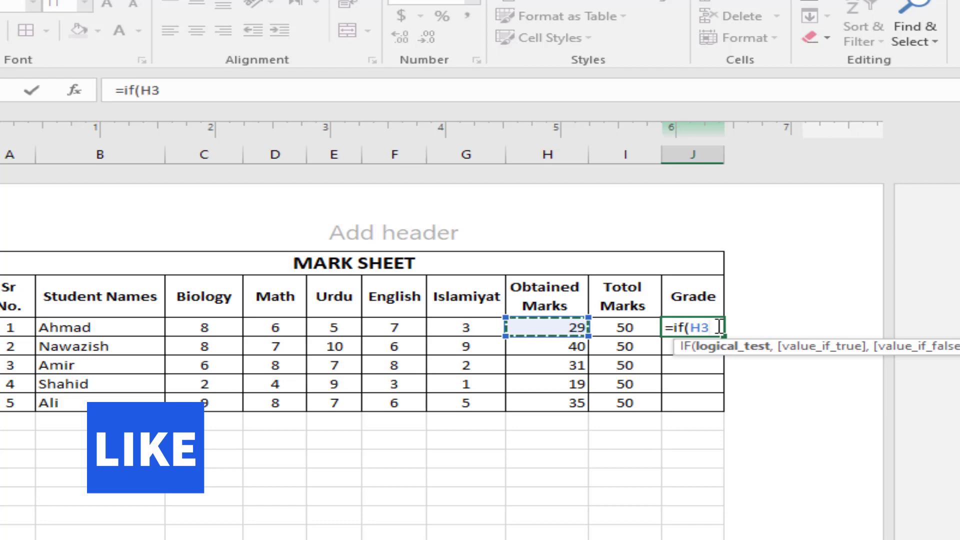
type(">")
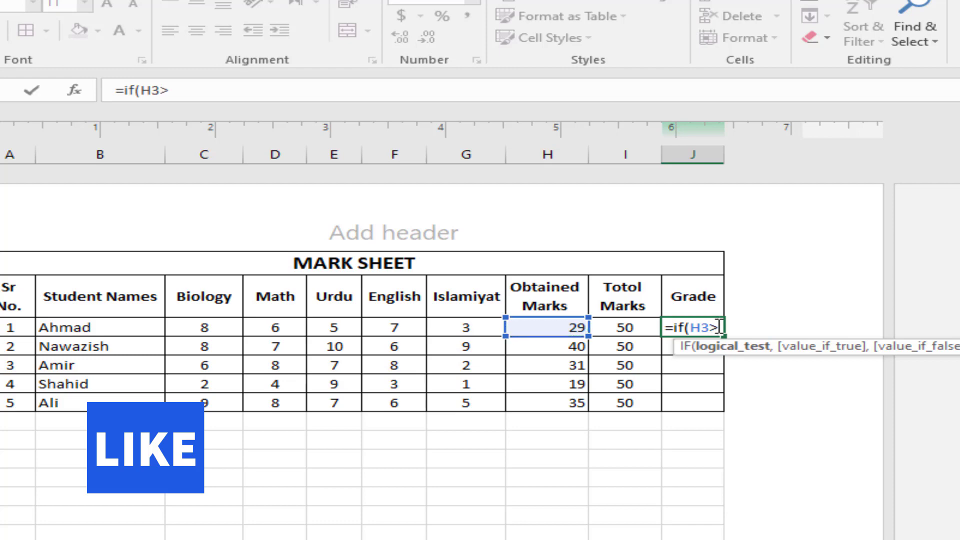
type("=")
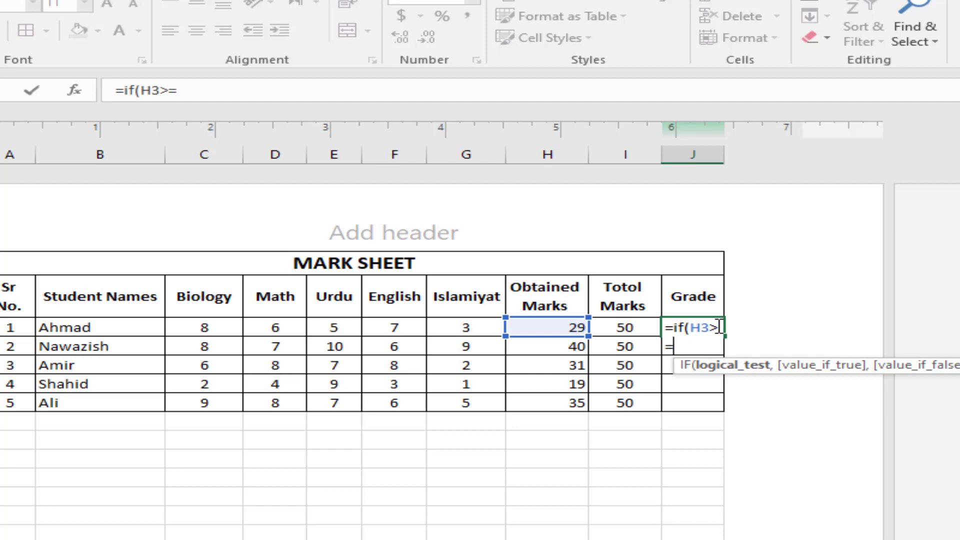
type("40,")
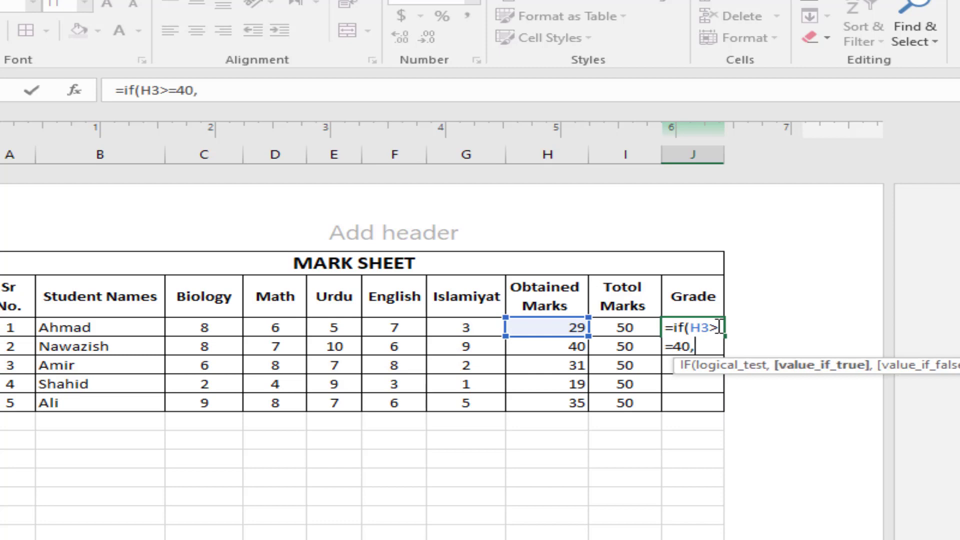
type("\"")
type("A")
type("\"")
type(",")
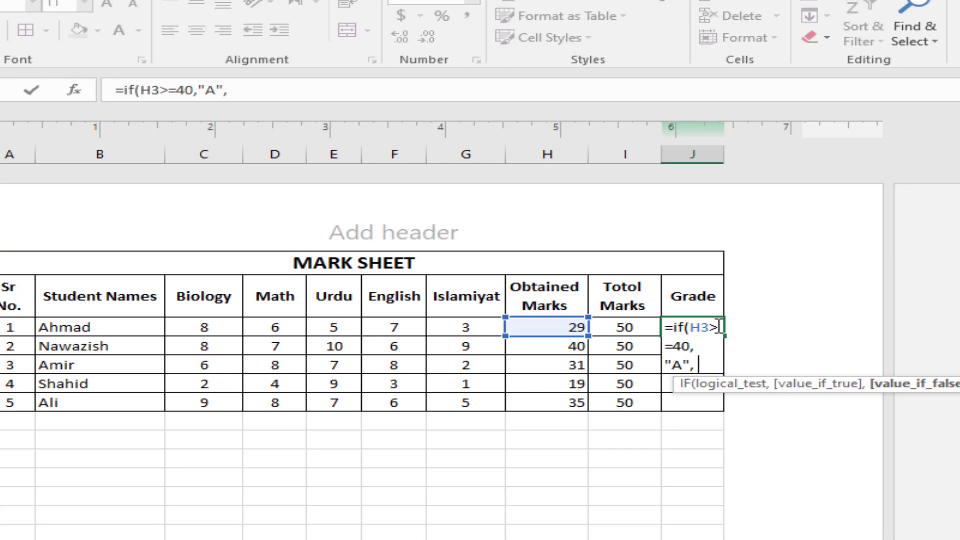
- Nest a second IF in the J3 formula that returns "B" when H3>=30
type(" if")
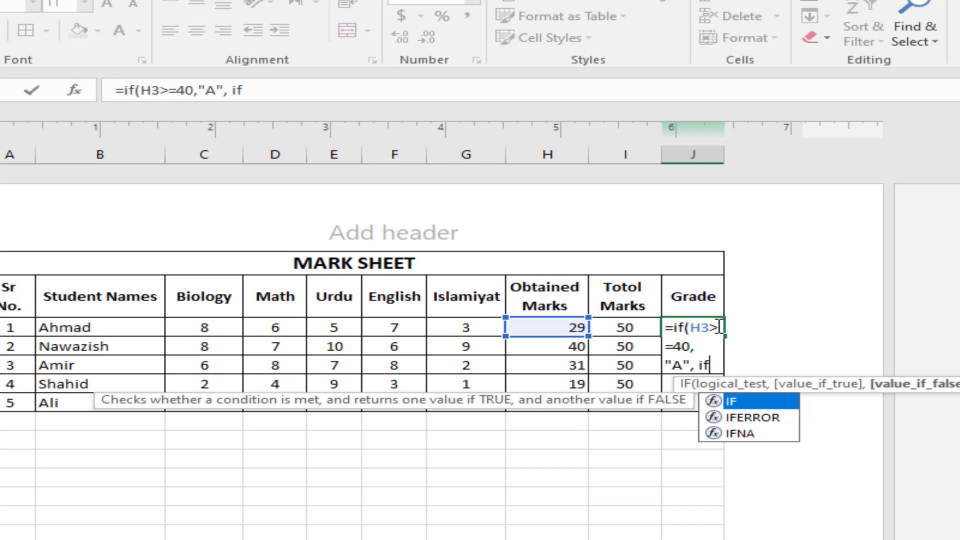
type("(")
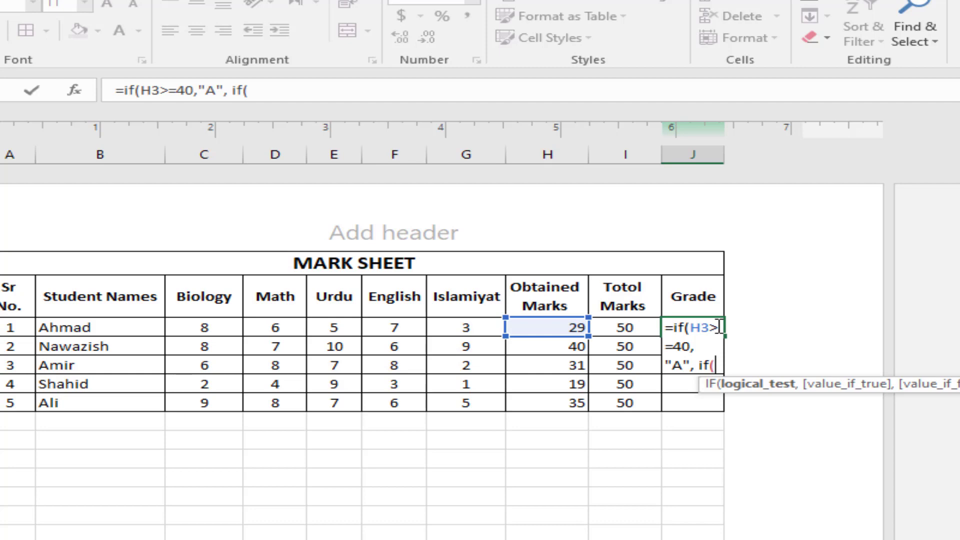
type("h3")
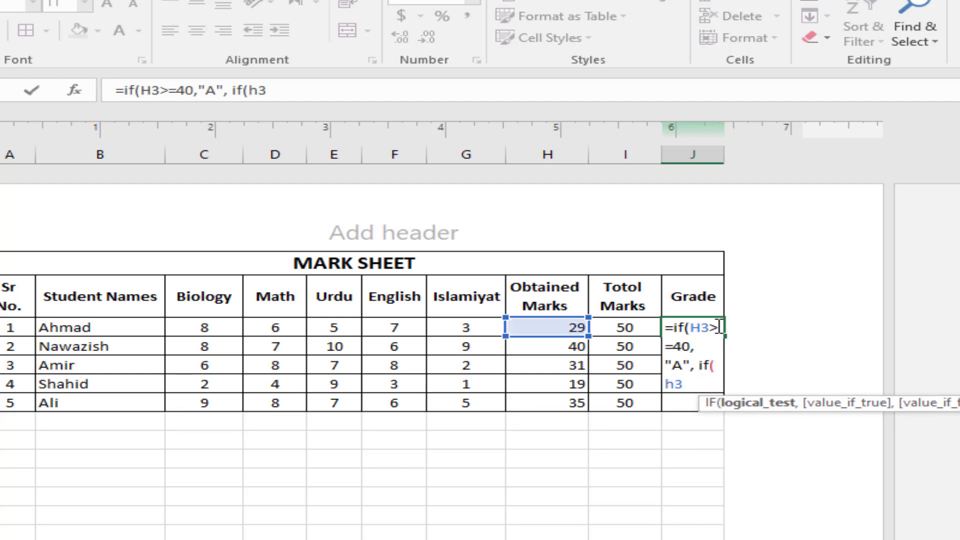
type(">=")
type("30,")
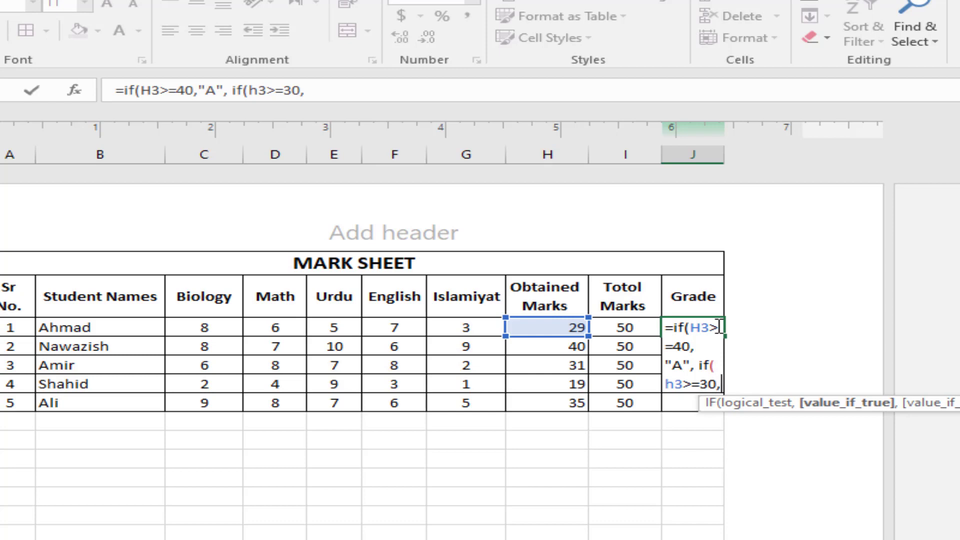
type("\"B")
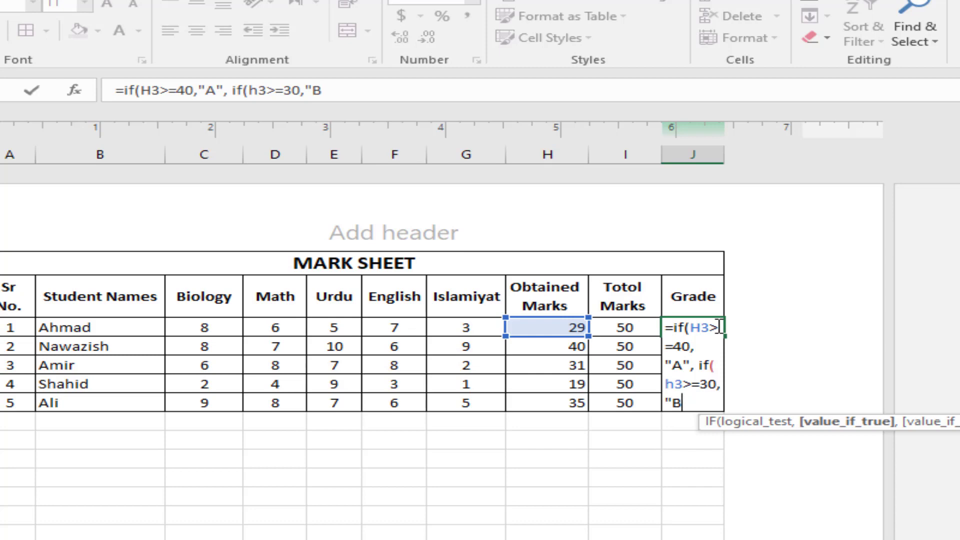
type("\",")
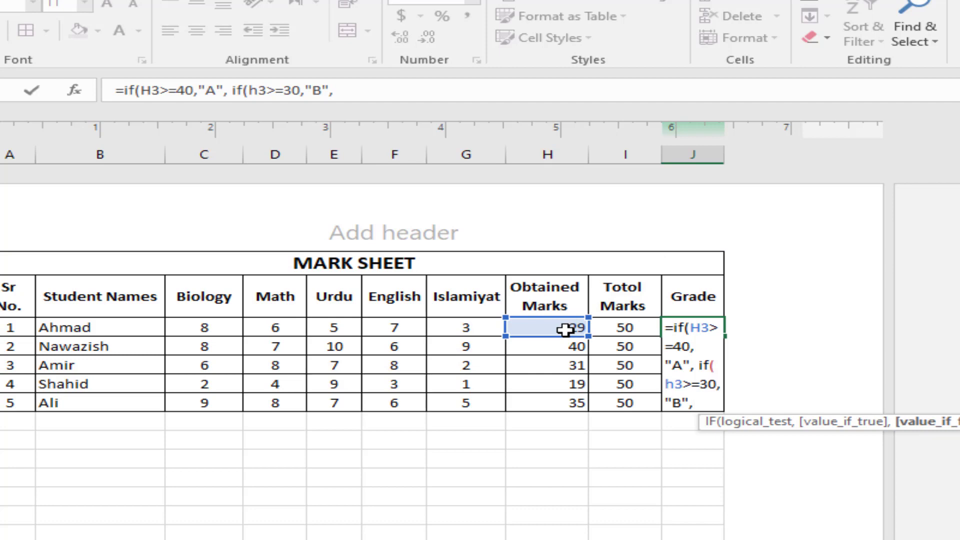
- Nest a third IF in the J3 formula that returns "C" when H3>=20
type("if")
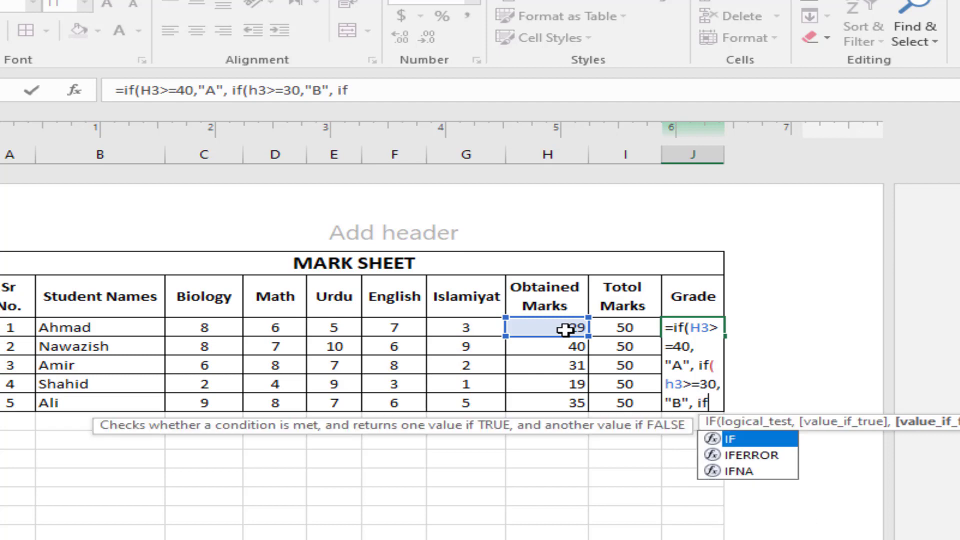
type("(")
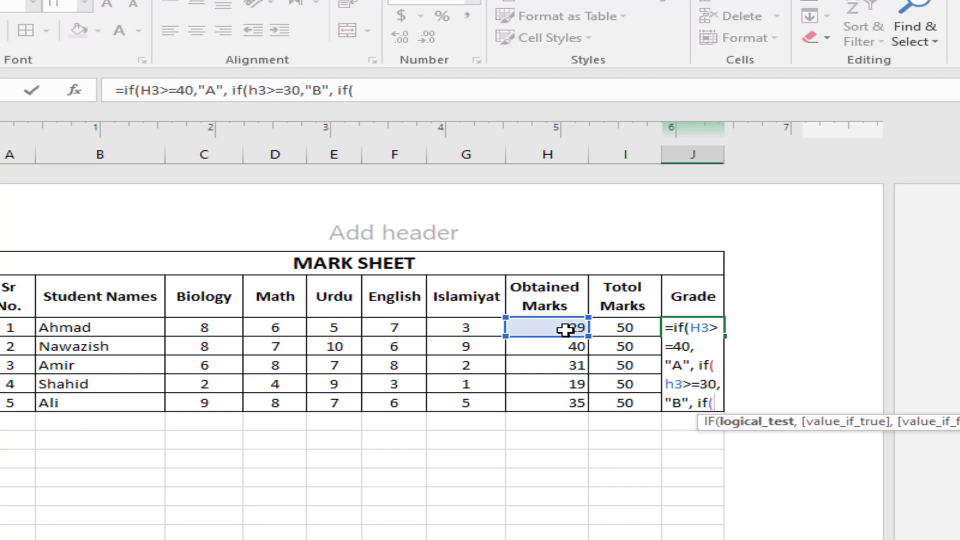
type("h3")
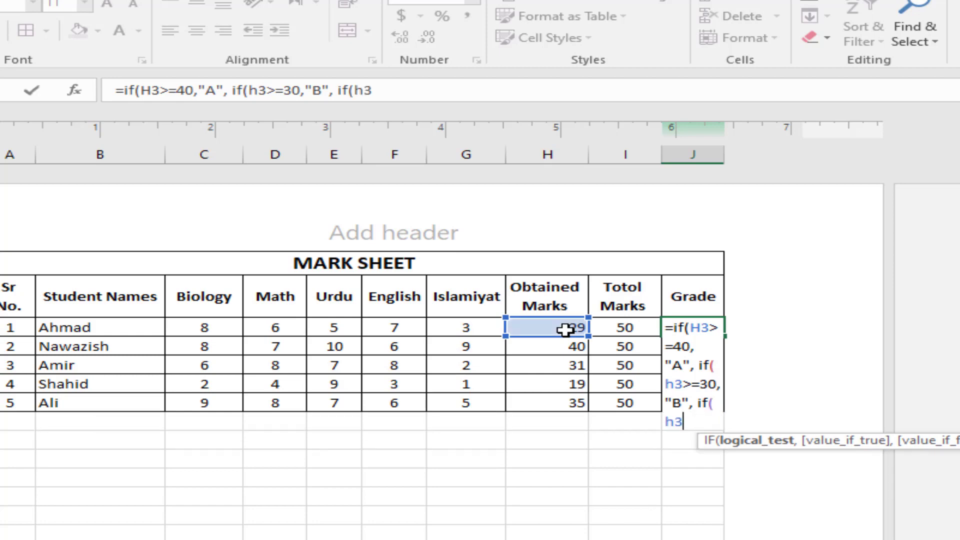
type(">")
type("-=")
key("BackSpace")
key("BackSpace")
type("=")
type("20")
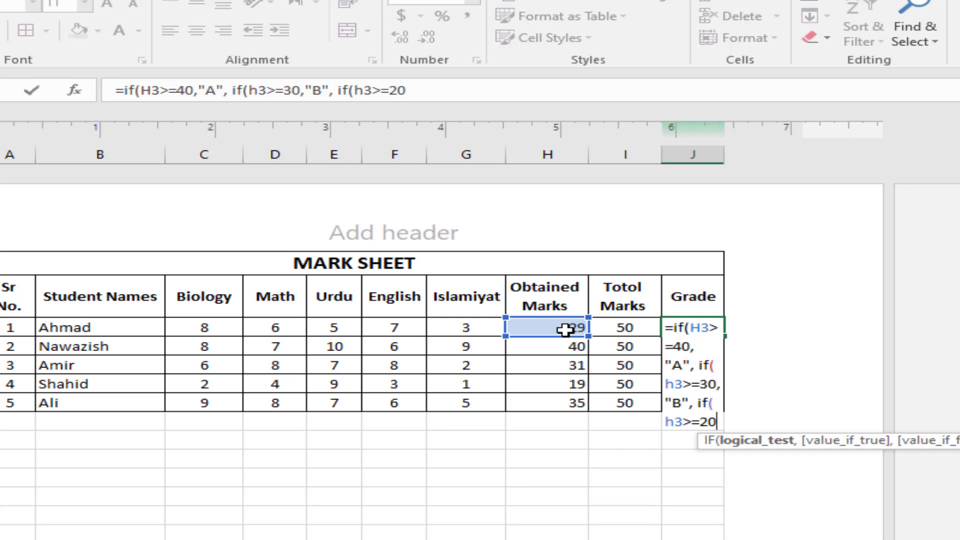
type(",\"")
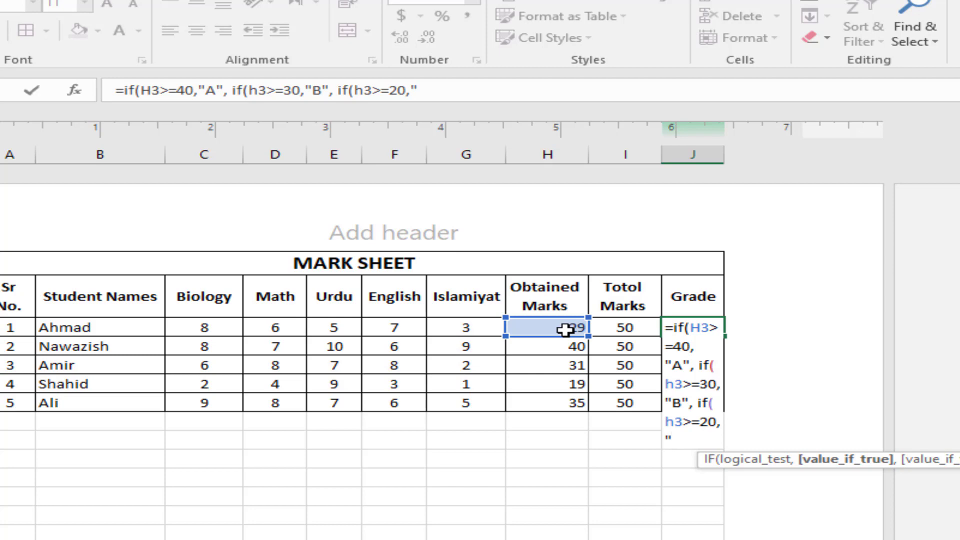
type("C\",")
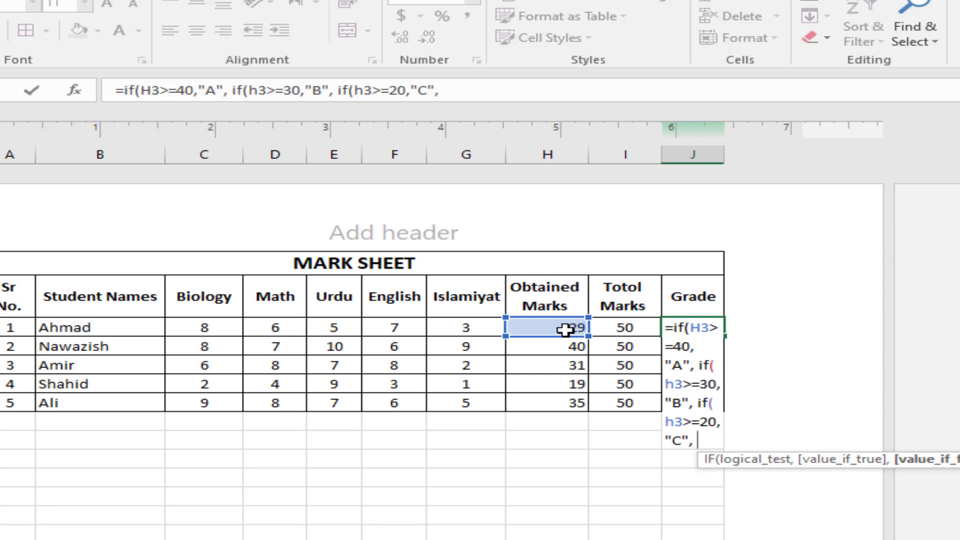
- Nest a fourth IF returning "Fail" when H3>=10, leave its false argument empty, and complete the J3 formula with four closing parentheses
type("if")
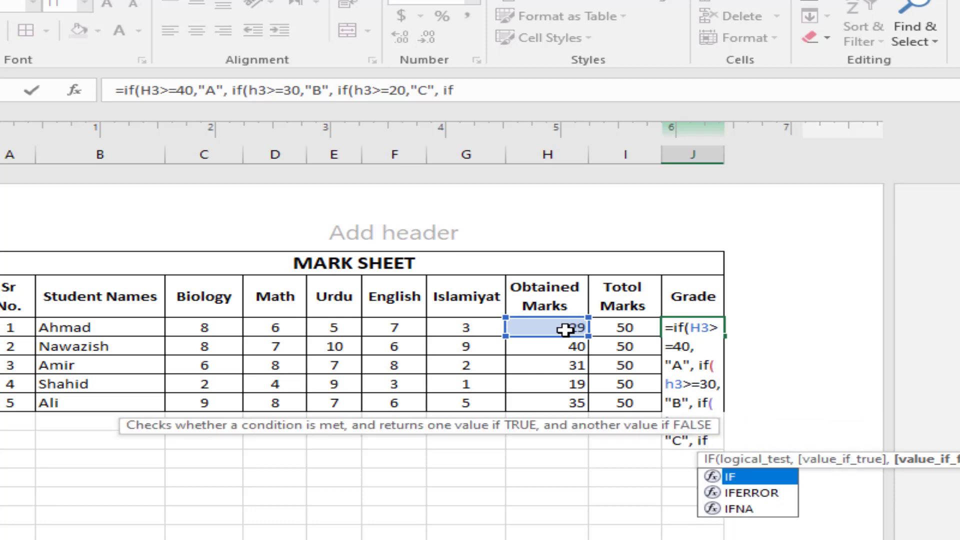
type("(")
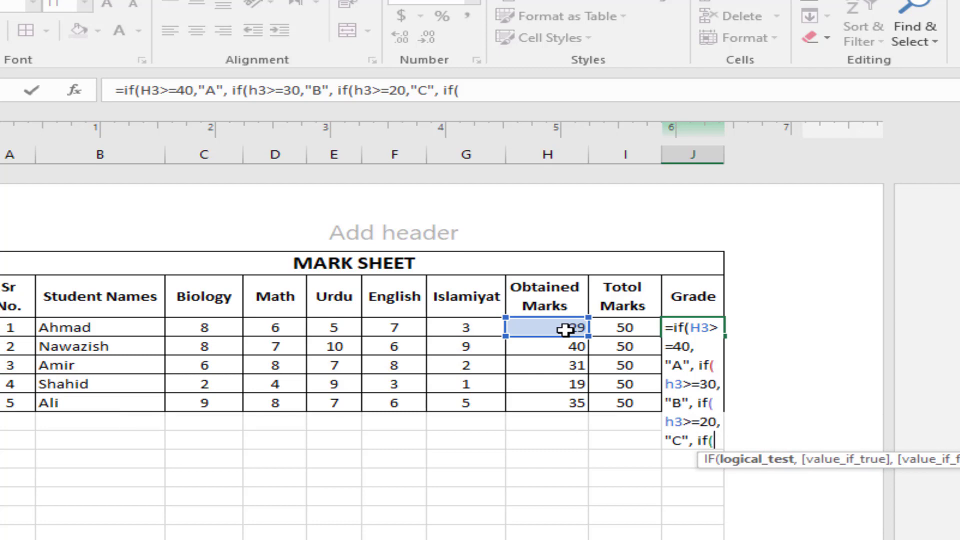
type("h3")
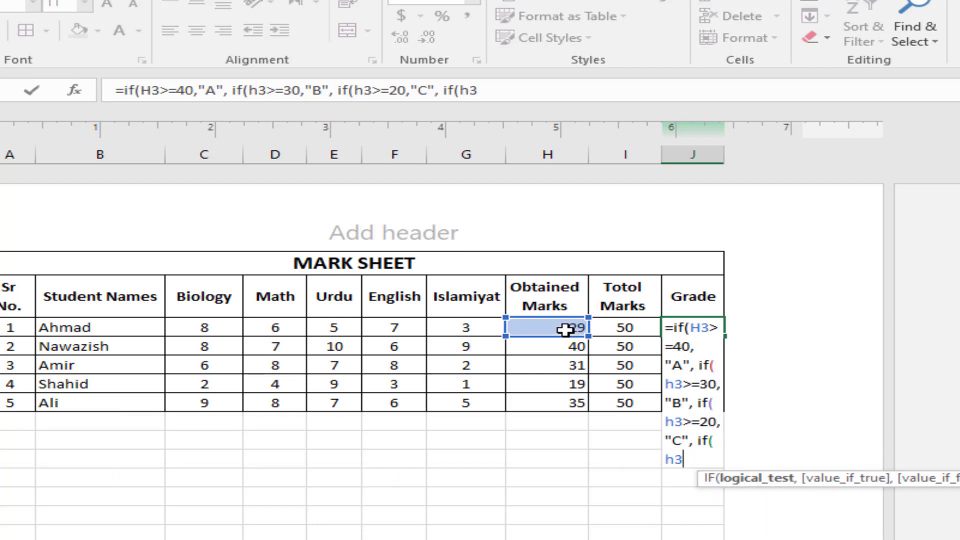
type(">=")
key("BackSpace")
type("=10,")
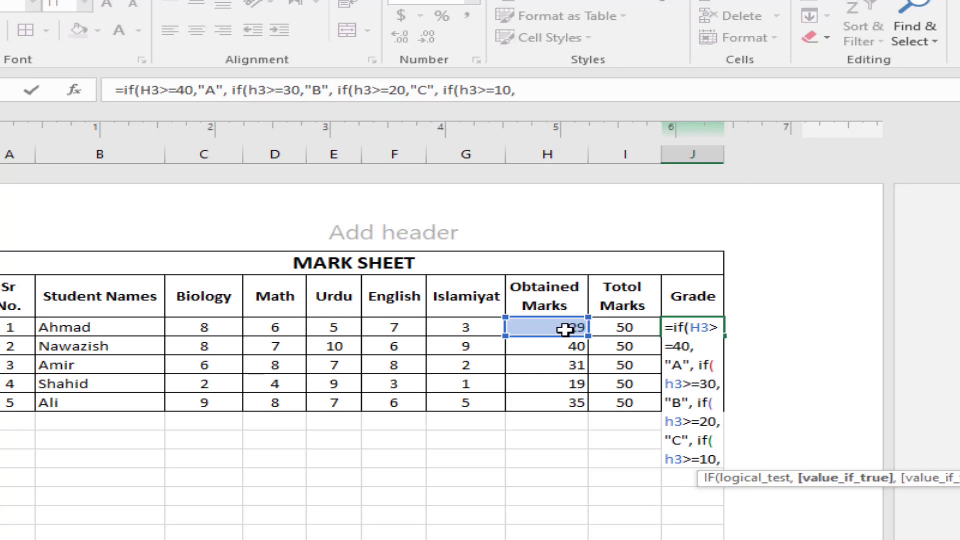
type("\"")
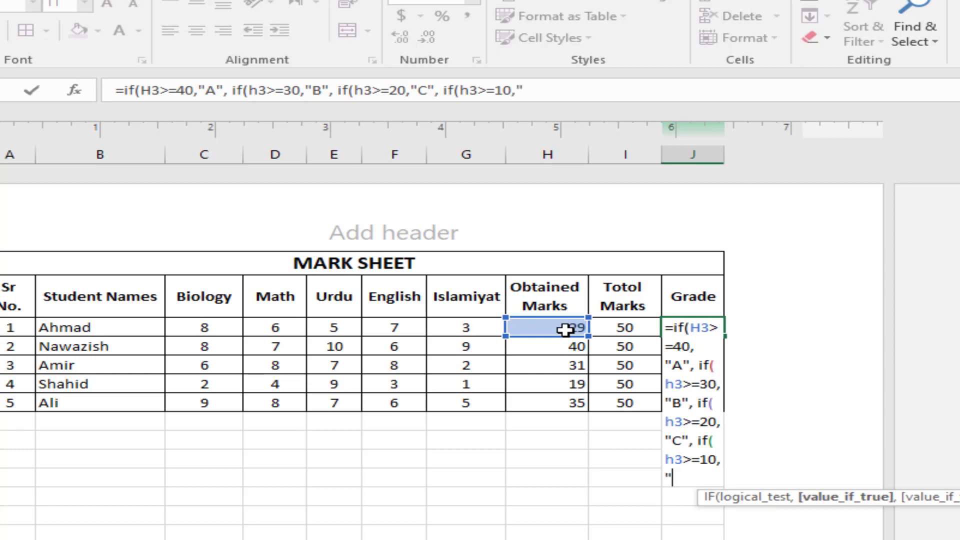
type("Fail")
type("\"")
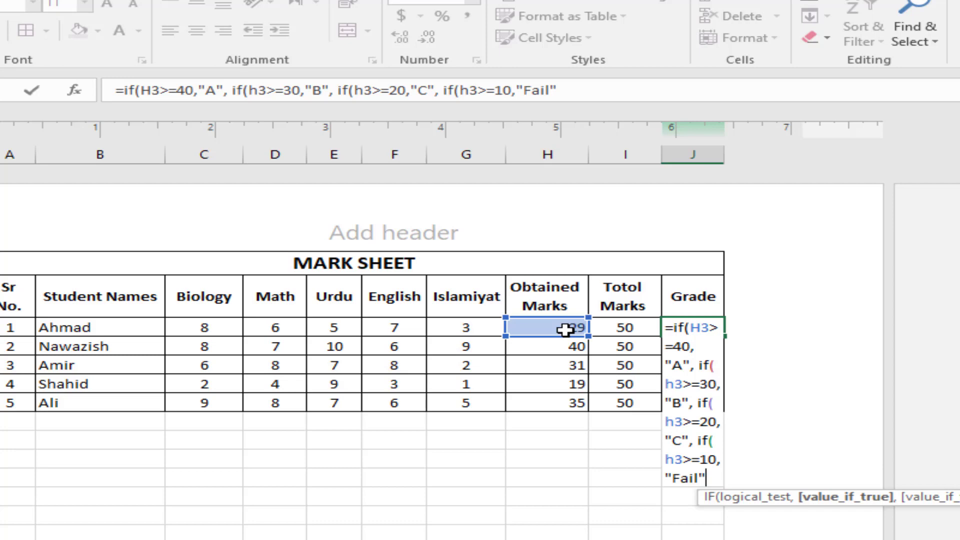
type(",")
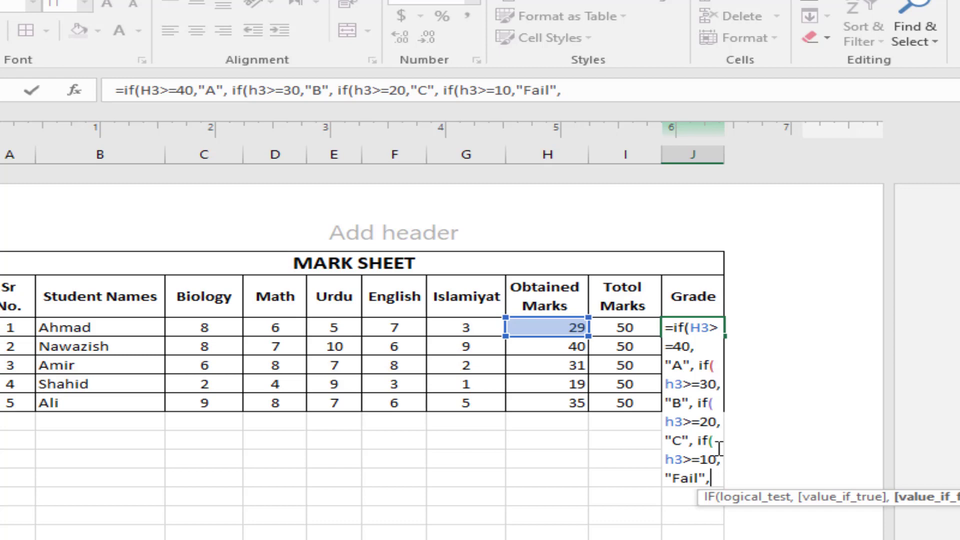
type("))))")
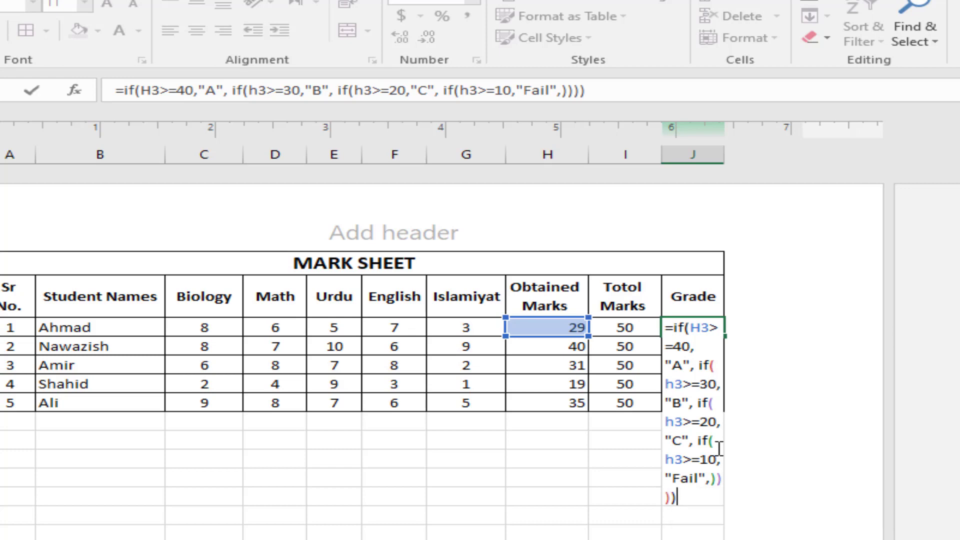
key("Return")
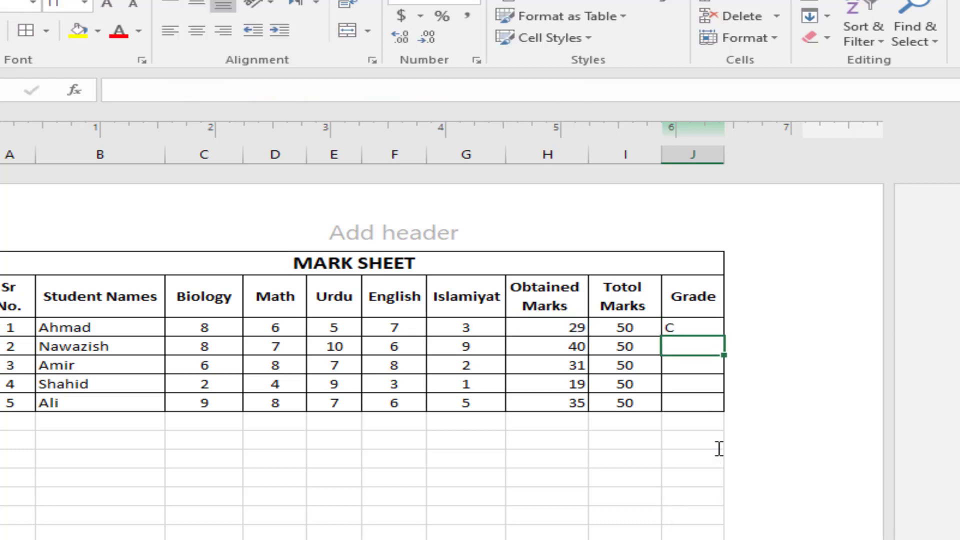
- Review the grade formula in J3 and compare it with the obtained marks in H3 to H7
left_click(696, 325)
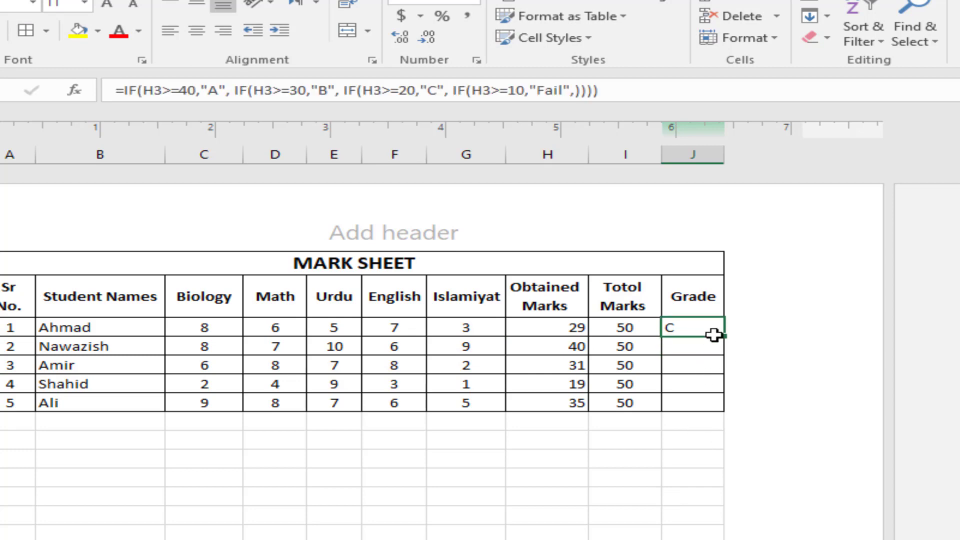
left_click(692, 345)
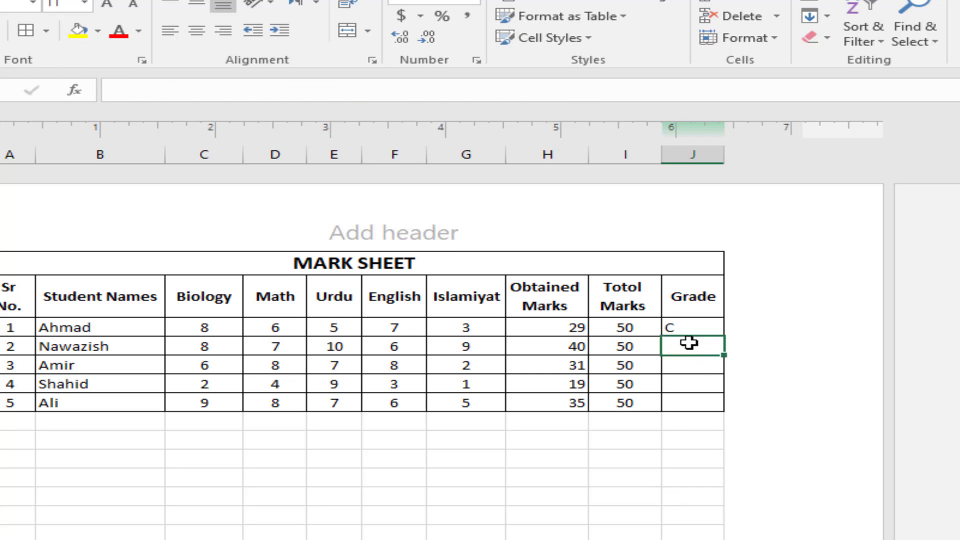
left_click(692, 330)
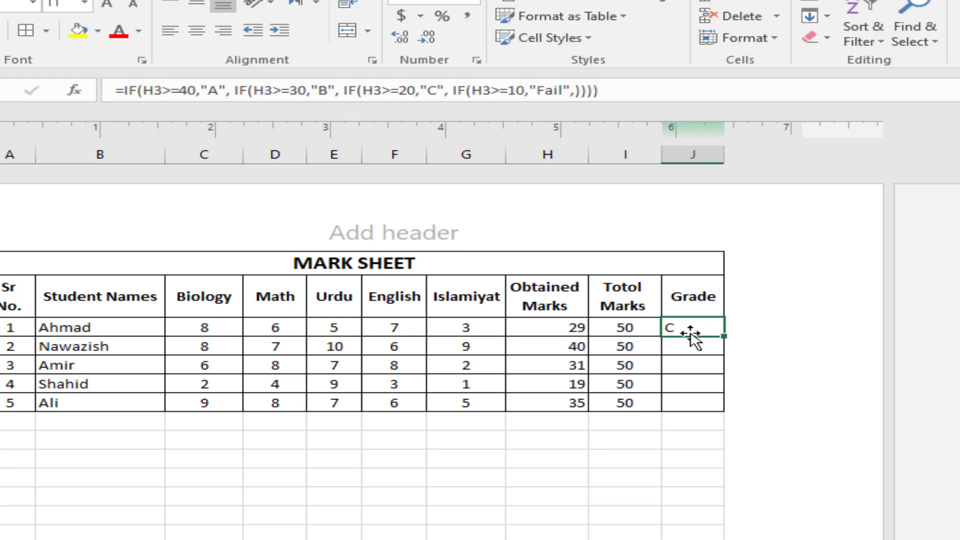
left_click(547, 328)
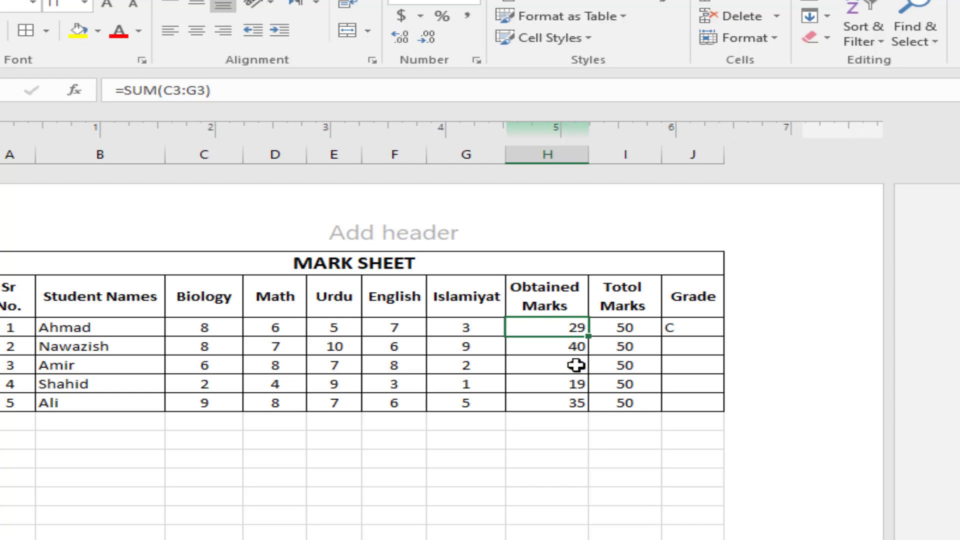
left_click(701, 328)
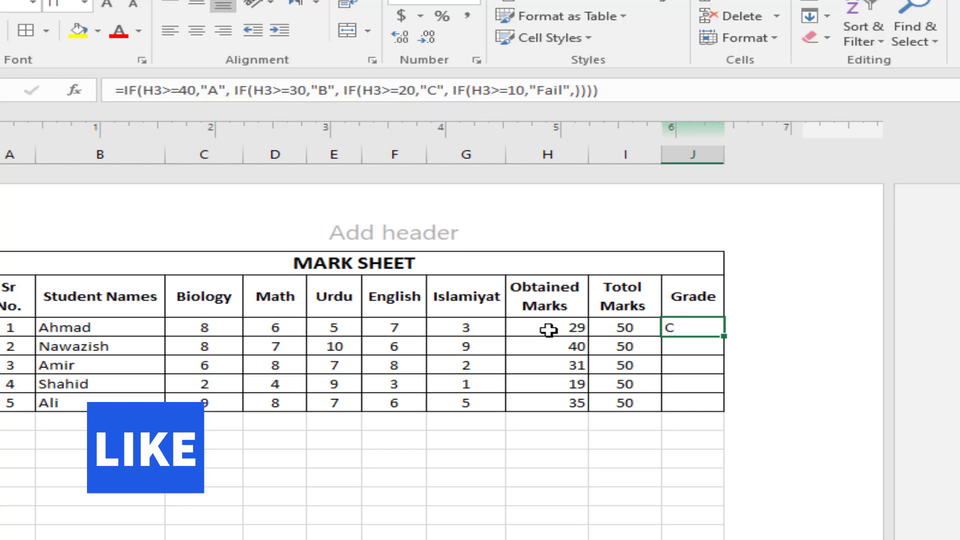
left_click_drag(548, 330, 557, 403)
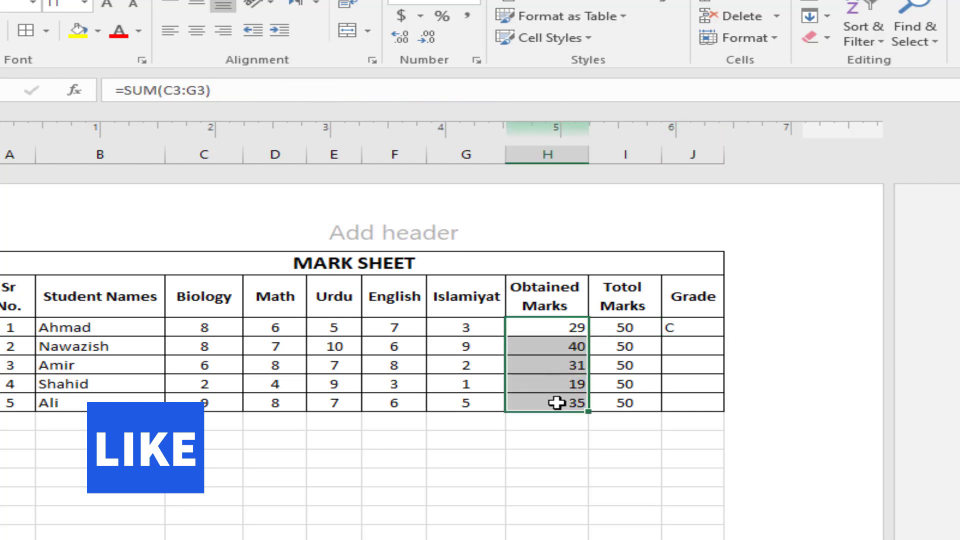
- Center the obtained marks in H3:H7 horizontally, and center the grade in J3 both horizontally and vertically
left_click(196, 31)
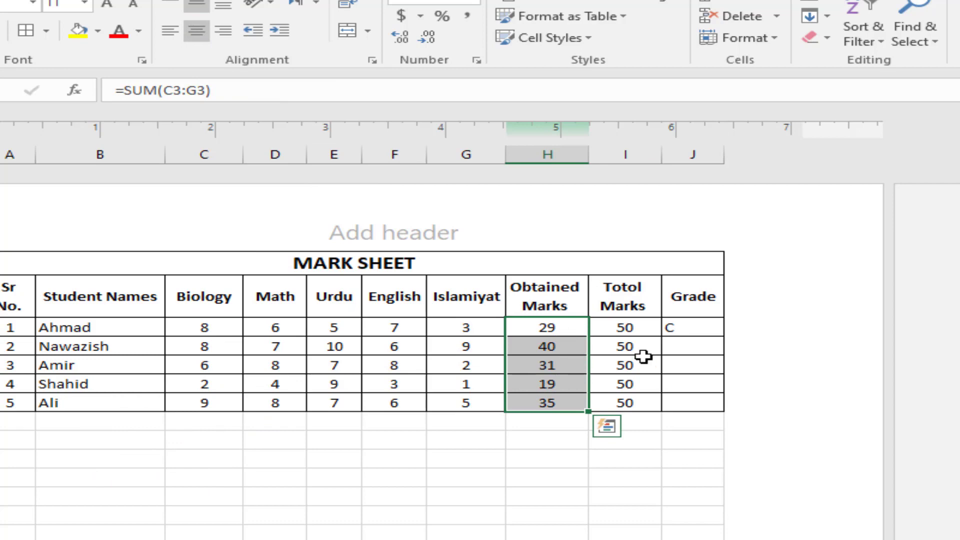
left_click(685, 328)
double_click(685, 327)
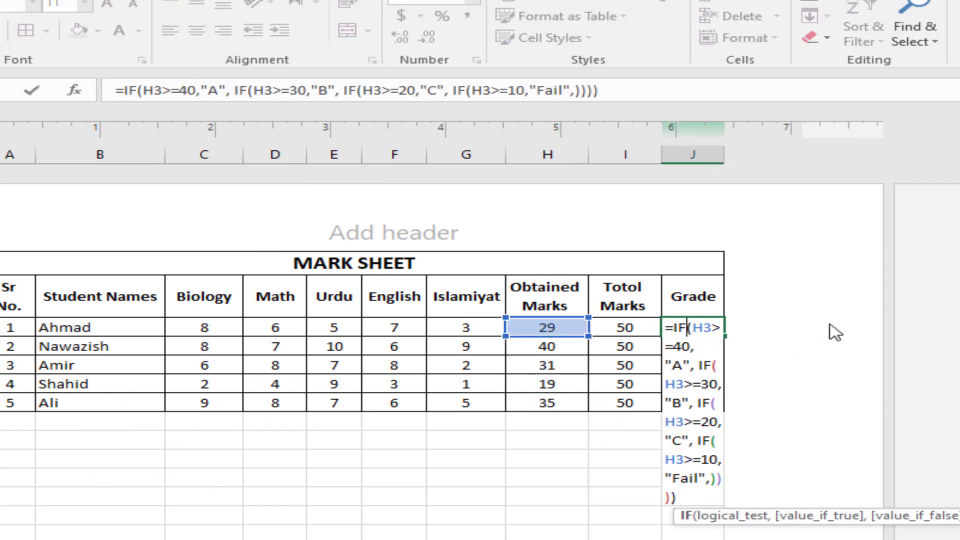
key("Escape")
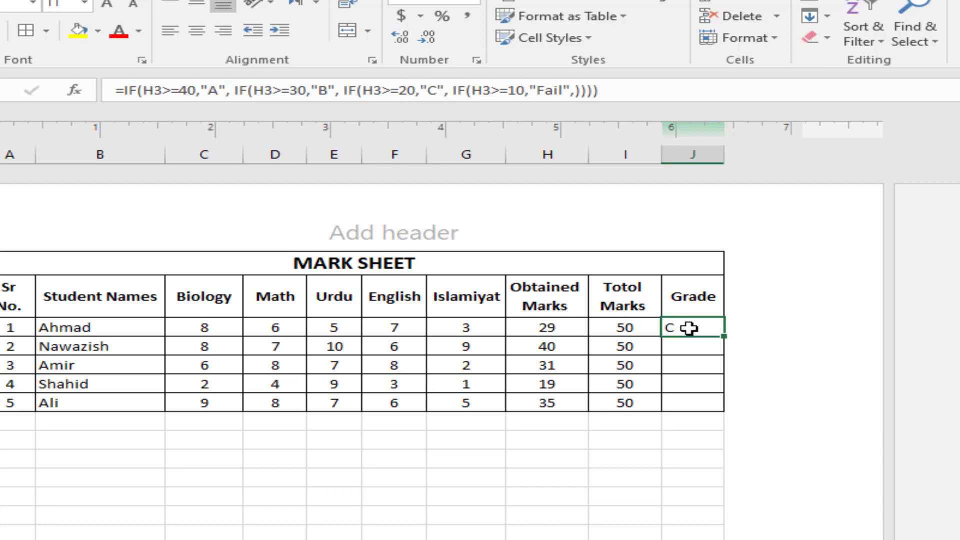
left_click(195, 6)
left_click(199, 28)
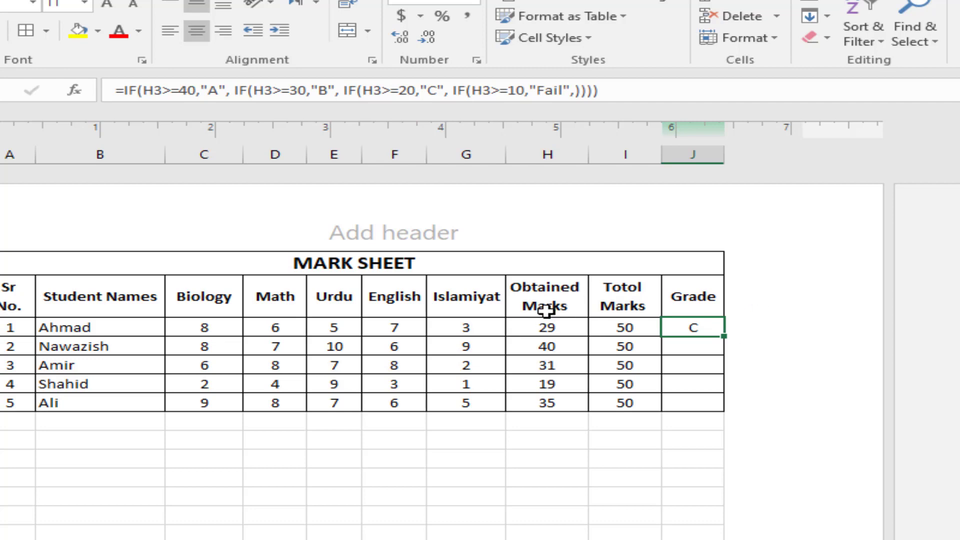
- Fill the grade formula from J3 down through J7 for the remaining students
left_click(544, 326)
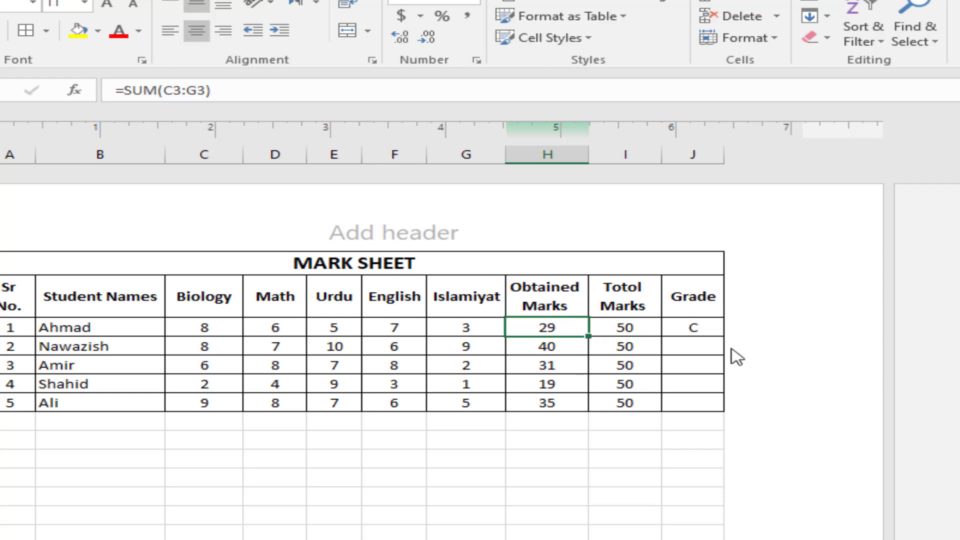
left_click(700, 326)
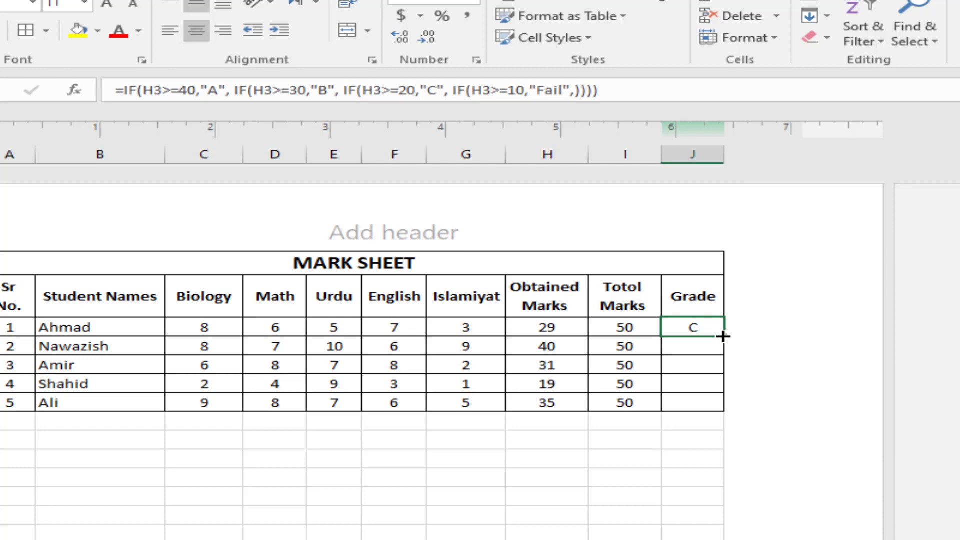
left_click_drag(722, 336, 730, 408)
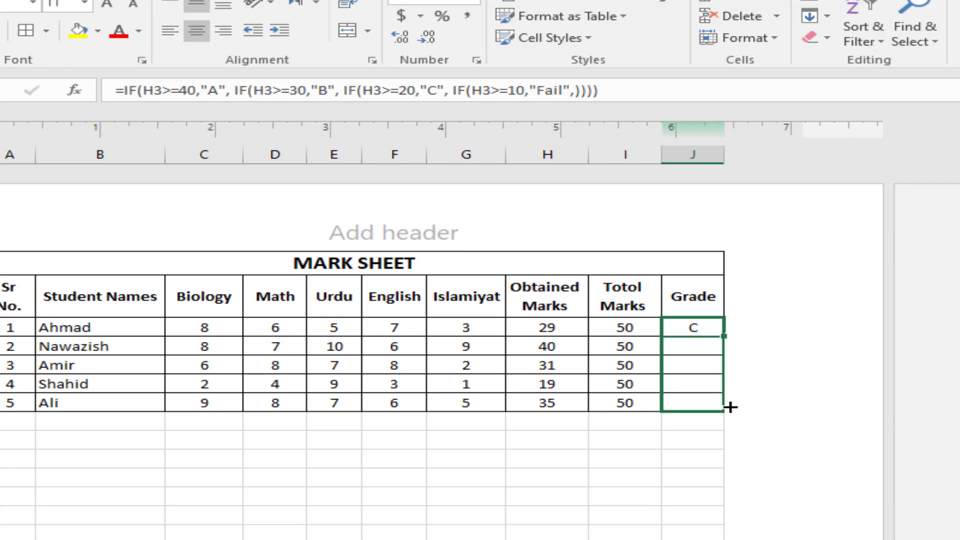
left_click_drag(730, 408, 730, 407)
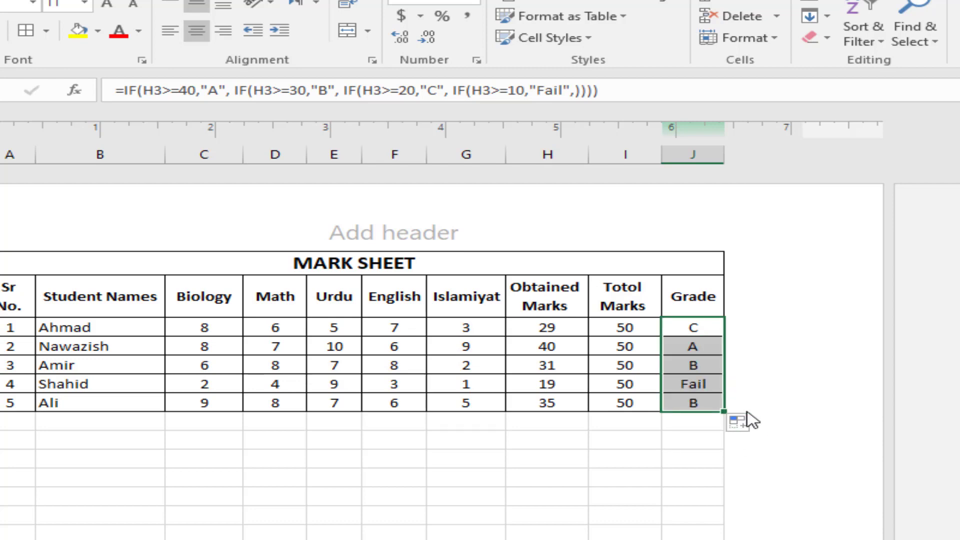
left_click(700, 471)
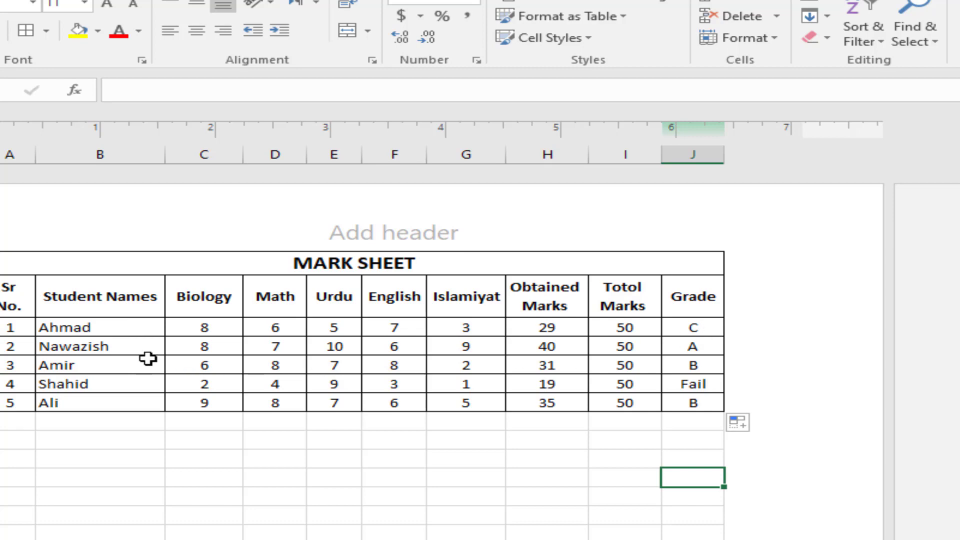
- Check the copied grade formulas in J4 to J6 and compare J6 with the obtained marks in H6
left_click(714, 347)
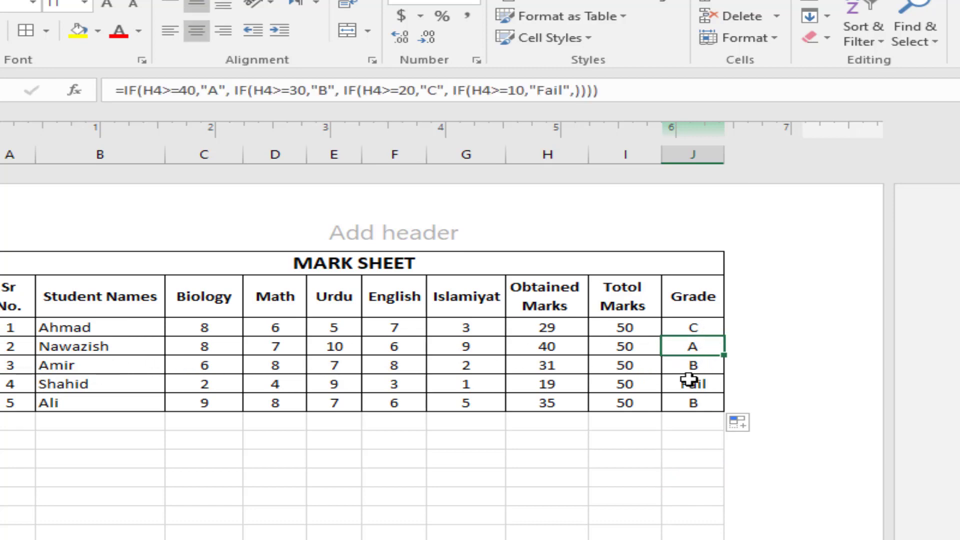
left_click(716, 366)
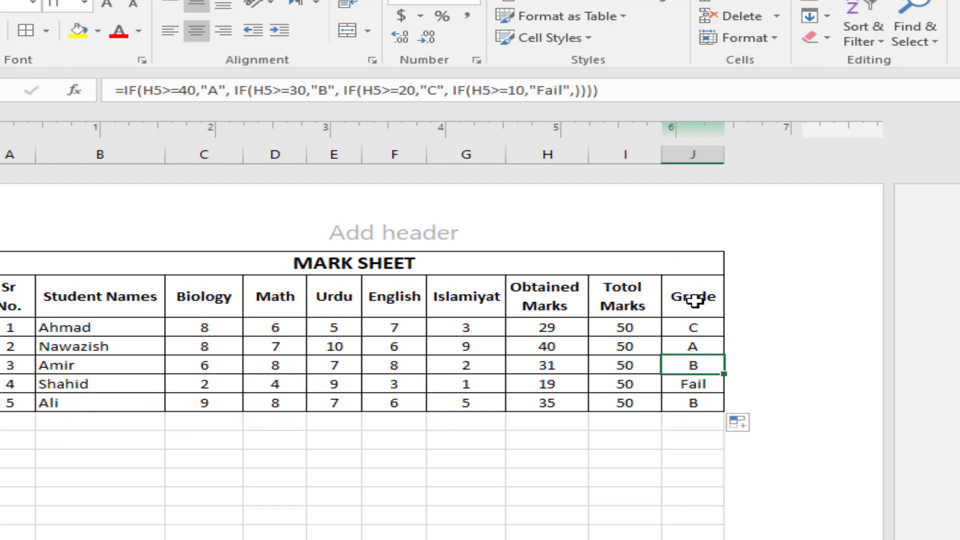
left_click(692, 386)
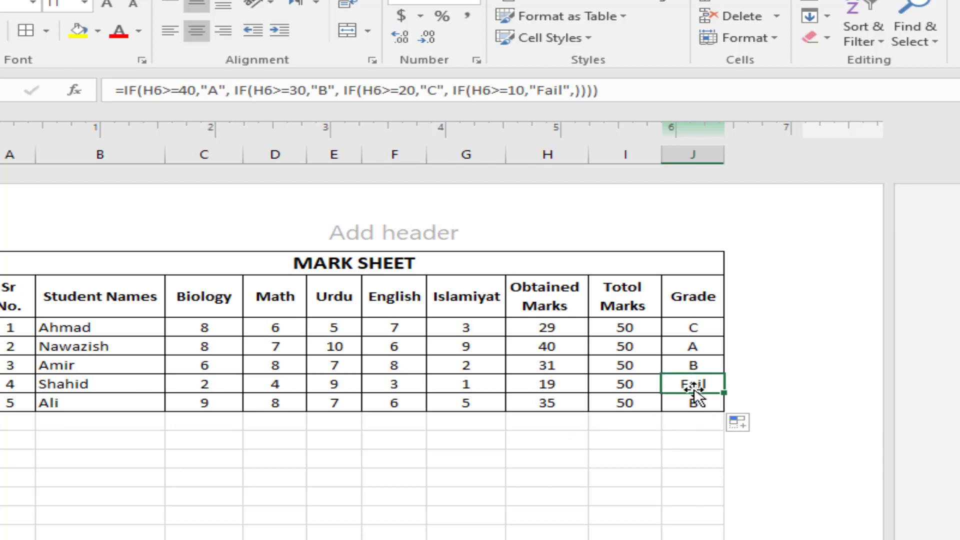
left_click(529, 386)
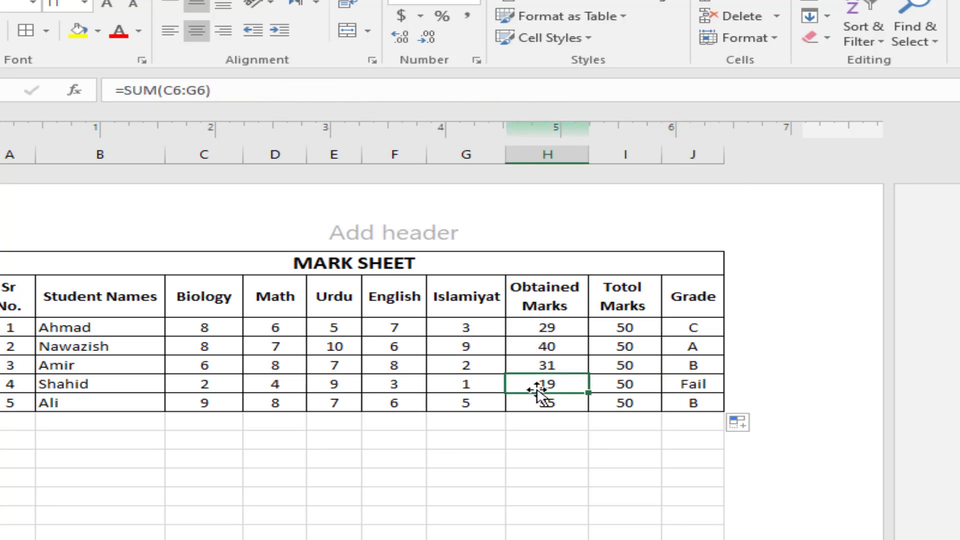
left_click(700, 384)
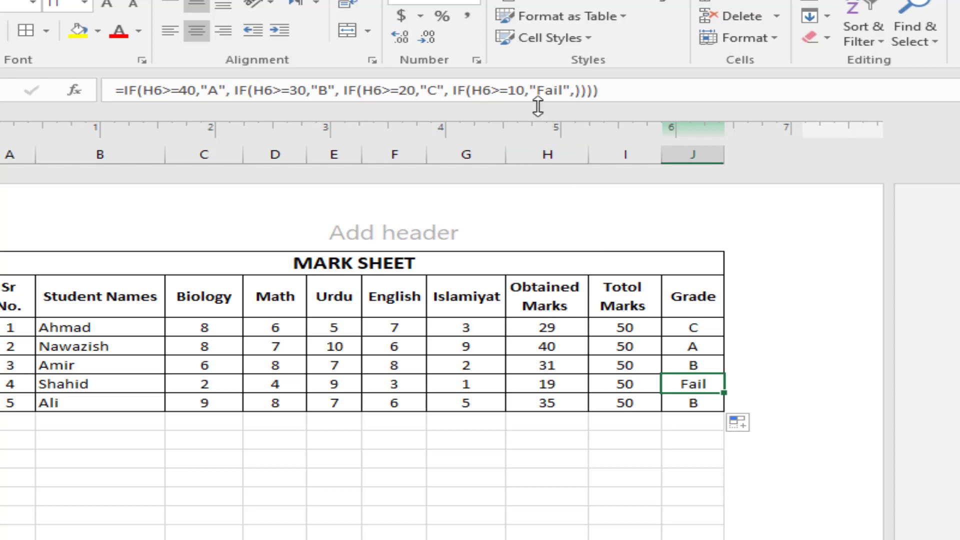
- Test the grade formula by replacing the obtained marks in H6 with 20, and compare with the conditions in J3
left_click(562, 384)
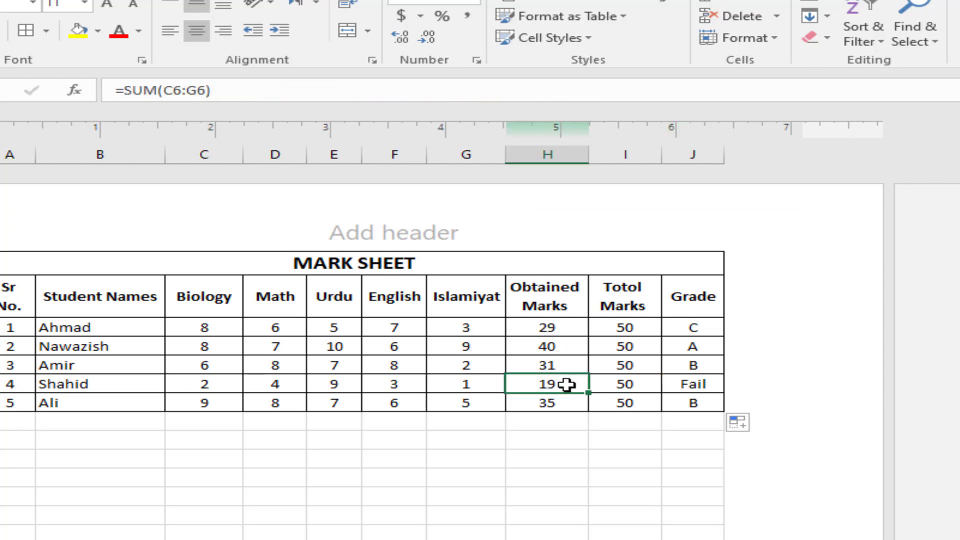
type("20")
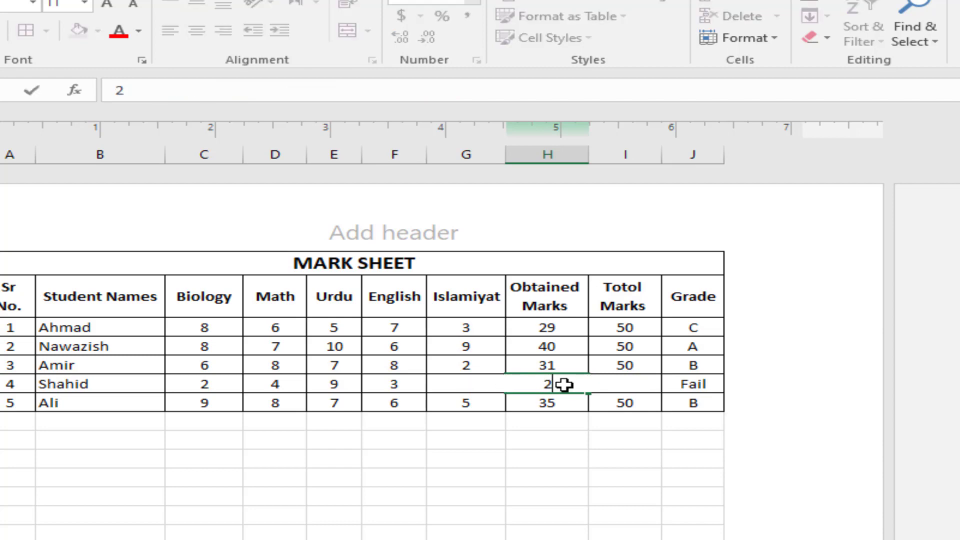
left_click(620, 359)
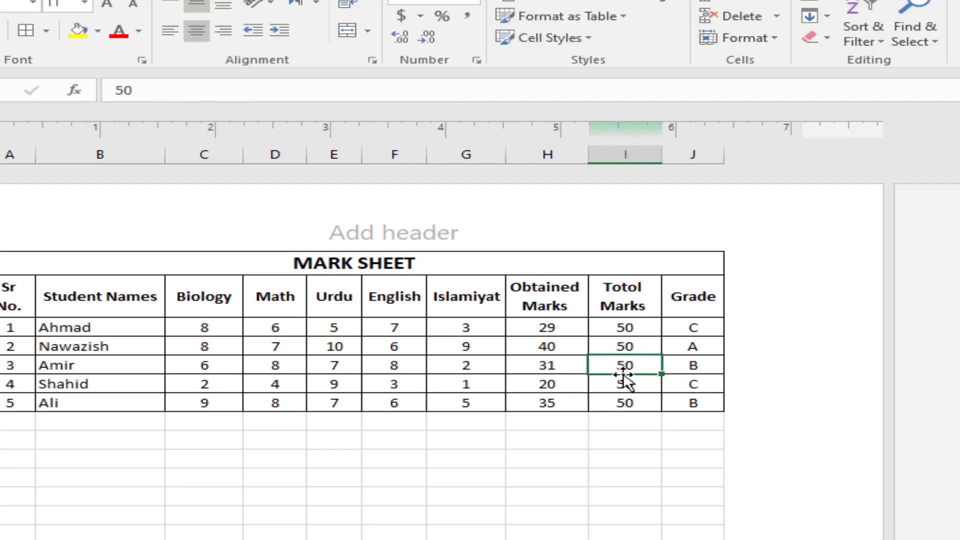
left_click(574, 384)
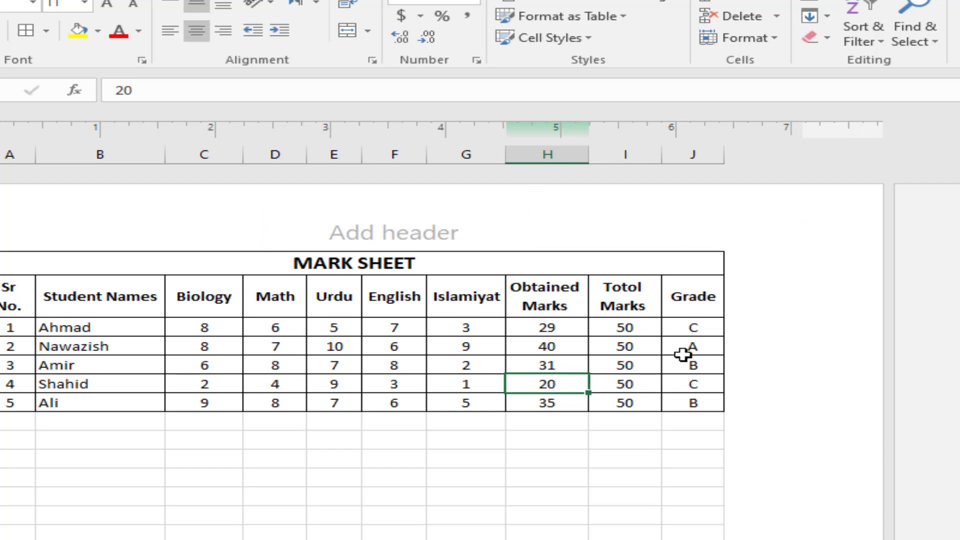
left_click(682, 328)
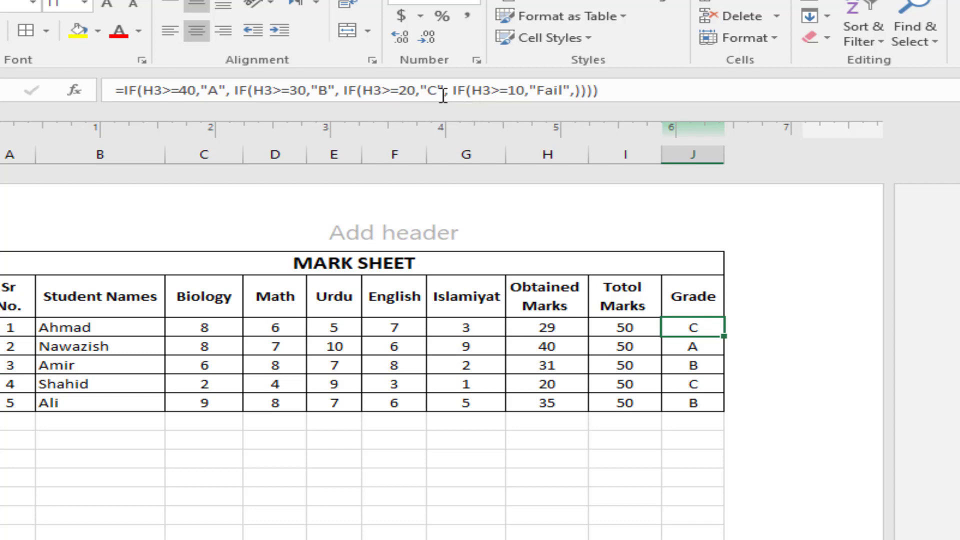
- Test a mark below the lowest threshold by setting H6 to 9, and inspect the grade in J6
left_click(548, 386)
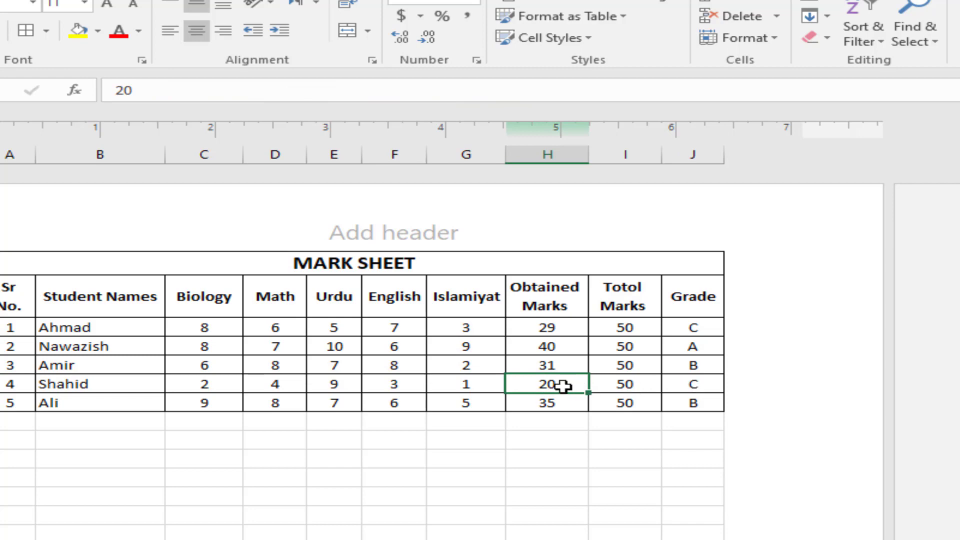
type("9")
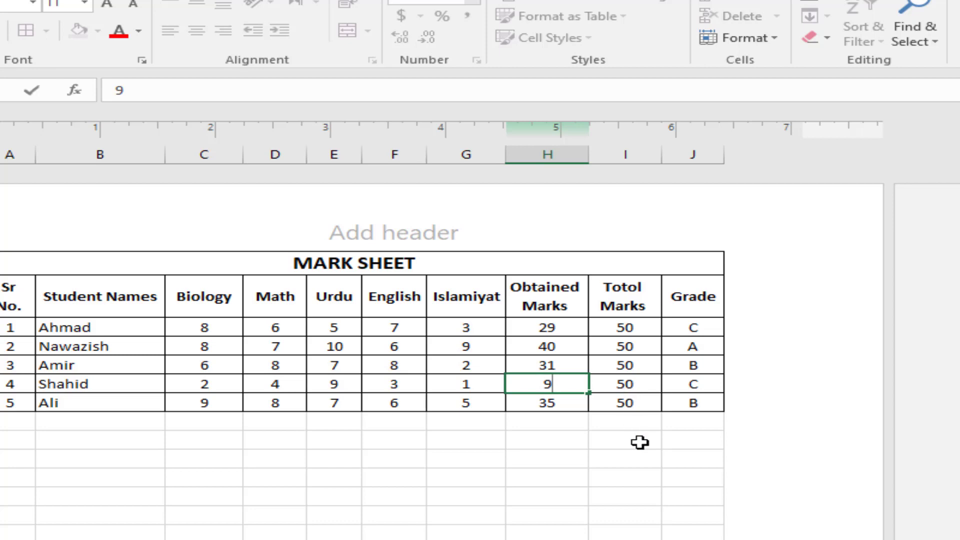
left_click(640, 443)
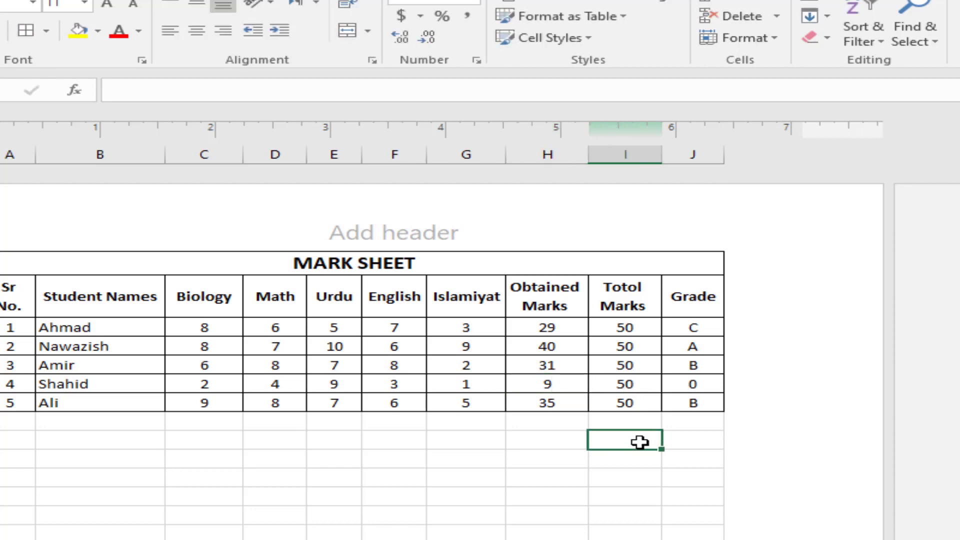
left_click(566, 388)
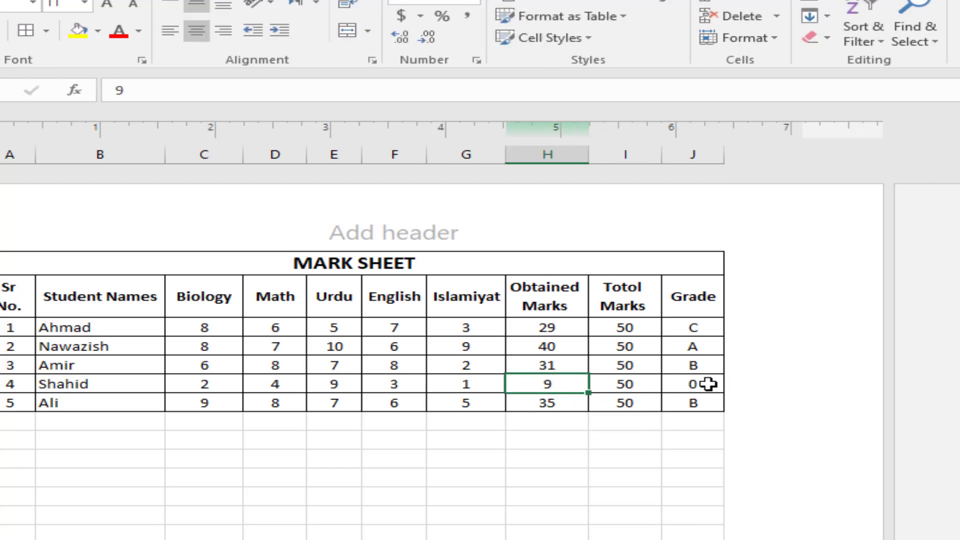
left_click(705, 384)
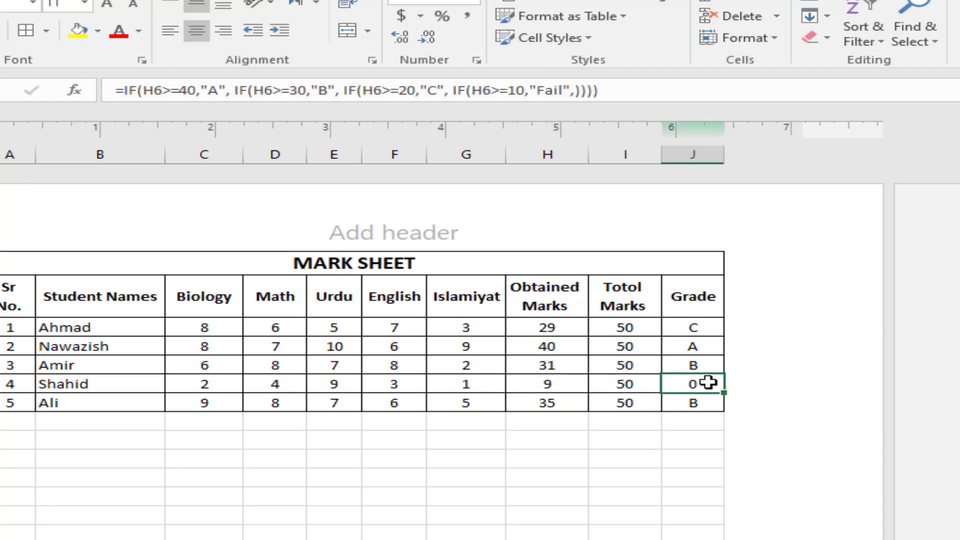
- Set the obtained marks in H6 to 19
left_click(553, 384)
type("19")
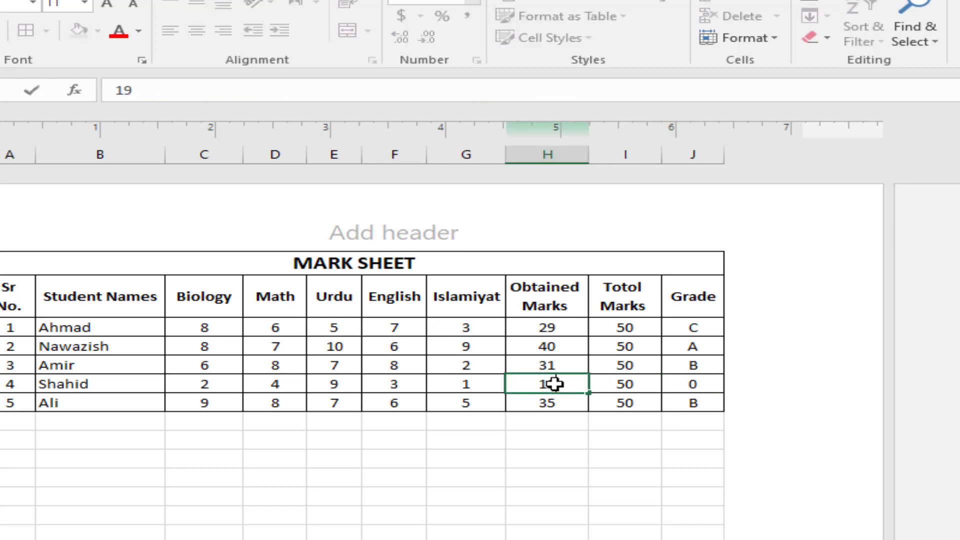
left_click(640, 391)
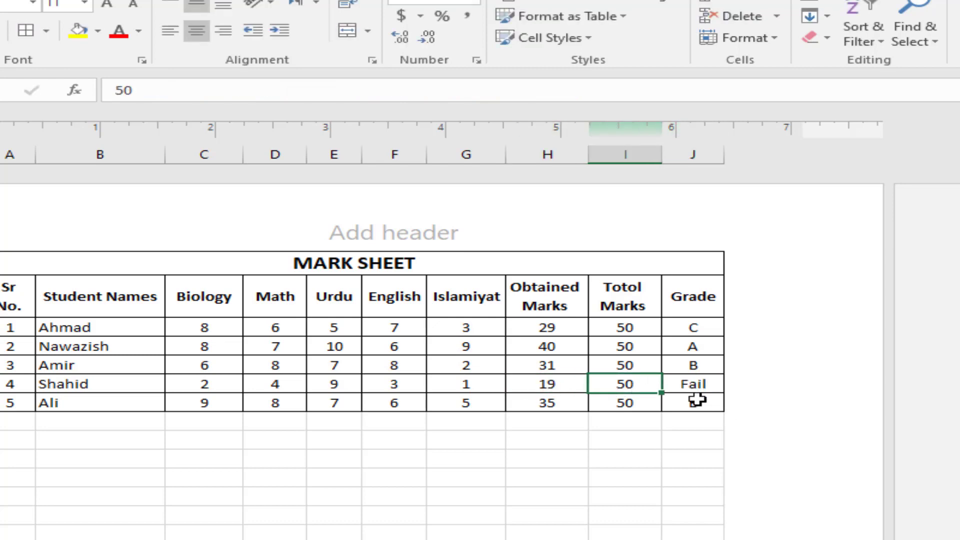
- Review the grade and nested IF formula of every student in J3 to J7
left_click(692, 331)
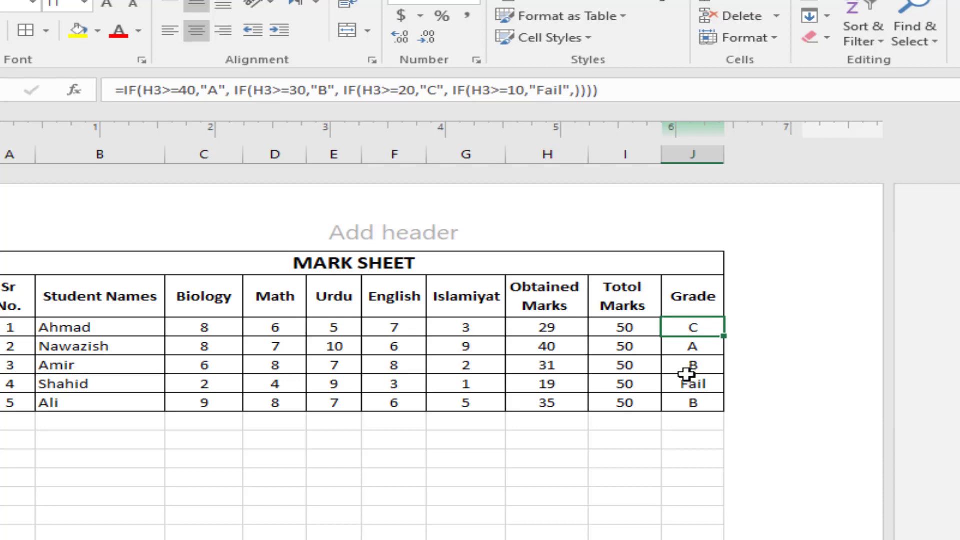
left_click(693, 350)
left_click(699, 365)
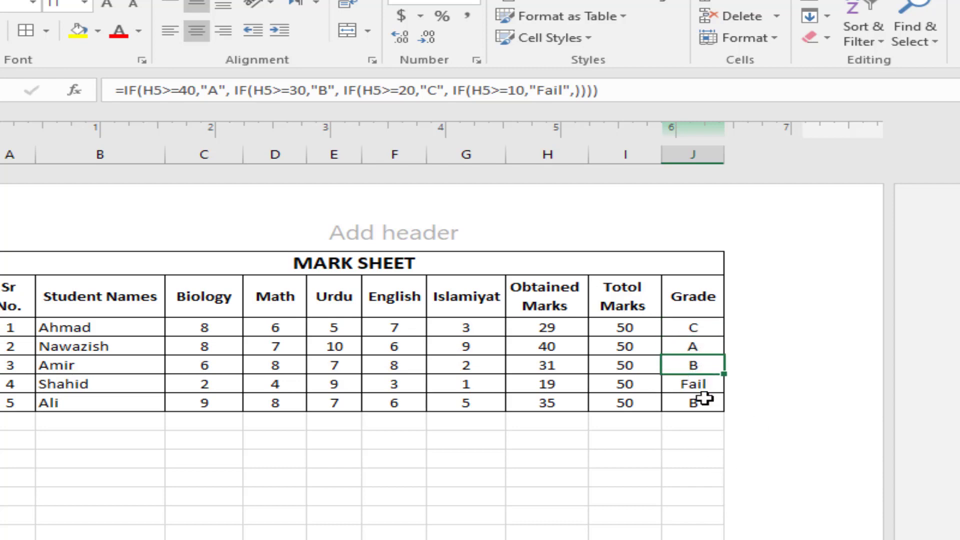
left_click(697, 384)
left_click(695, 406)
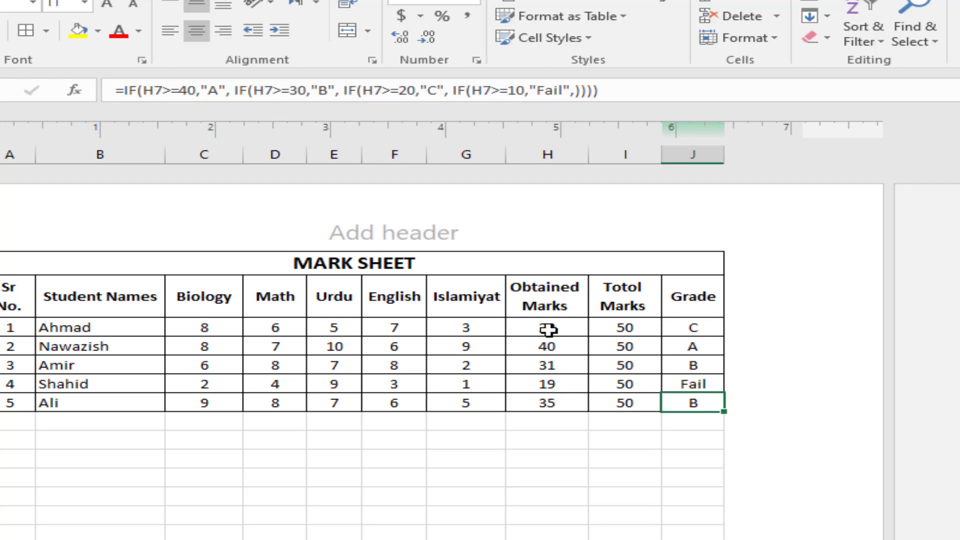
left_click(696, 331)
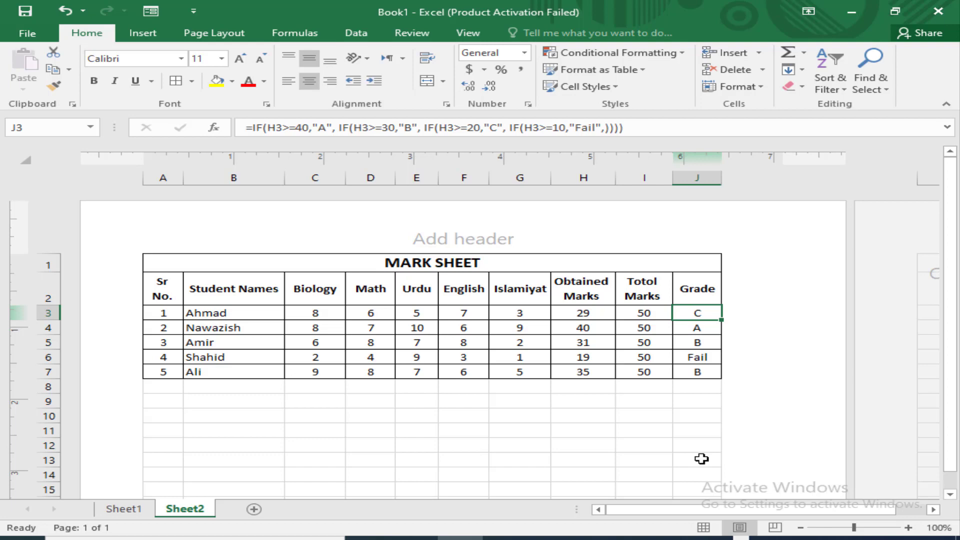
left_click(693, 372)
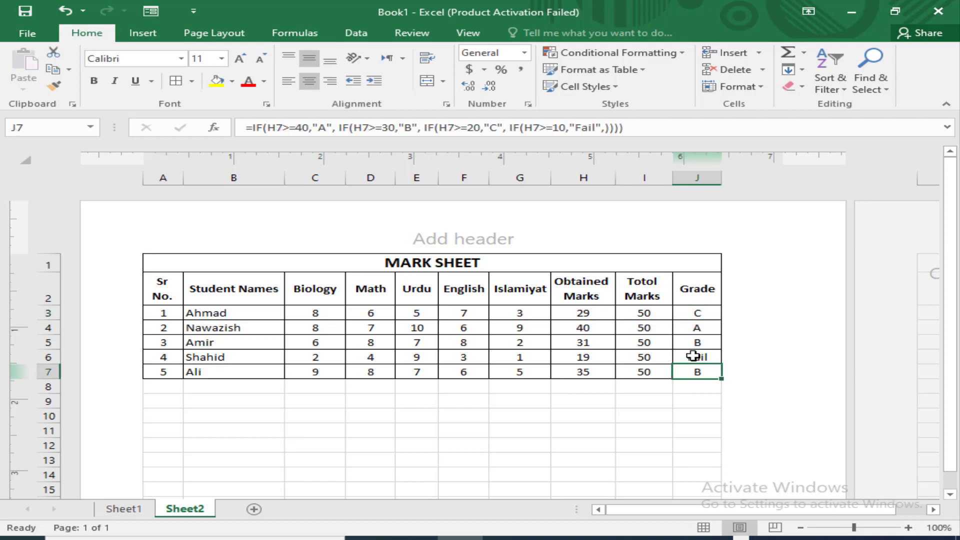
left_click(693, 356)
left_click(695, 342)
left_click(696, 327)
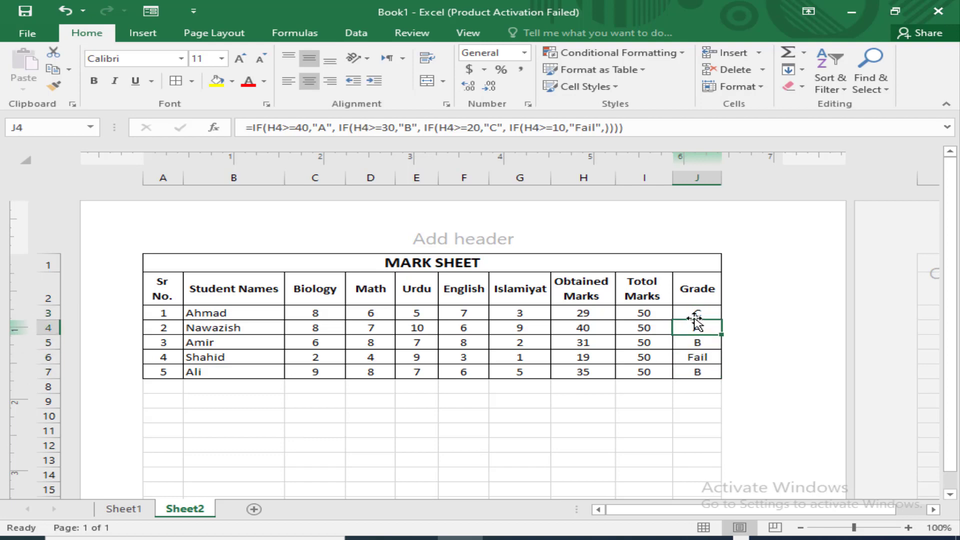
left_click(694, 314)
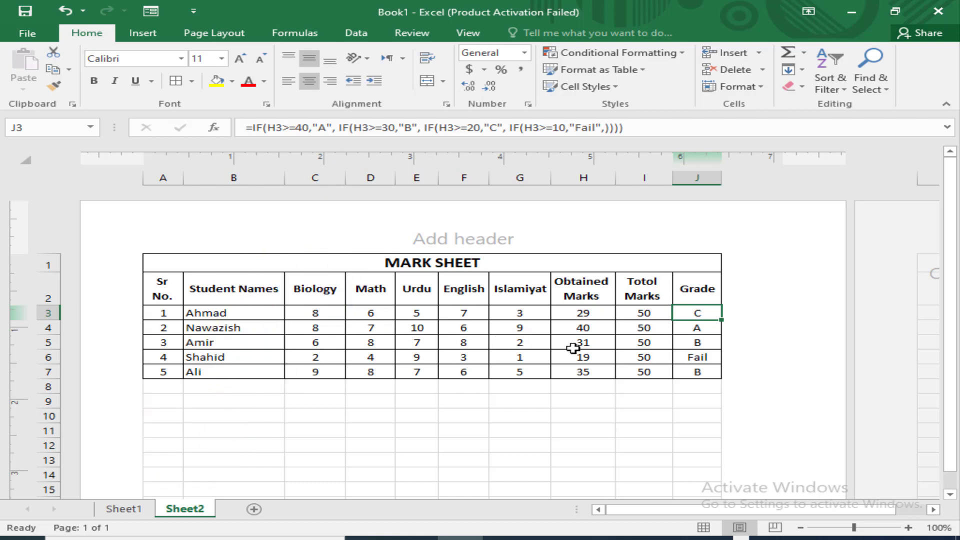
left_click(624, 344)
left_click(649, 370)
left_click(680, 360)
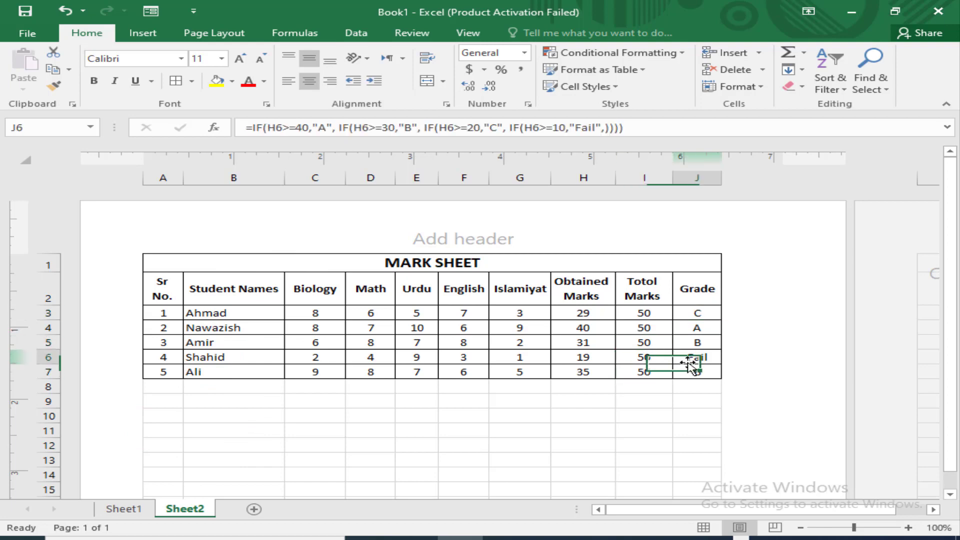